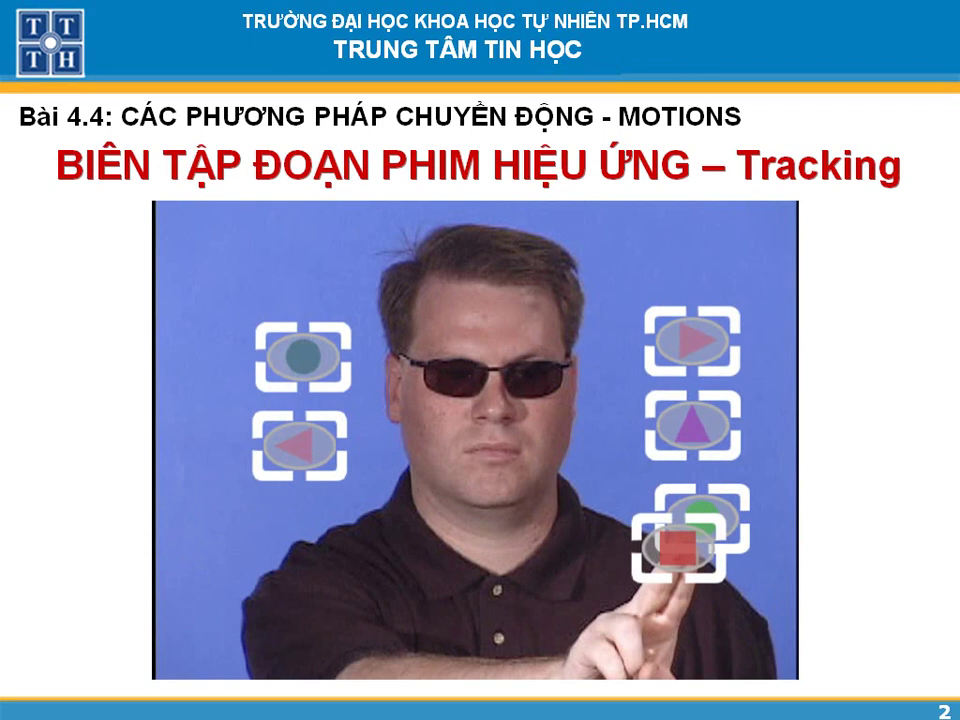
# Step: Advance through slide 3's requirement bullets (Tracker Controls, Expression - Wiggle) to slide 4
pyautogui.press('Right')
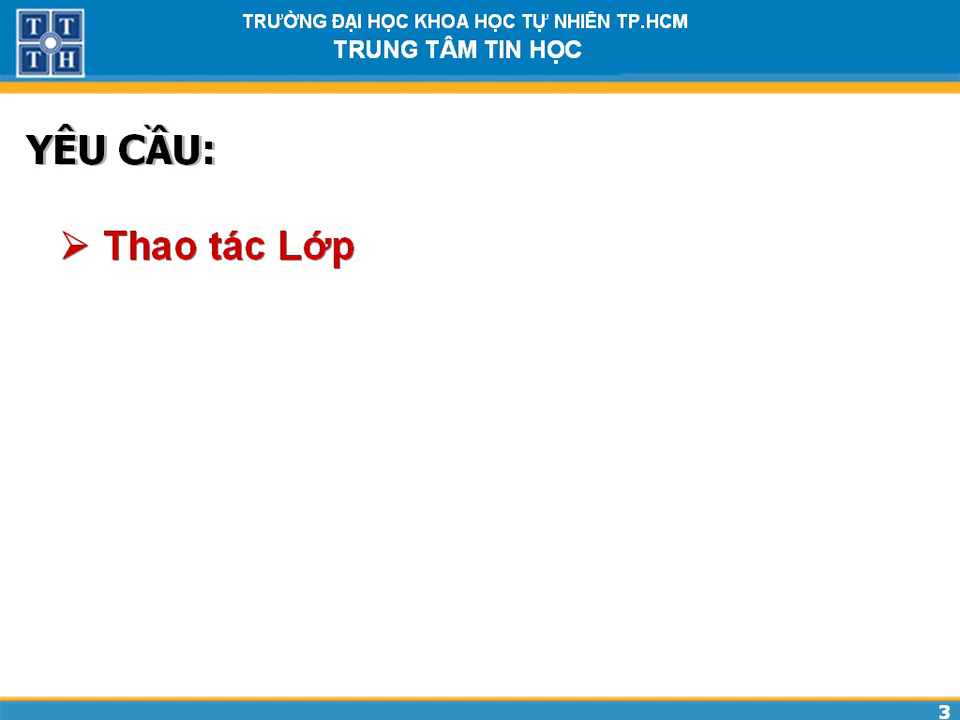
pyautogui.press('Right')
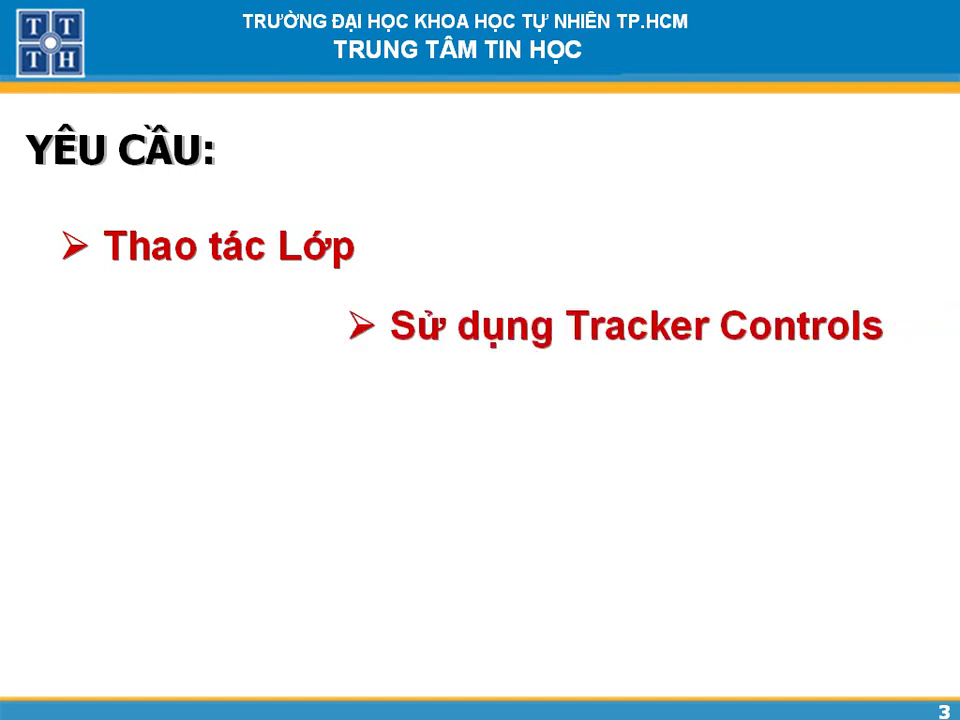
pyautogui.press('Right')
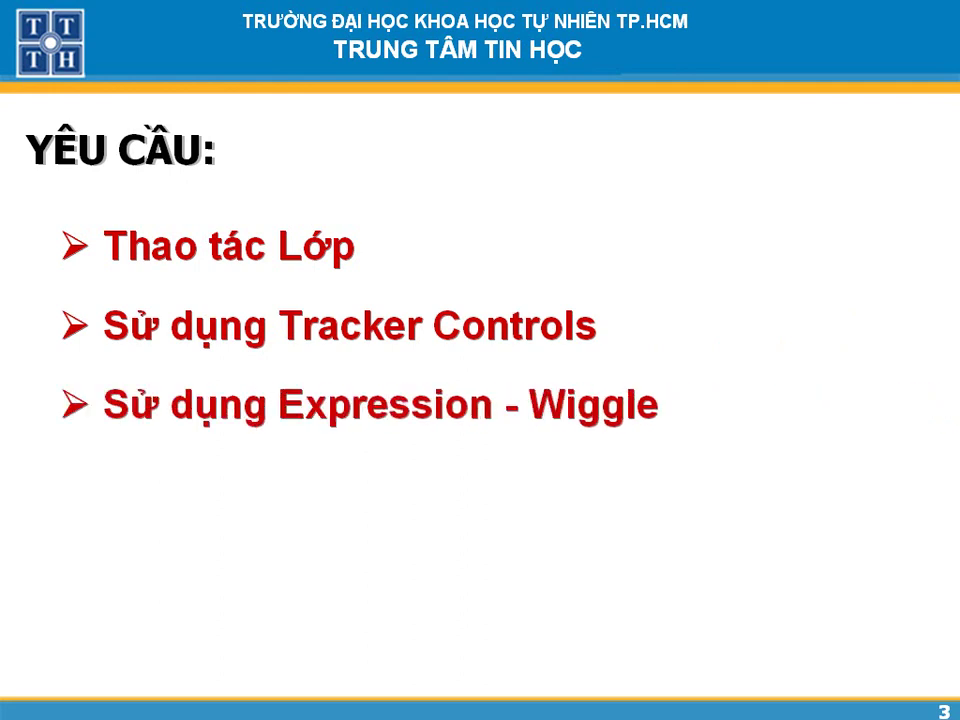
pyautogui.press('Right')
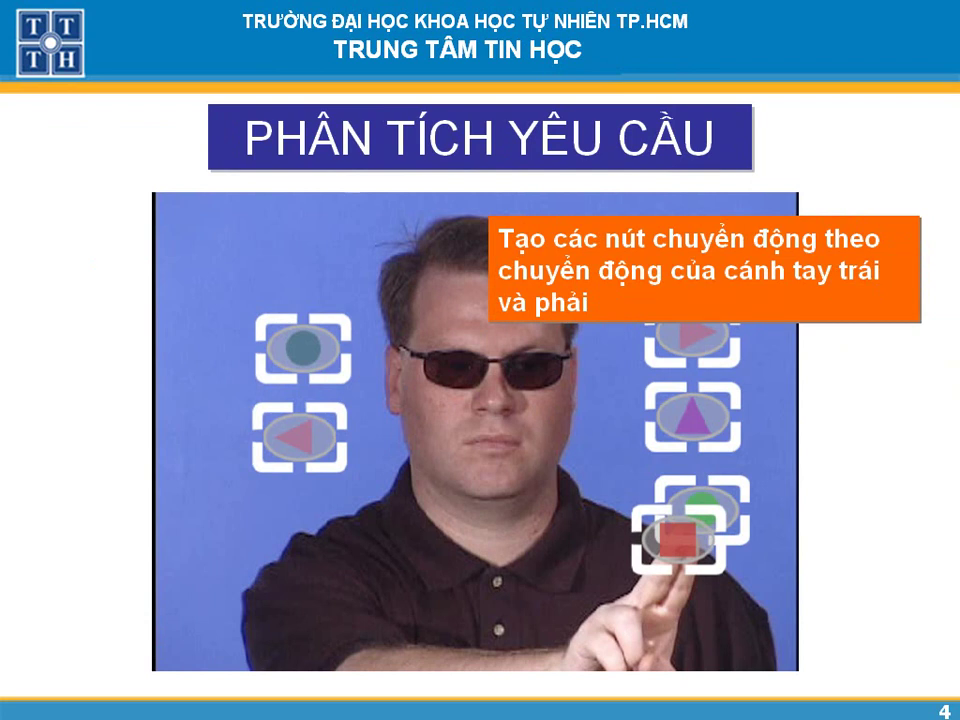
# Step: Reveal slide 4's remaining orange notes and links, then launch the 'Xem phim mẫu' sample movie
pyautogui.click(671, 536)
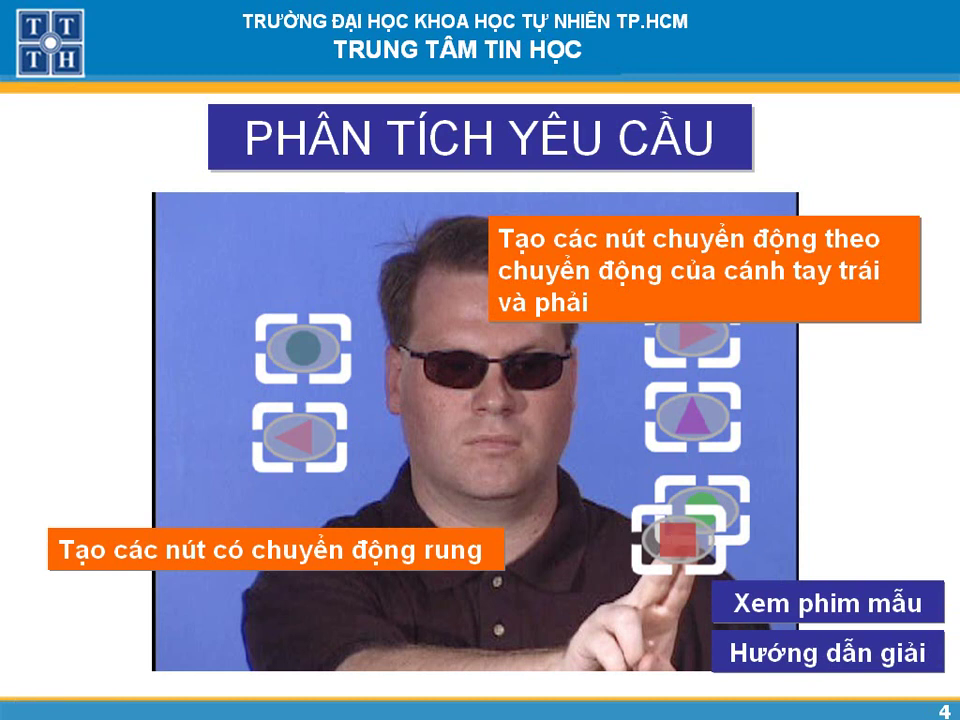
pyautogui.click(835, 606)
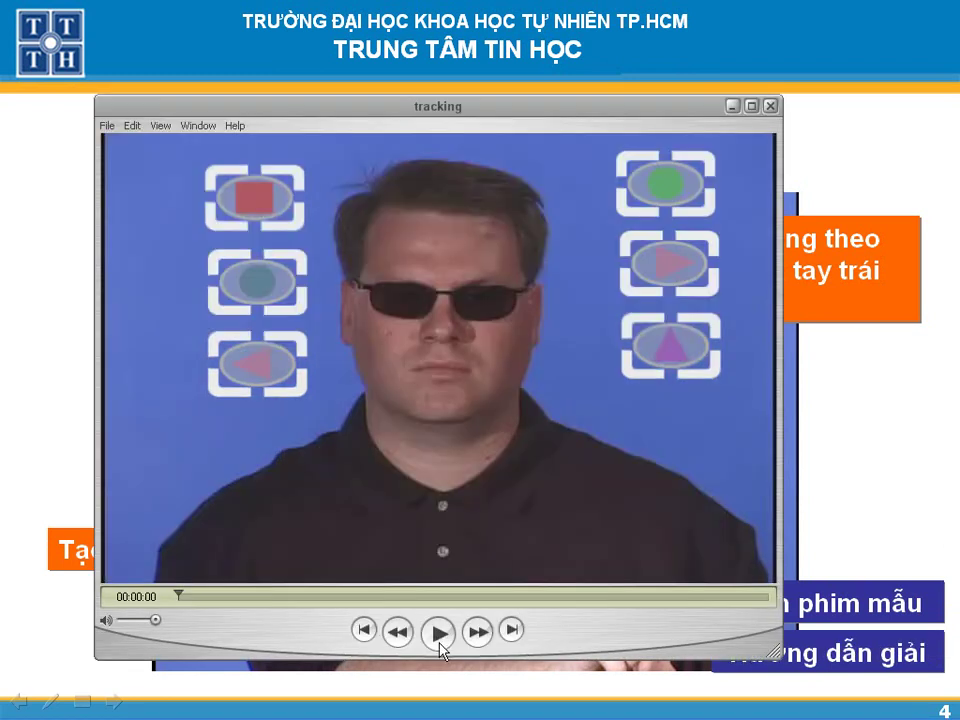
# Step: Play the sample tracking movie, scrub between about 1 and 5 seconds, then close it
pyautogui.click(440, 633)
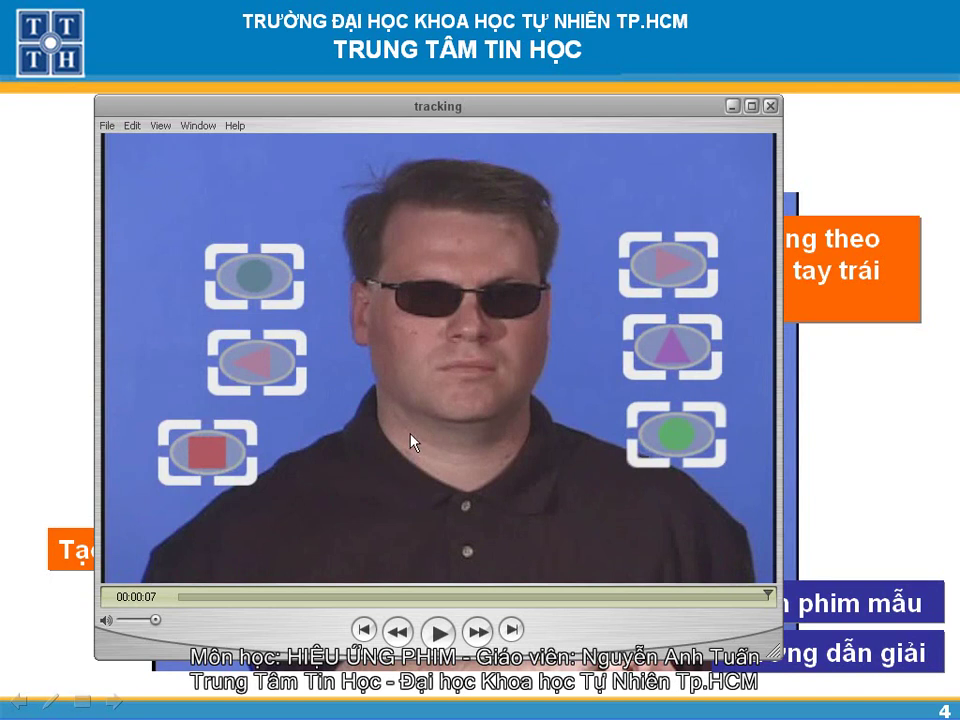
pyautogui.moveTo(773, 598); pyautogui.dragTo(640, 598)
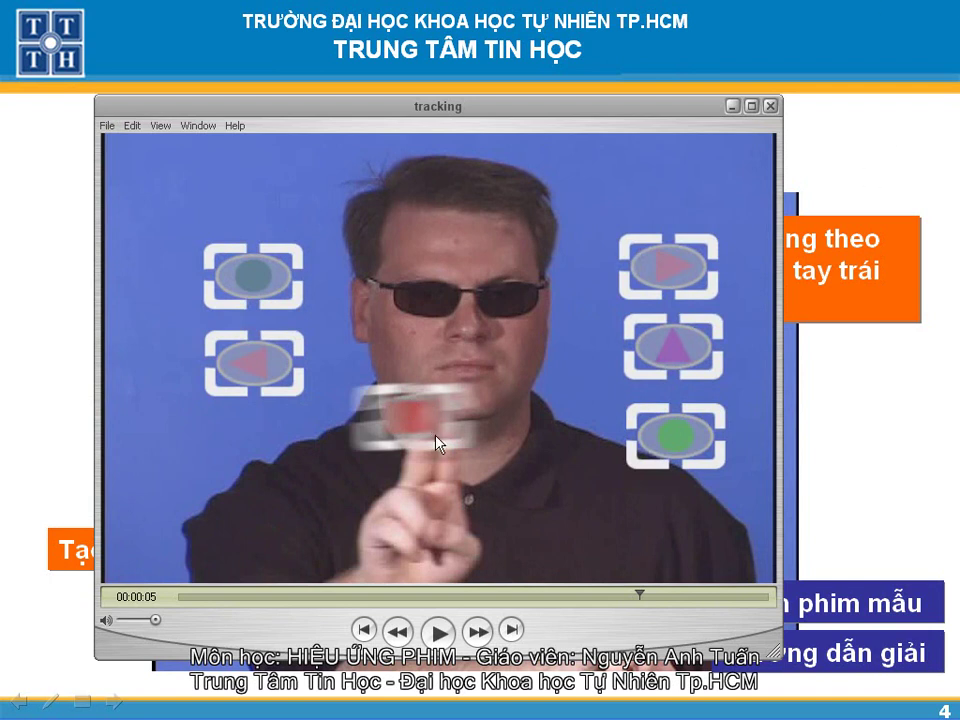
pyautogui.moveTo(640, 598); pyautogui.dragTo(446, 577)
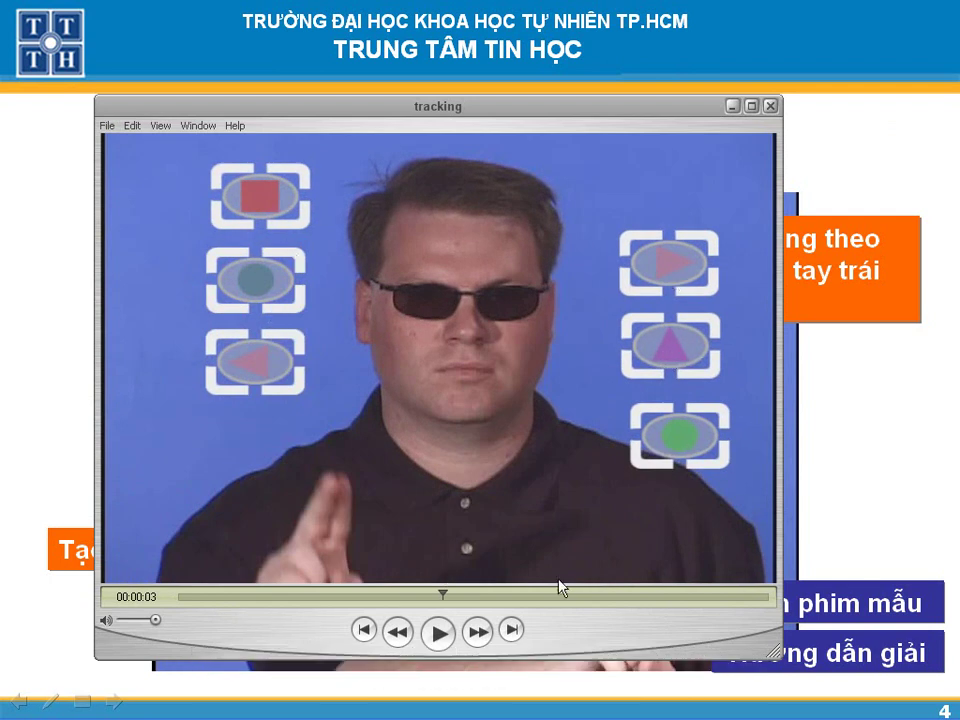
pyautogui.moveTo(447, 595); pyautogui.dragTo(301, 595)
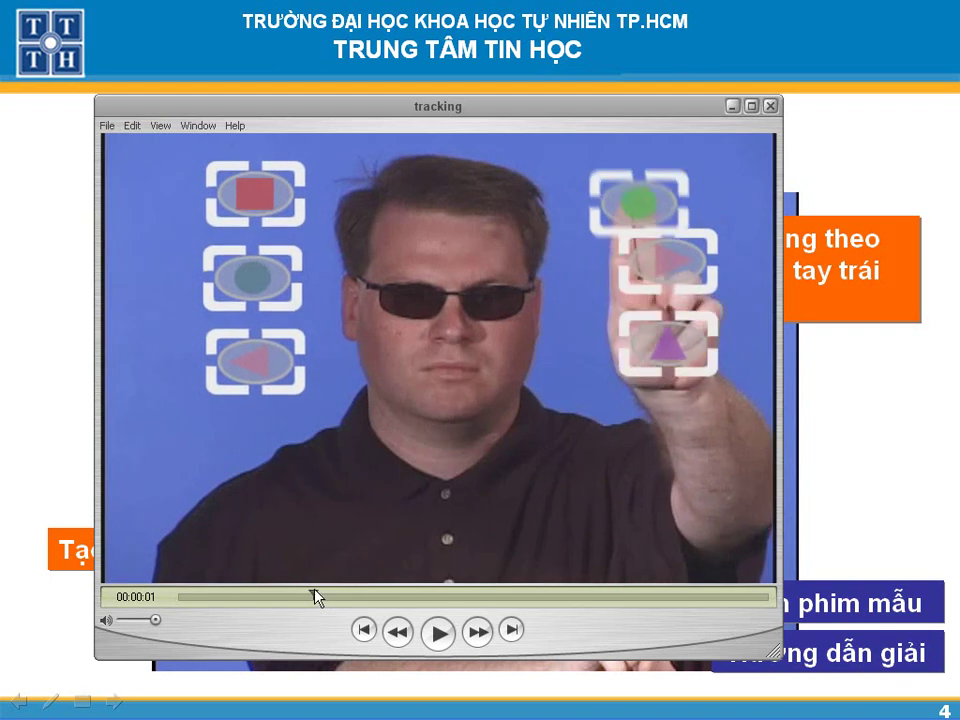
pyautogui.moveTo(304, 591); pyautogui.dragTo(677, 608)
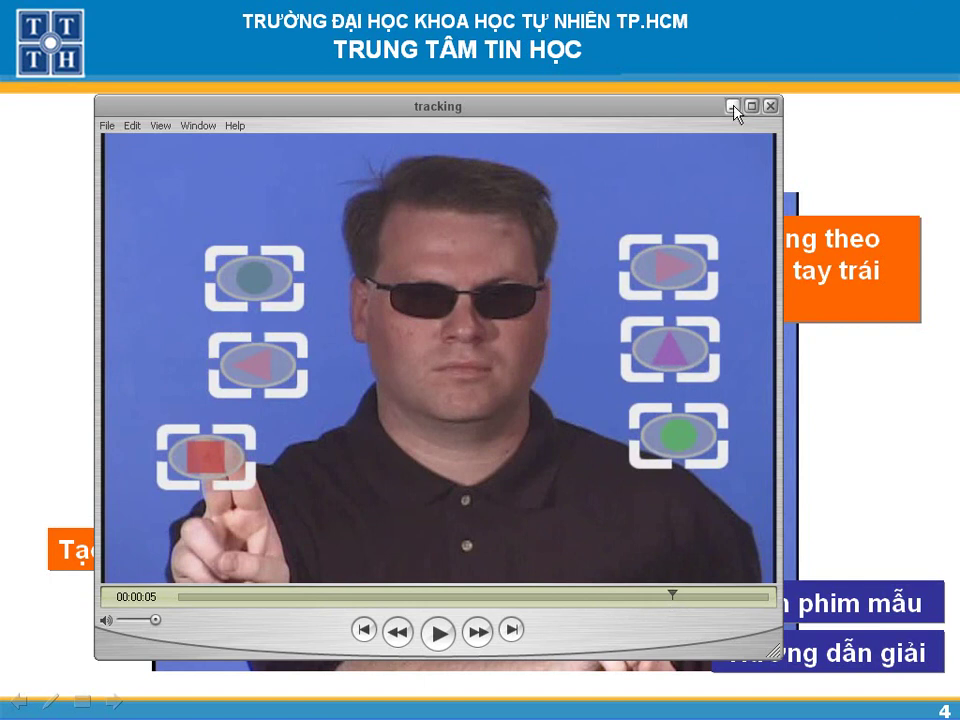
pyautogui.click(771, 106)
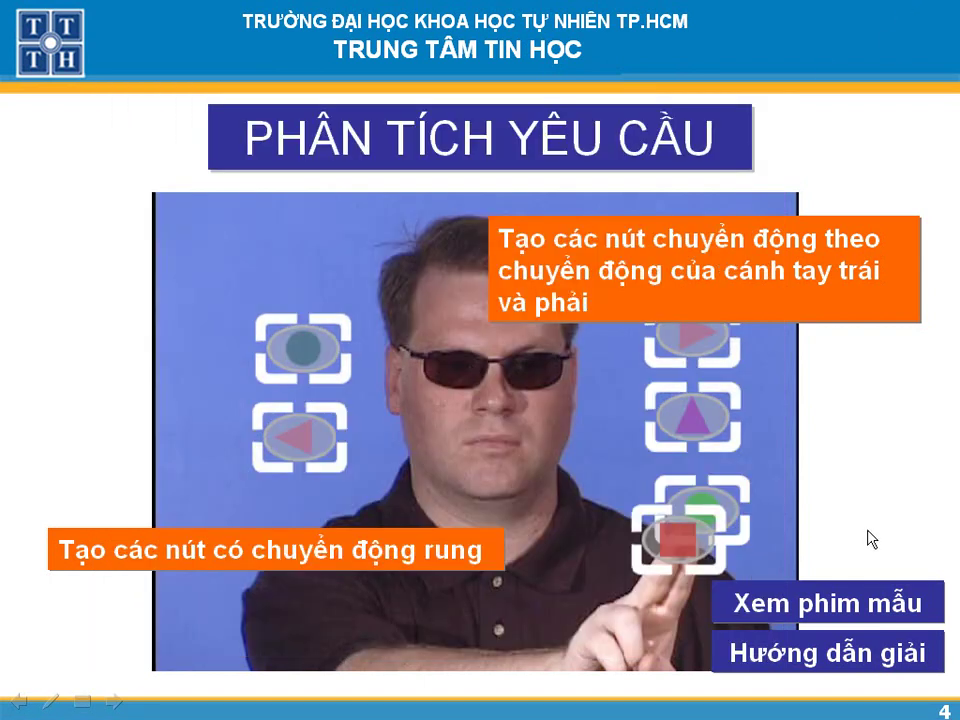
# Step: Go to the 'Hướng dẫn giải' slide 5 and step to the Analyze motion screenshot
pyautogui.click(833, 655)
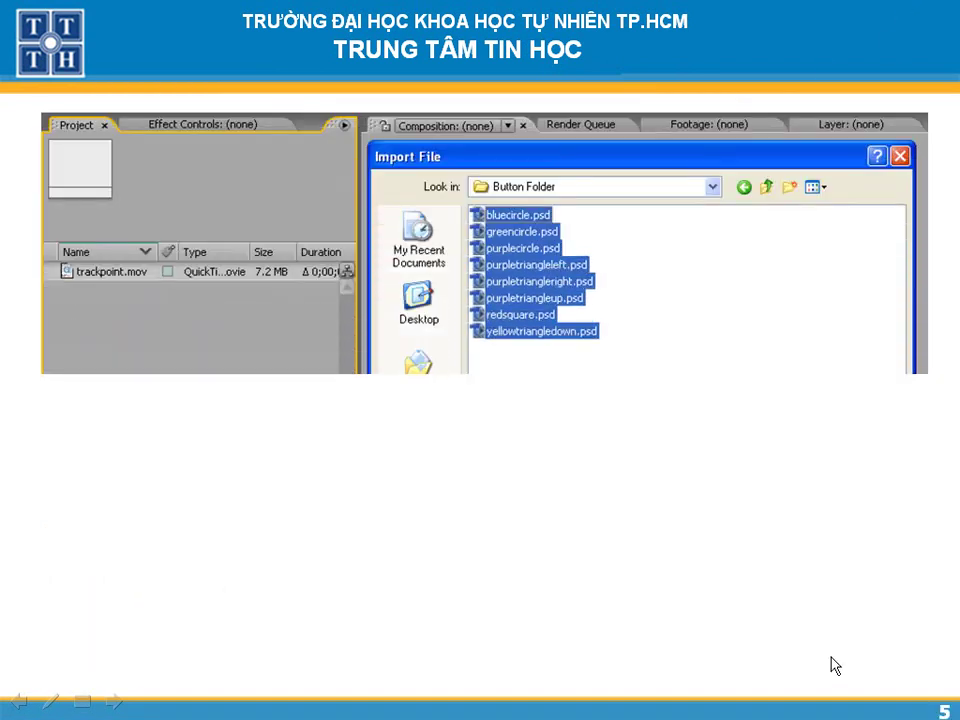
pyautogui.click(660, 437)
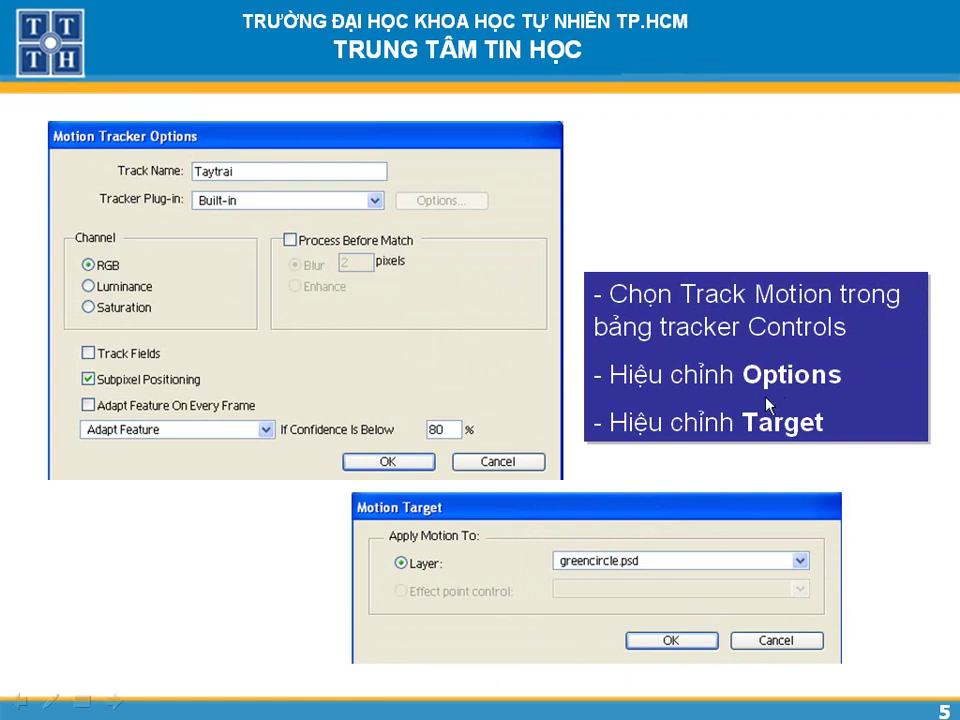
pyautogui.click(500, 425)
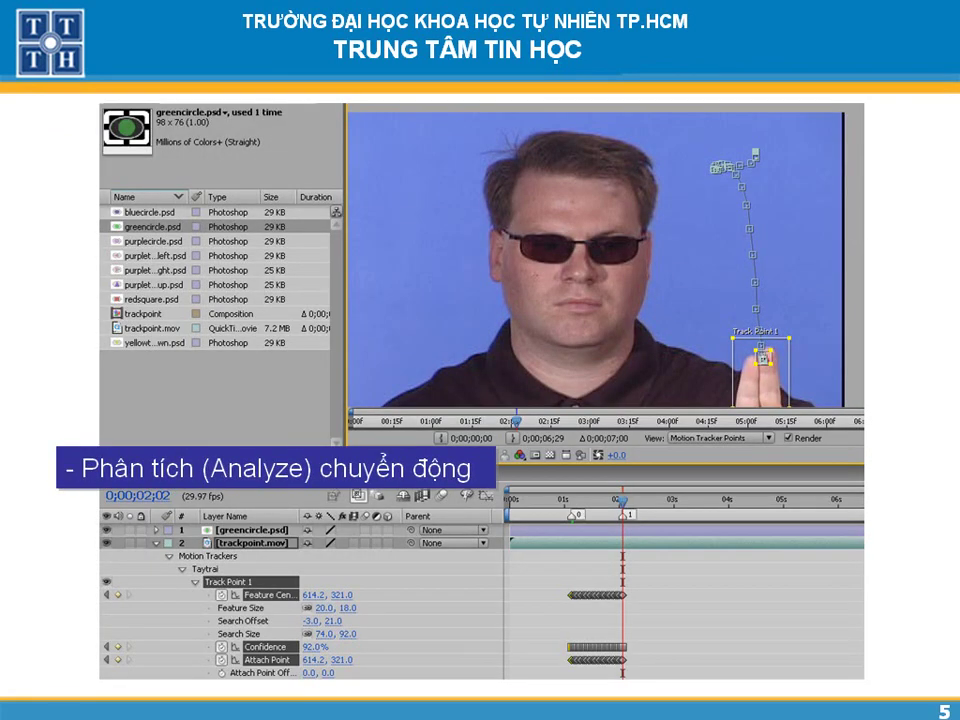
# Step: Step slide 5 forward to the wiggle(15,5) Position expression screenshot
pyautogui.click(606, 293)
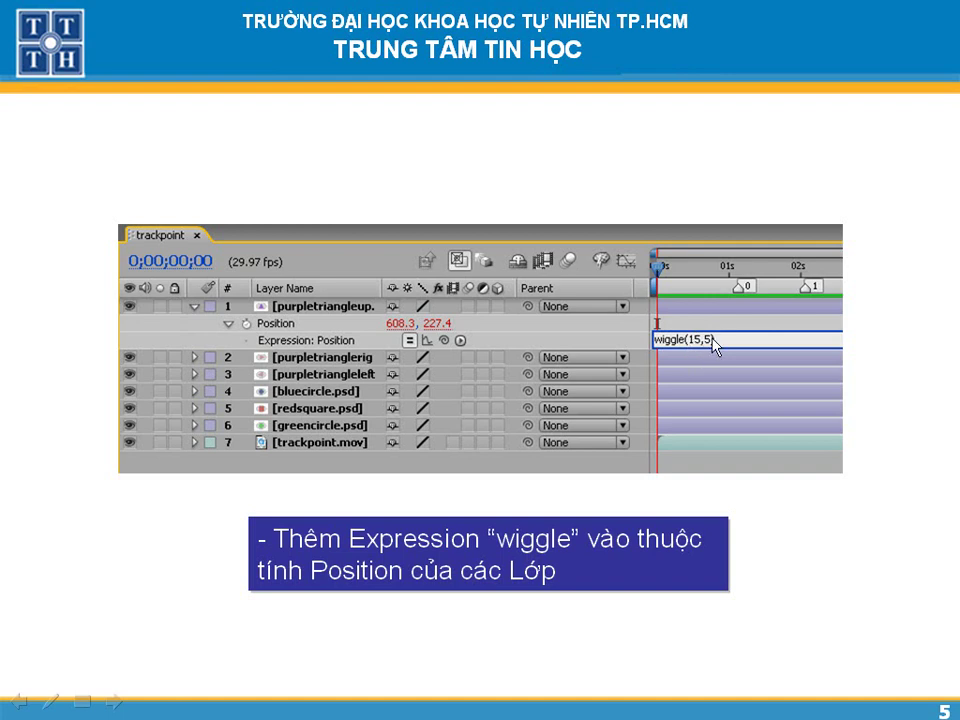
# Step: Advance past slide 5's final 'Preview, Xuất phim' rendering step
pyautogui.click(769, 525)
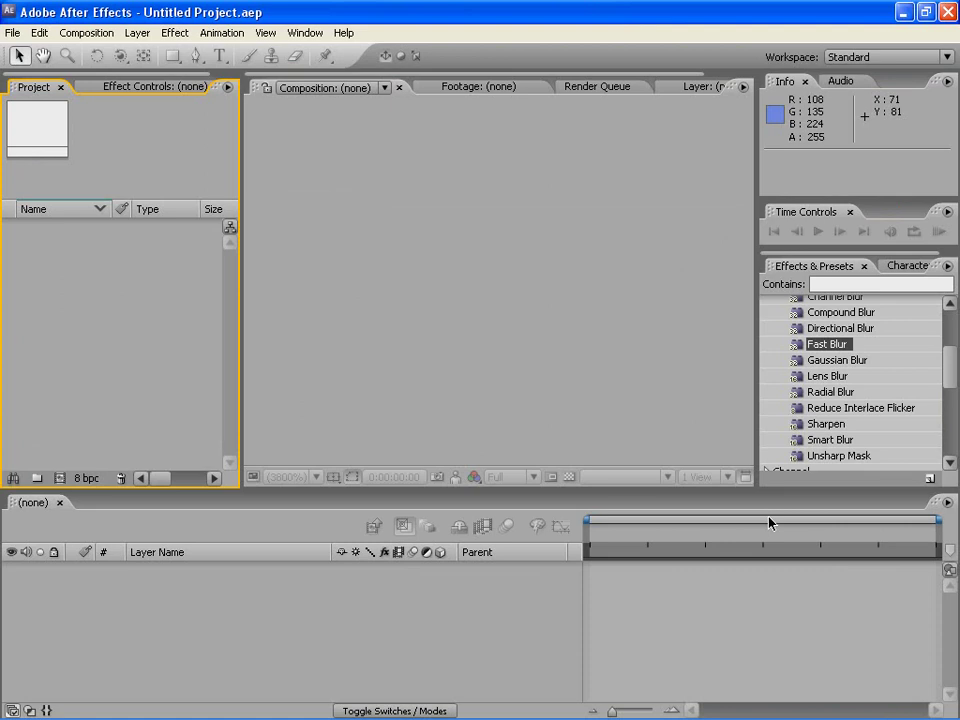
# Step: Import trackpoint.mov from the 4-Tracking Footage folder into the project
pyautogui.doubleClick(150, 326)
pyautogui.press('BackSpace')
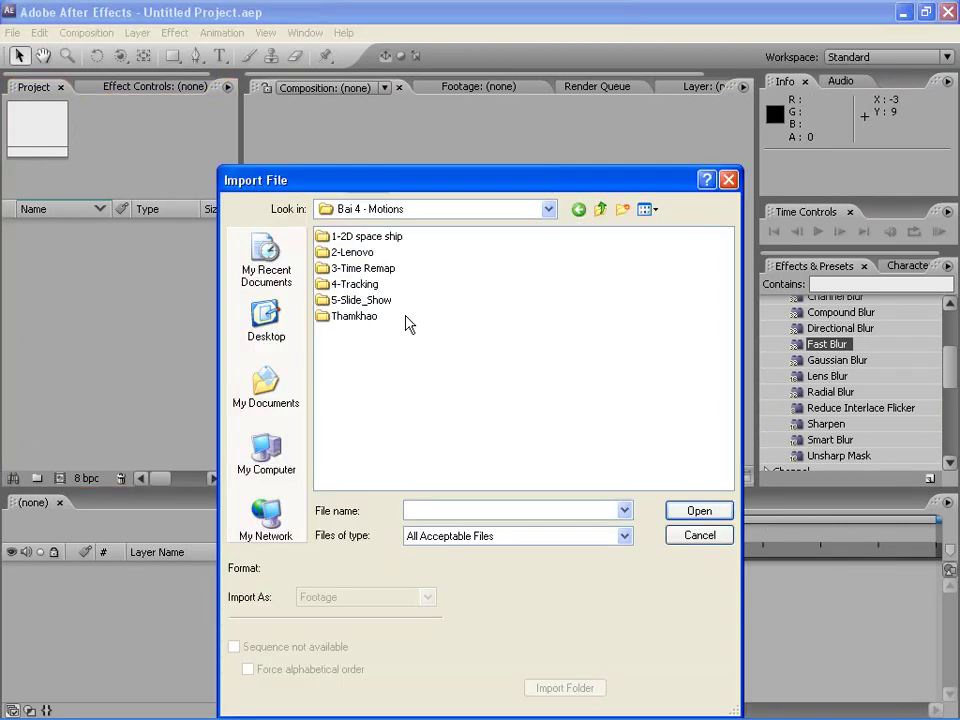
pyautogui.doubleClick(352, 284)
pyautogui.doubleClick(345, 237)
pyautogui.doubleClick(350, 253)
# Step: Import all eight button PSD files from Button Folder, accepting the PSD import options
pyautogui.doubleClick(126, 349)
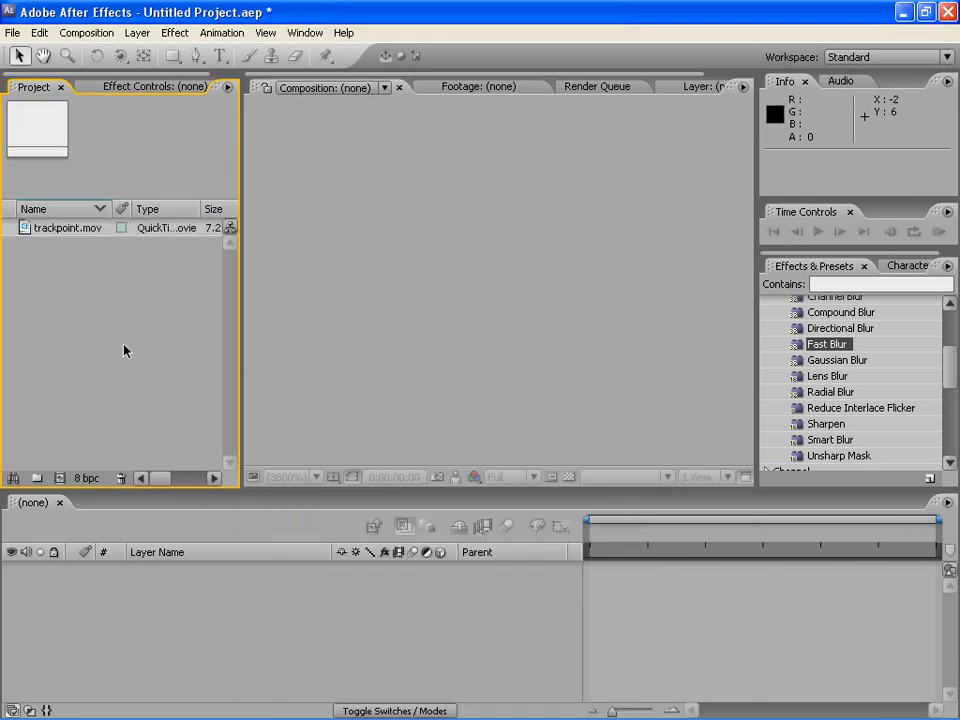
pyautogui.doubleClick(352, 236)
pyautogui.moveTo(380, 400); pyautogui.dragTo(280, 228)
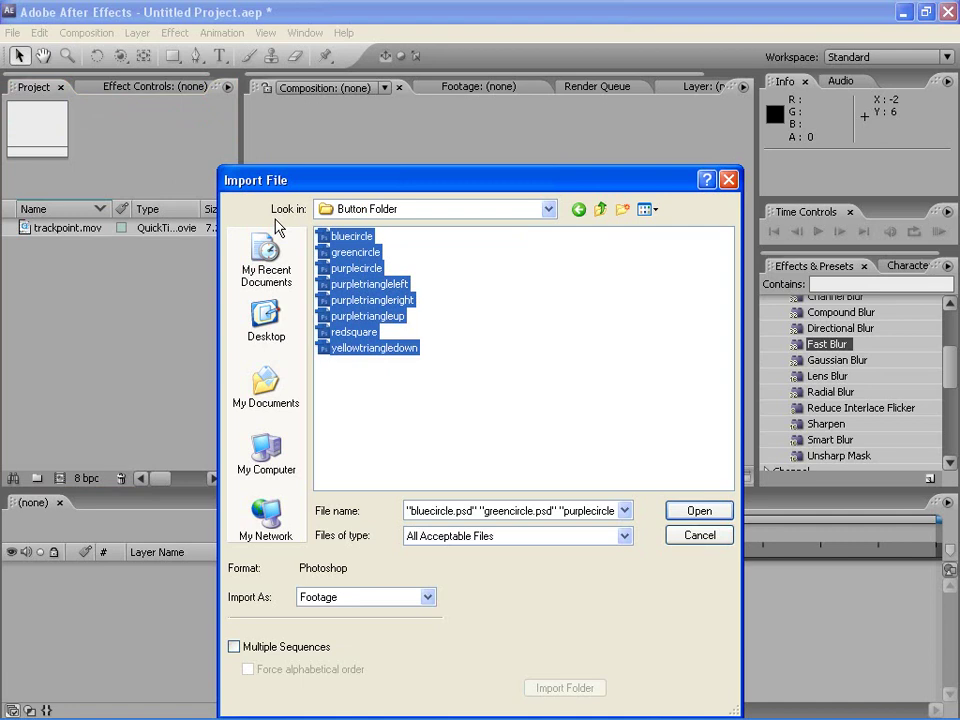
pyautogui.press('Return')
pyautogui.click(474, 405)
pyautogui.click(474, 405)
pyautogui.click(474, 405)
pyautogui.click(474, 405)
pyautogui.click(474, 405)
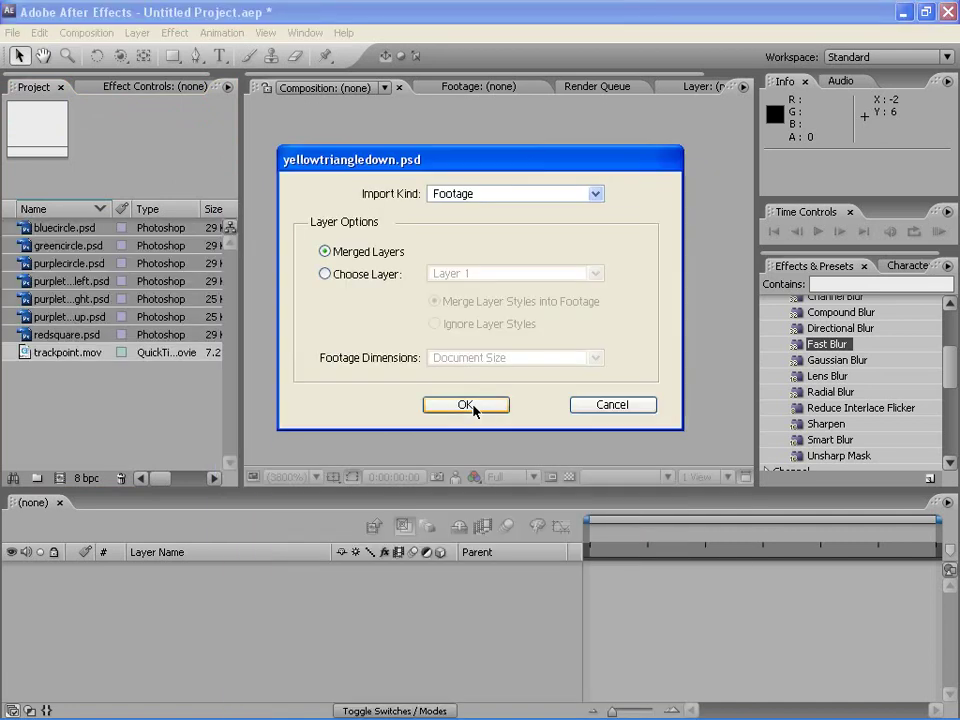
pyautogui.click(474, 405)
pyautogui.click(182, 462)
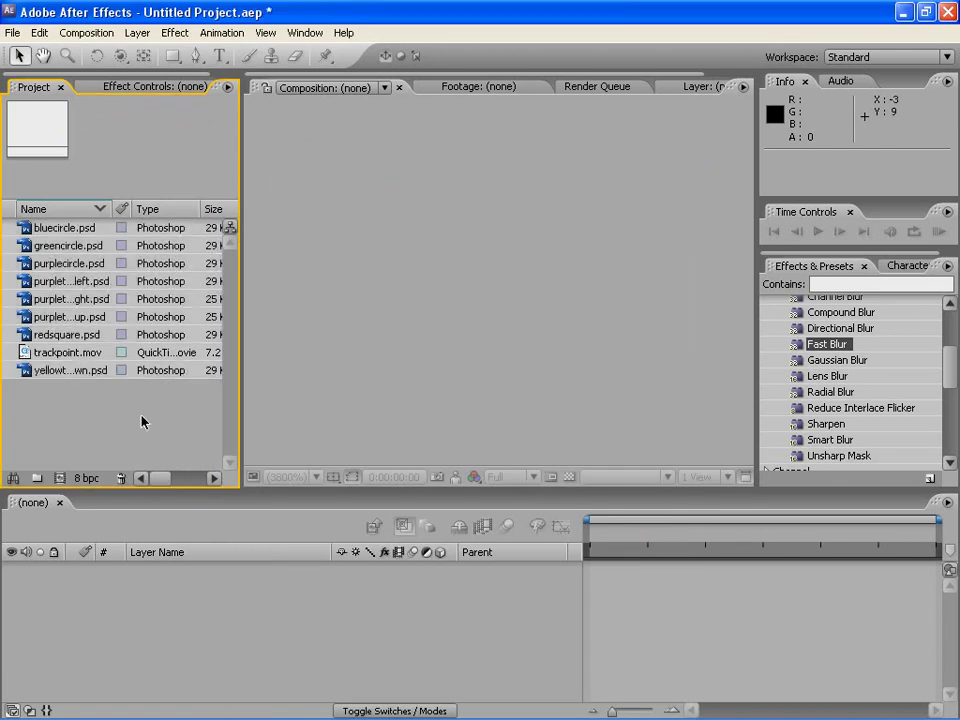
pyautogui.click(52, 352)
# Step: Create a trackpoint composition from trackpoint.mov and scrub through its first seconds
pyautogui.moveTo(66, 357); pyautogui.dragTo(59, 478)
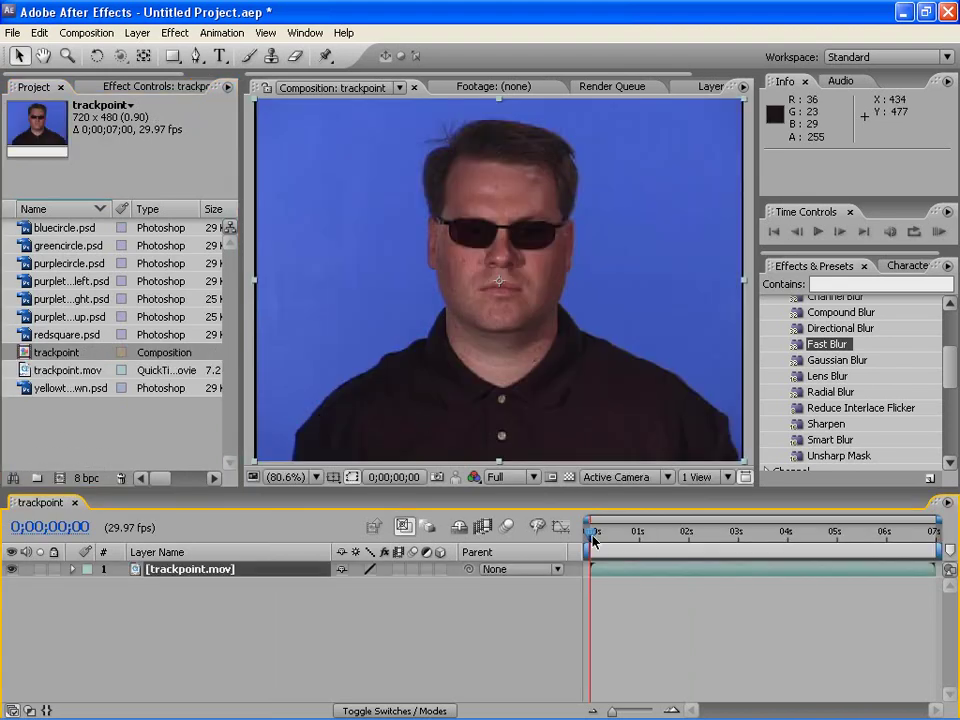
pyautogui.moveTo(592, 540)
pyautogui.mouseDown()
pyautogui.moveTo(893, 549)
pyautogui.moveTo(591, 541)
pyautogui.moveTo(628, 544)
pyautogui.moveTo(671, 542)
pyautogui.moveTo(559, 530)
pyautogui.moveTo(650, 536)
pyautogui.mouseUp()
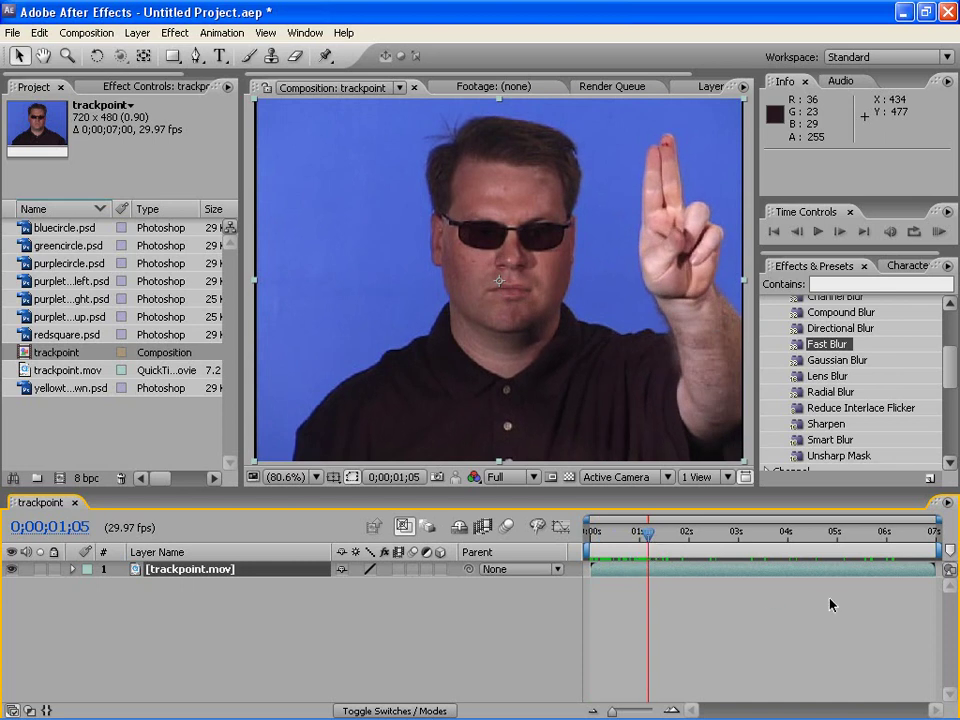
# Step: Place markers 0–3 at about 1s, 0;00;02;01, 0;00;03;15 and 0;00;05;21
pyautogui.moveTo(947, 550)
pyautogui.mouseDown()
pyautogui.moveTo(646, 561)
pyautogui.moveTo(694, 556)
pyautogui.mouseUp()
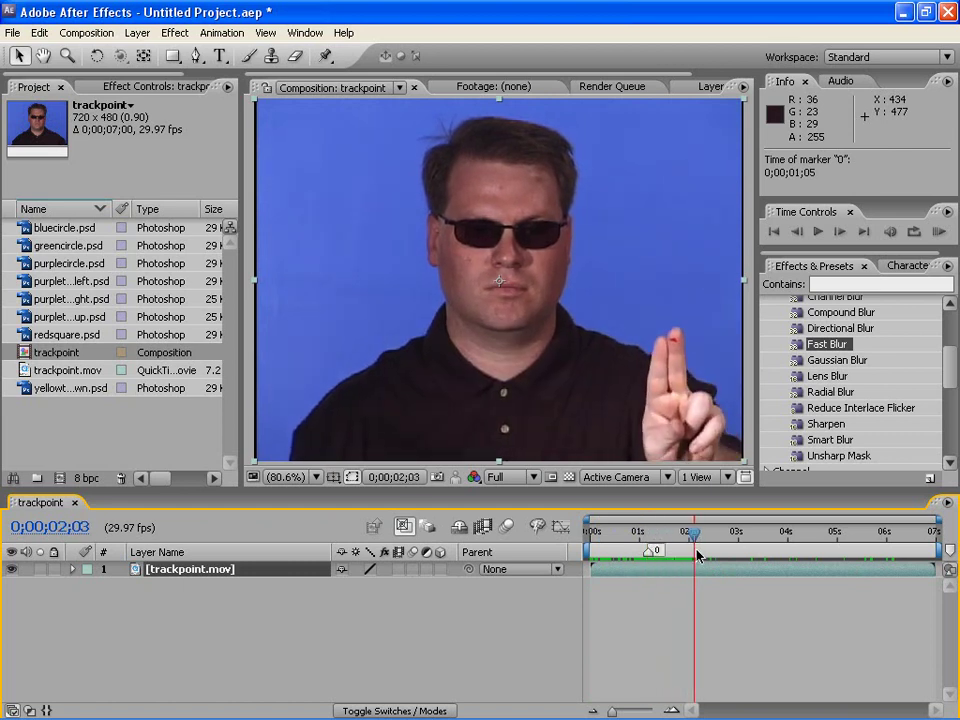
pyautogui.moveTo(951, 563); pyautogui.dragTo(692, 565)
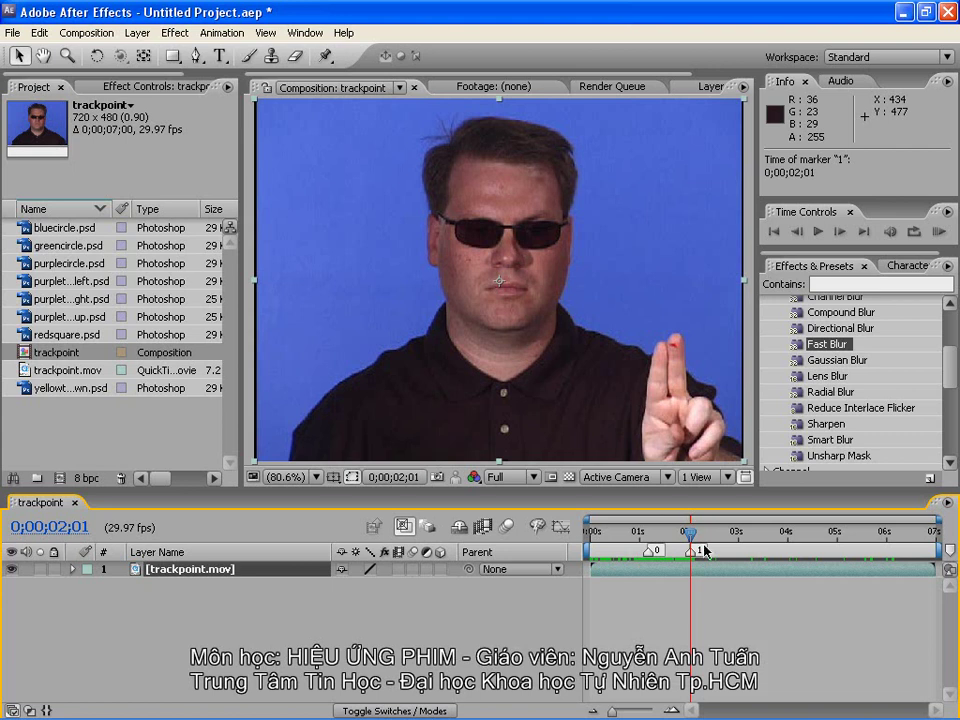
pyautogui.moveTo(692, 541)
pyautogui.mouseDown()
pyautogui.moveTo(777, 541)
pyautogui.moveTo(767, 541)
pyautogui.mouseUp()
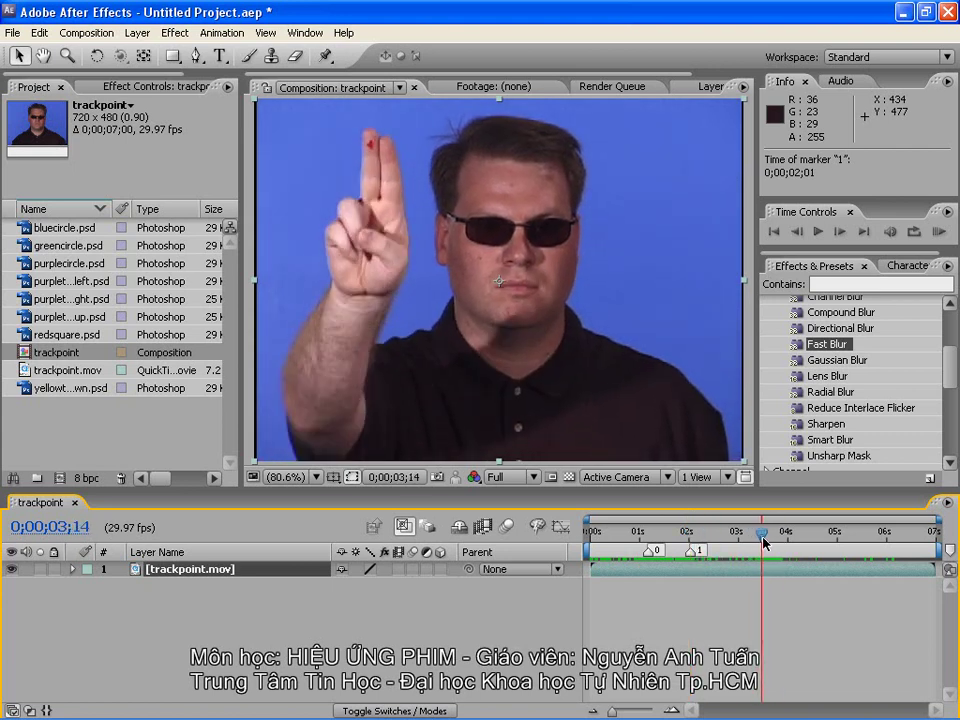
pyautogui.moveTo(950, 550)
pyautogui.mouseDown()
pyautogui.moveTo(764, 556)
pyautogui.moveTo(872, 540)
pyautogui.mouseUp()
pyautogui.moveTo(949, 550); pyautogui.dragTo(874, 550)
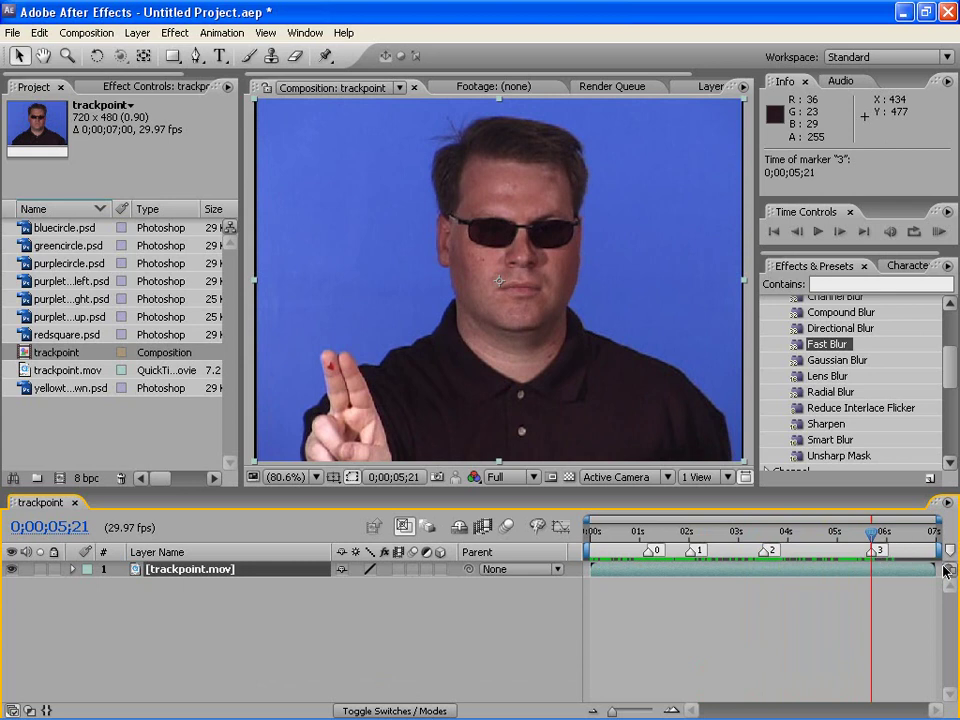
pyautogui.moveTo(648, 533); pyautogui.dragTo(668, 535)
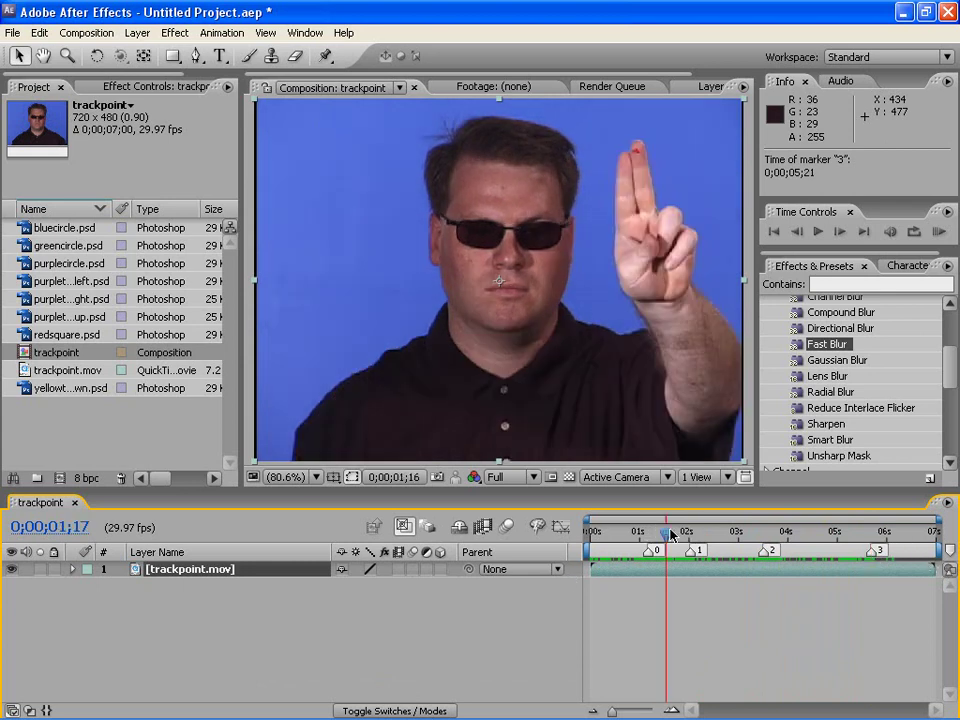
pyautogui.moveTo(799, 538); pyautogui.dragTo(649, 540)
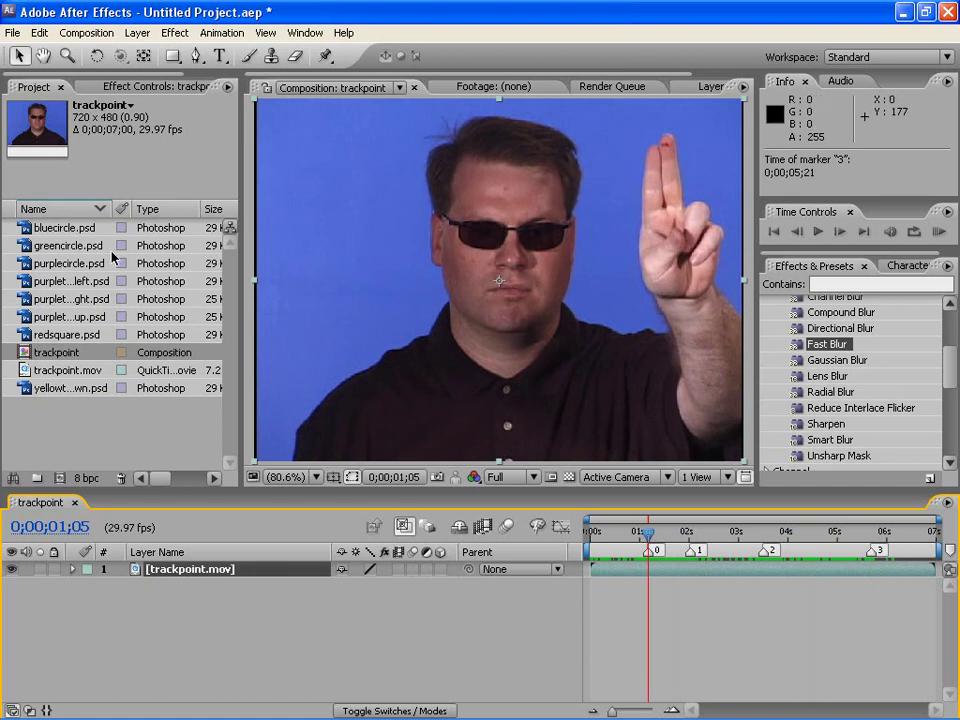
# Step: Add bluecircle.psd to the composition and rename its layer taytrai
pyautogui.click(68, 228)
pyautogui.click(71, 245)
pyautogui.click(67, 230)
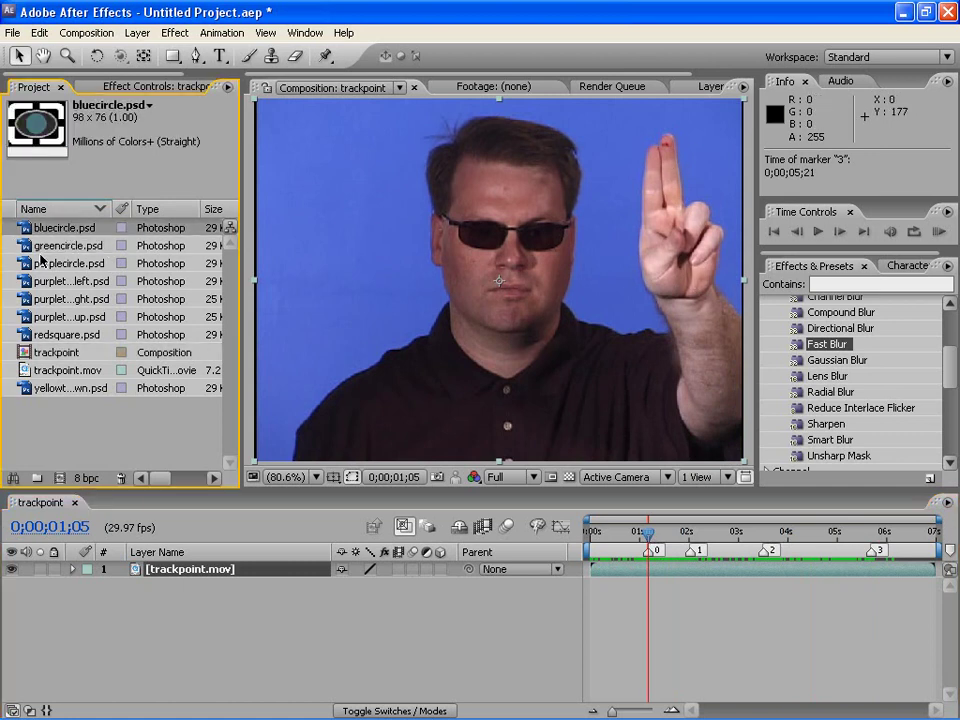
pyautogui.click(53, 248)
pyautogui.moveTo(42, 228); pyautogui.dragTo(665, 150)
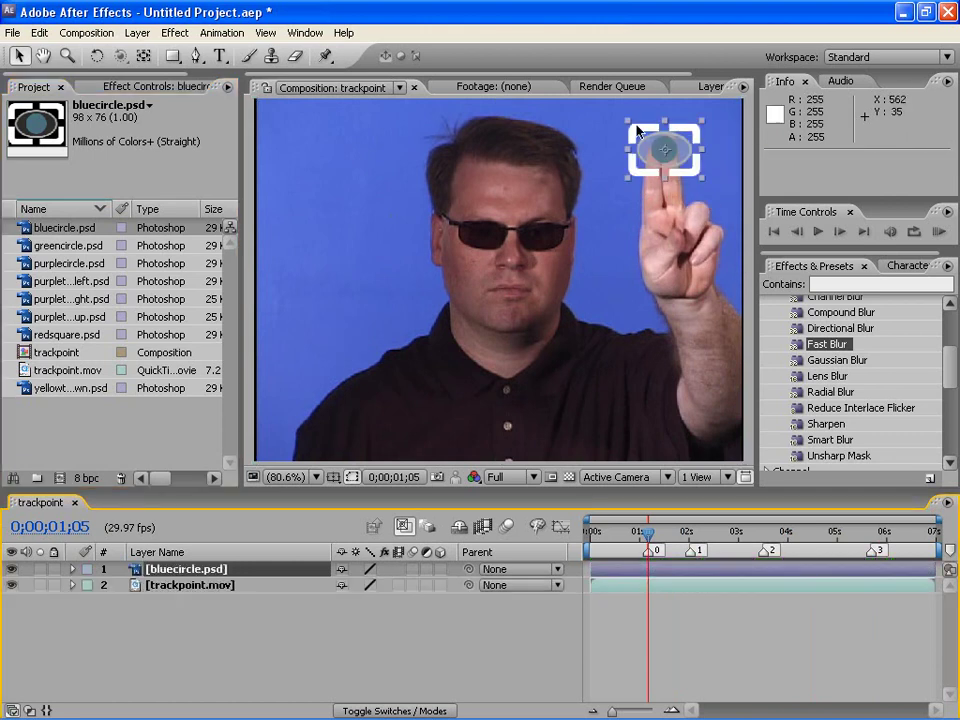
pyautogui.click(181, 569)
pyautogui.press('Return')
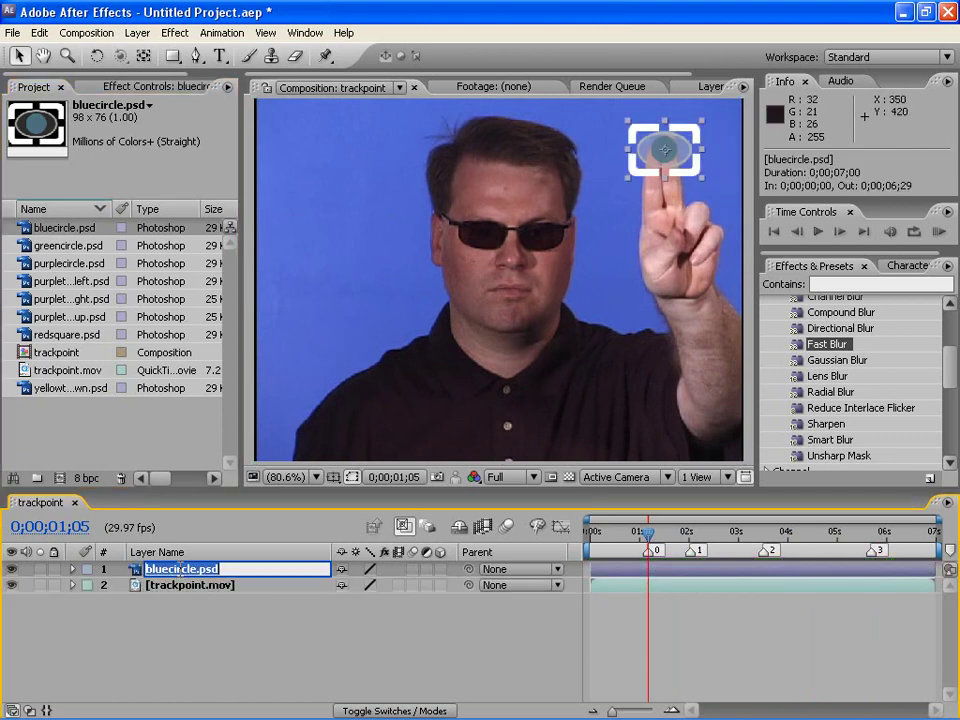
pyautogui.write('taytrai')
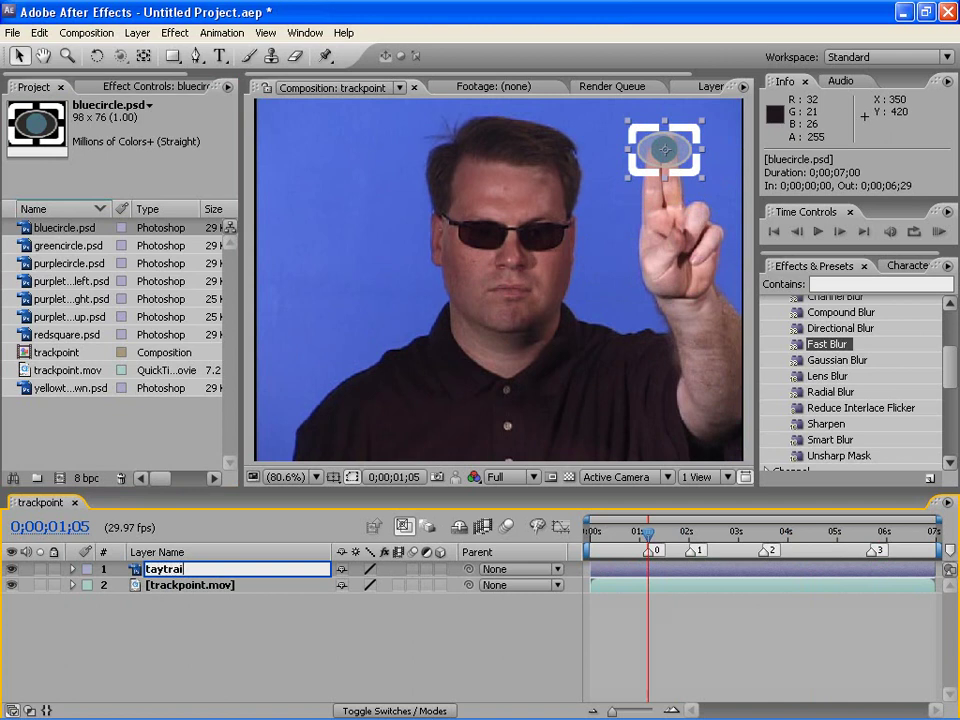
pyautogui.press('Return')
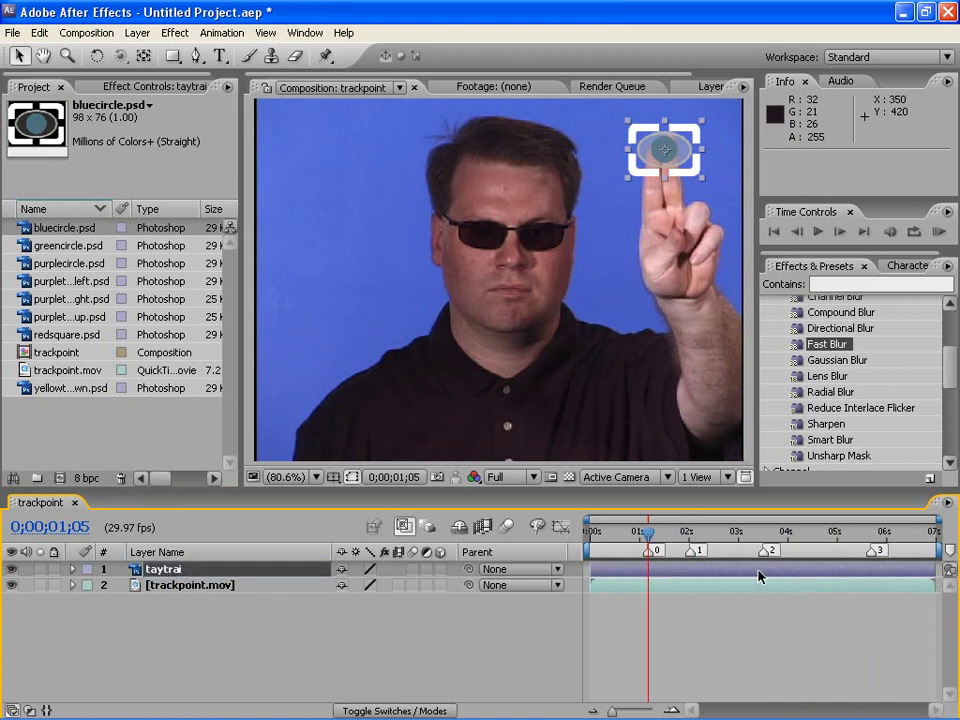
# Step: At 0;00;03;15, place greencircle.psd over the left fingertip and rename it tayphai
pyautogui.moveTo(649, 541); pyautogui.dragTo(765, 547)
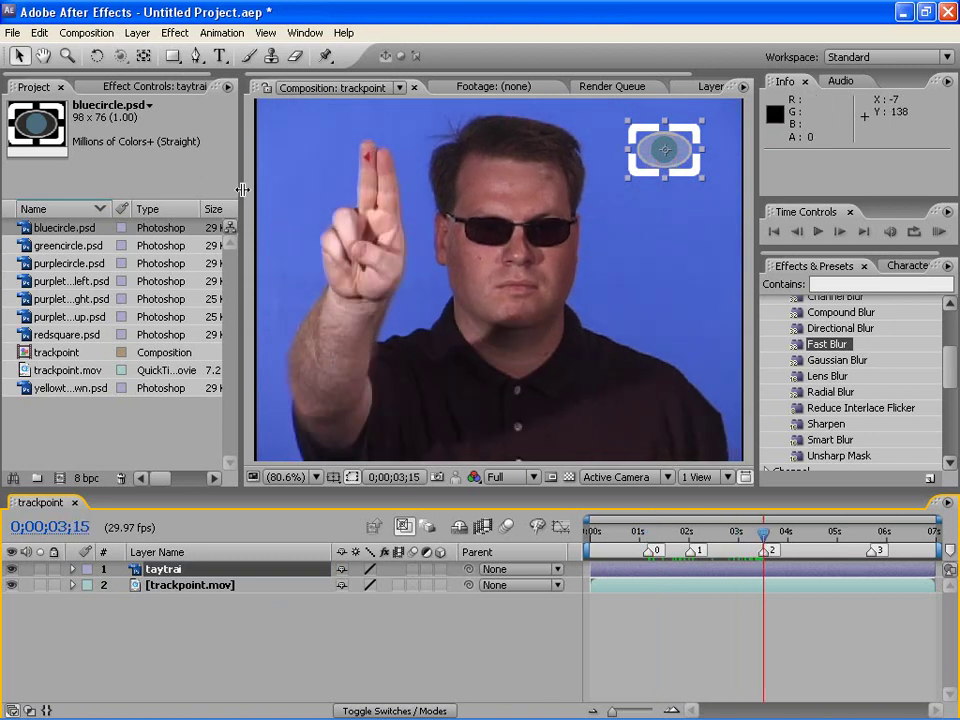
pyautogui.click(47, 247)
pyautogui.moveTo(45, 258); pyautogui.dragTo(372, 163)
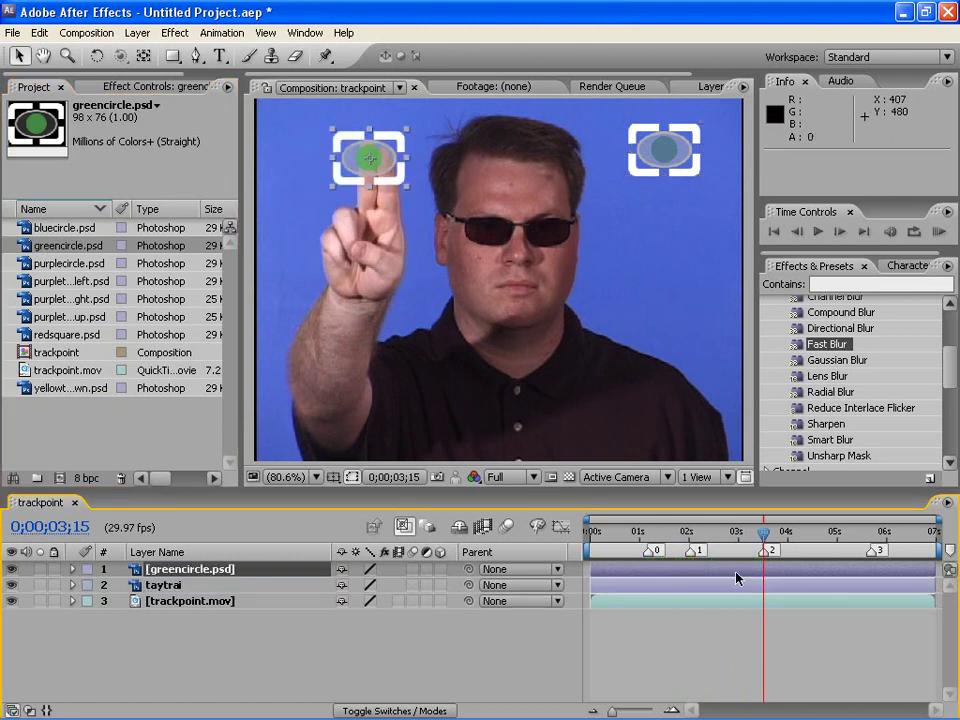
pyautogui.click(169, 570)
pyautogui.press('Return')
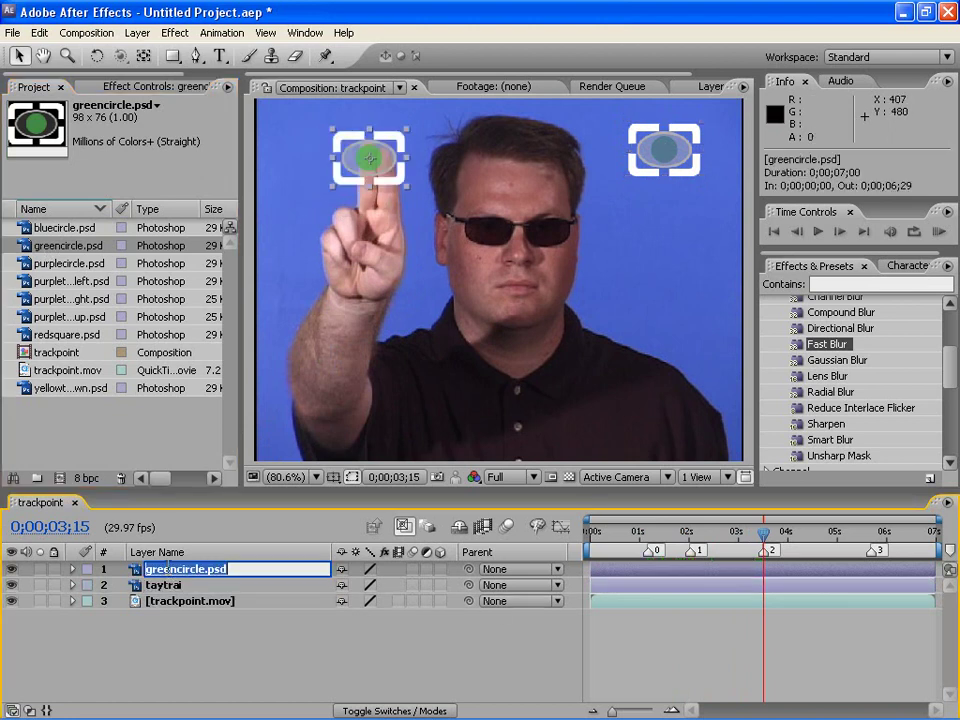
pyautogui.write('tayphai')
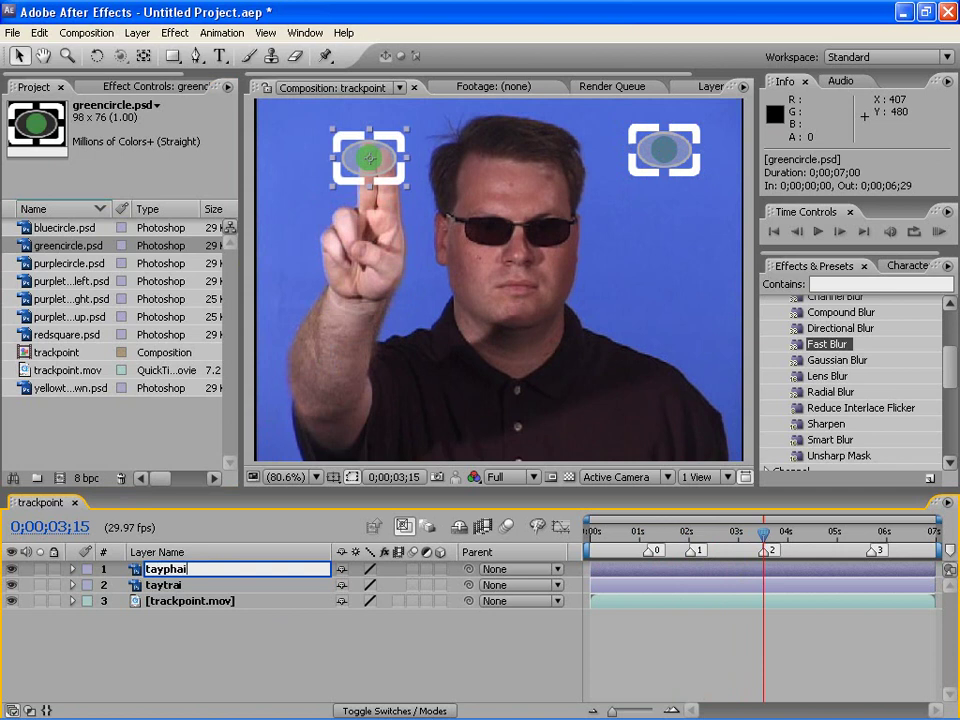
pyautogui.press('Return')
pyautogui.click(648, 535)
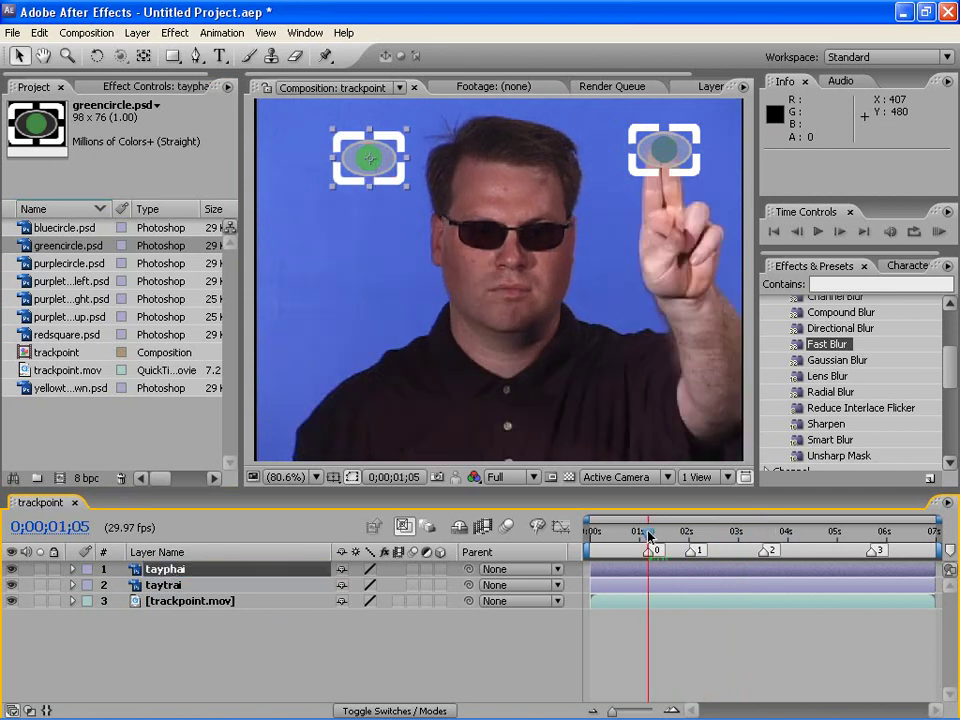
pyautogui.click(646, 608)
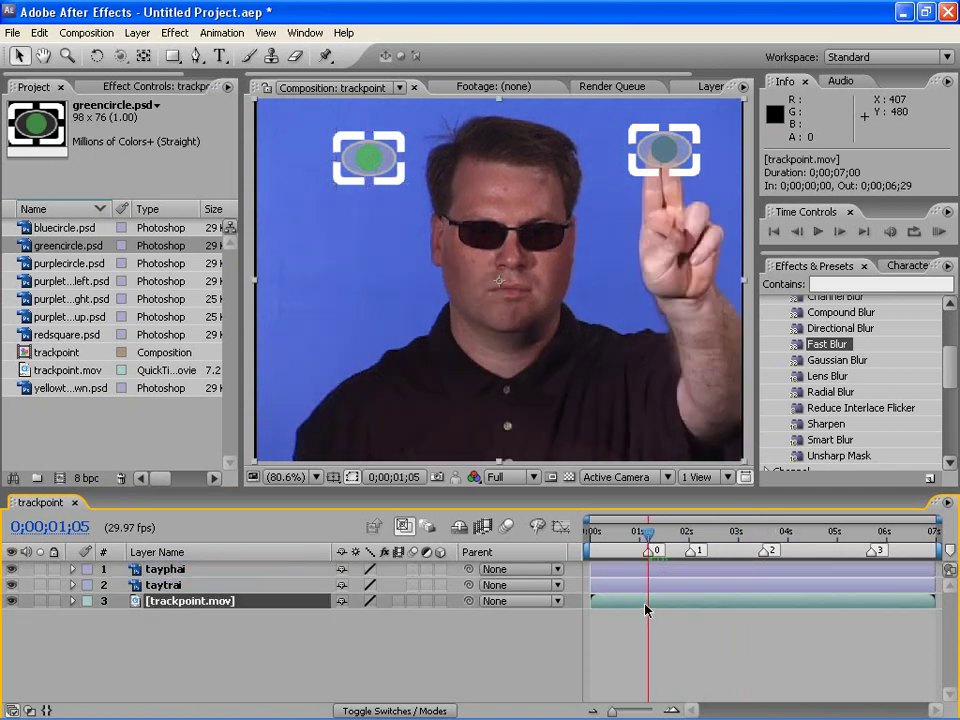
# Step: Open Tracker Controls from the Window menu and add a motion tracker to trackpoint.mov
pyautogui.click(305, 32)
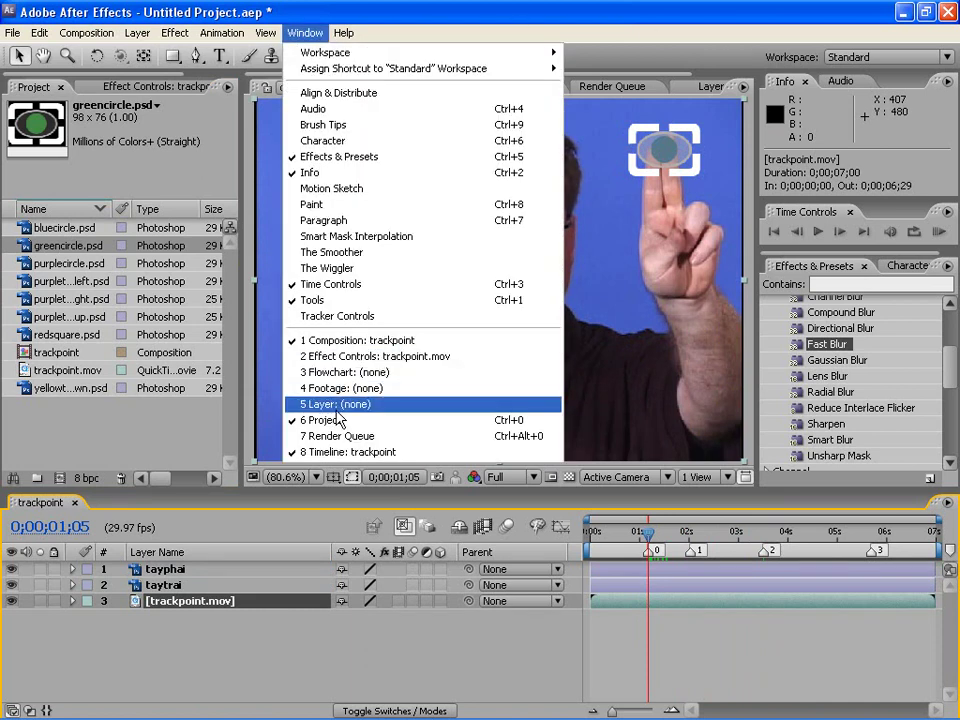
pyautogui.click(330, 318)
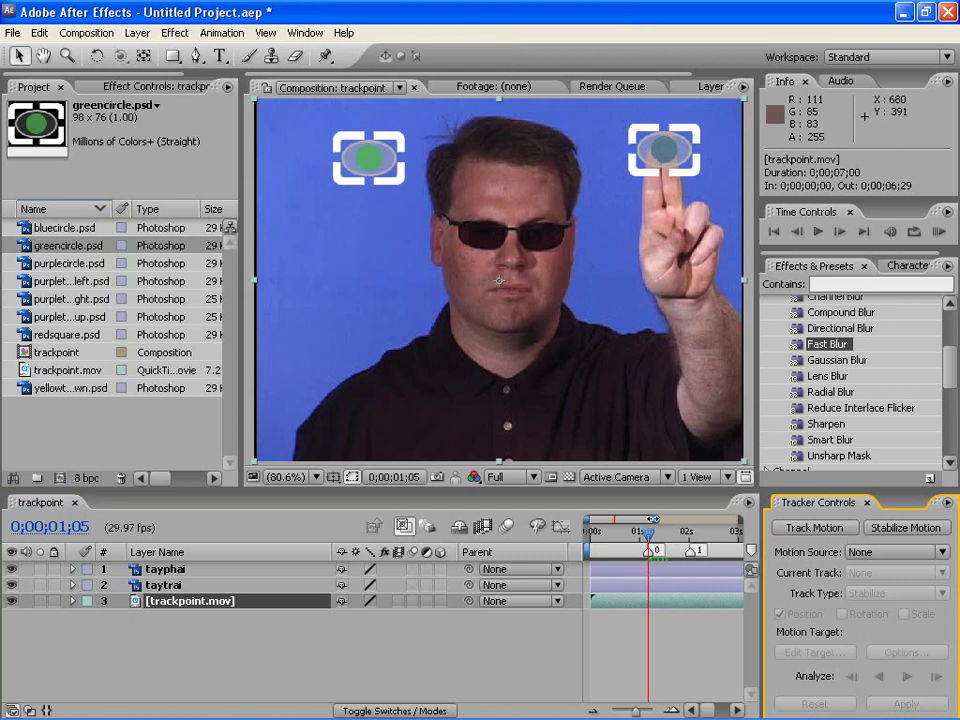
pyautogui.moveTo(652, 519); pyautogui.dragTo(741, 519)
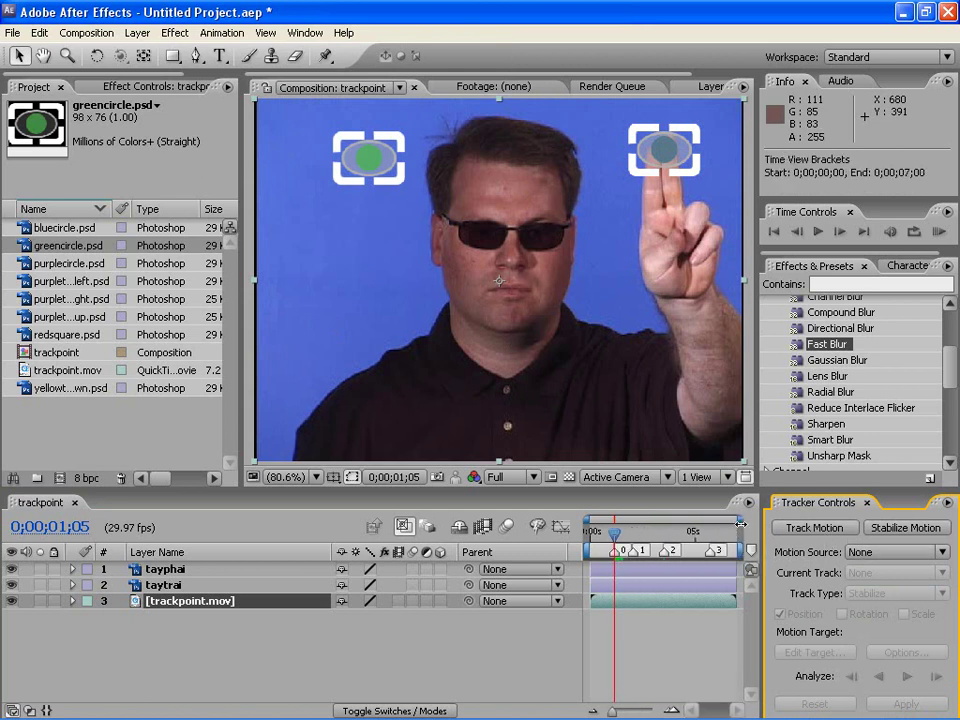
pyautogui.click(814, 527)
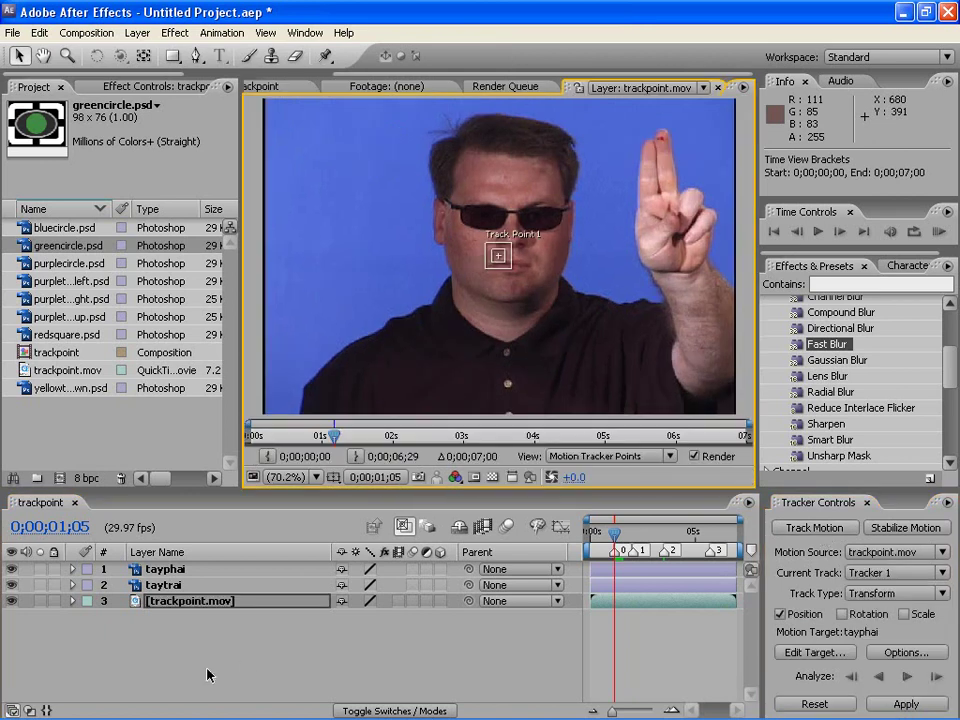
pyautogui.click(10, 710)
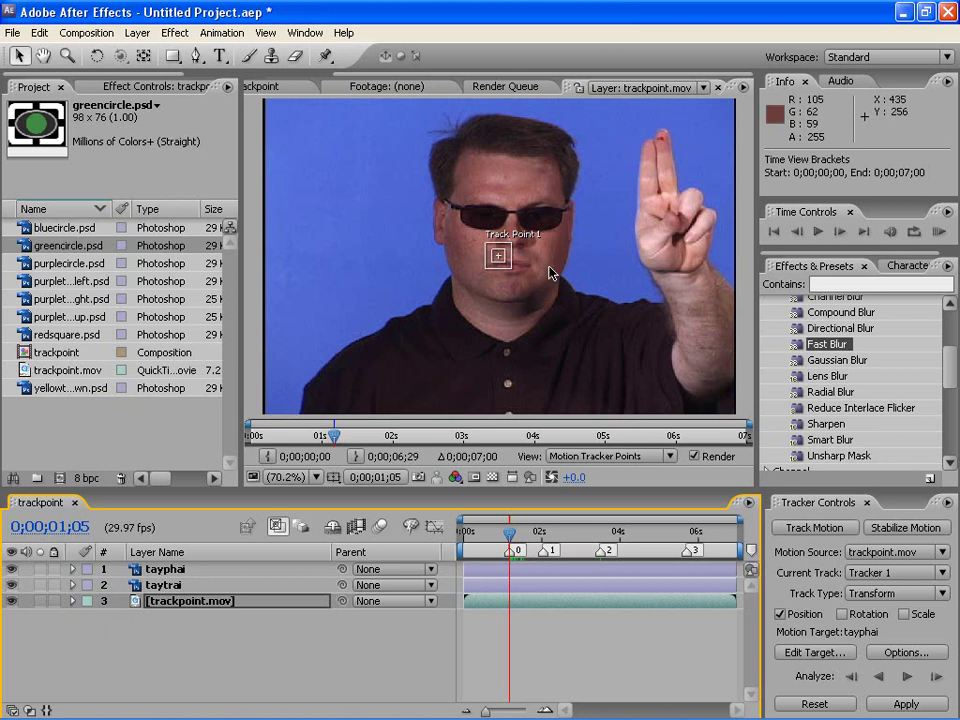
pyautogui.click(258, 87)
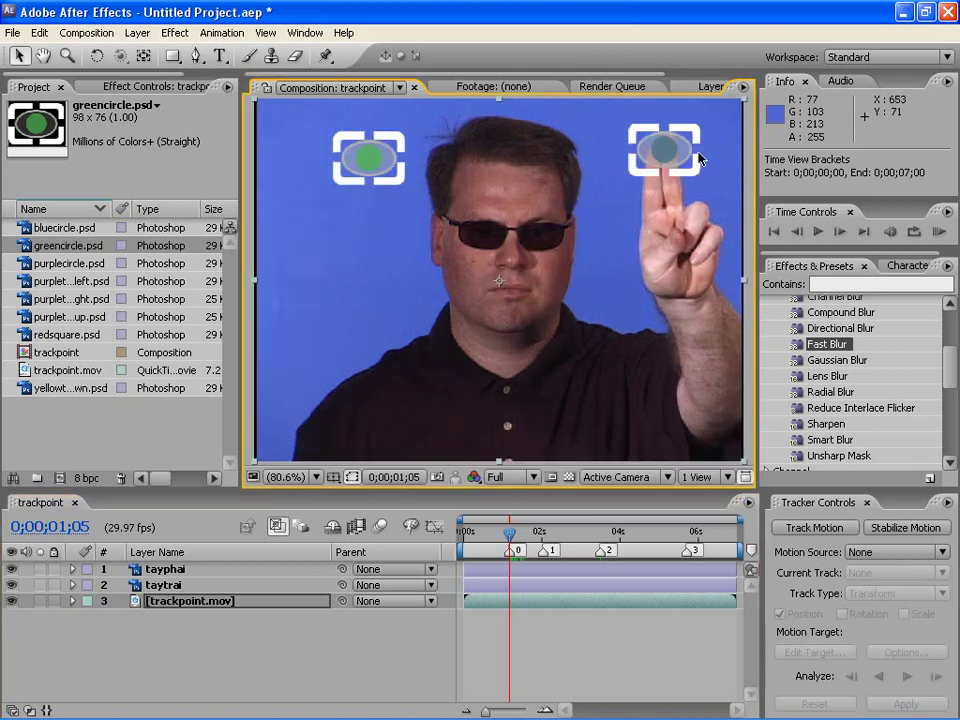
# Step: Set the tracker's motion target to the taytrai layer
pyautogui.click(711, 87)
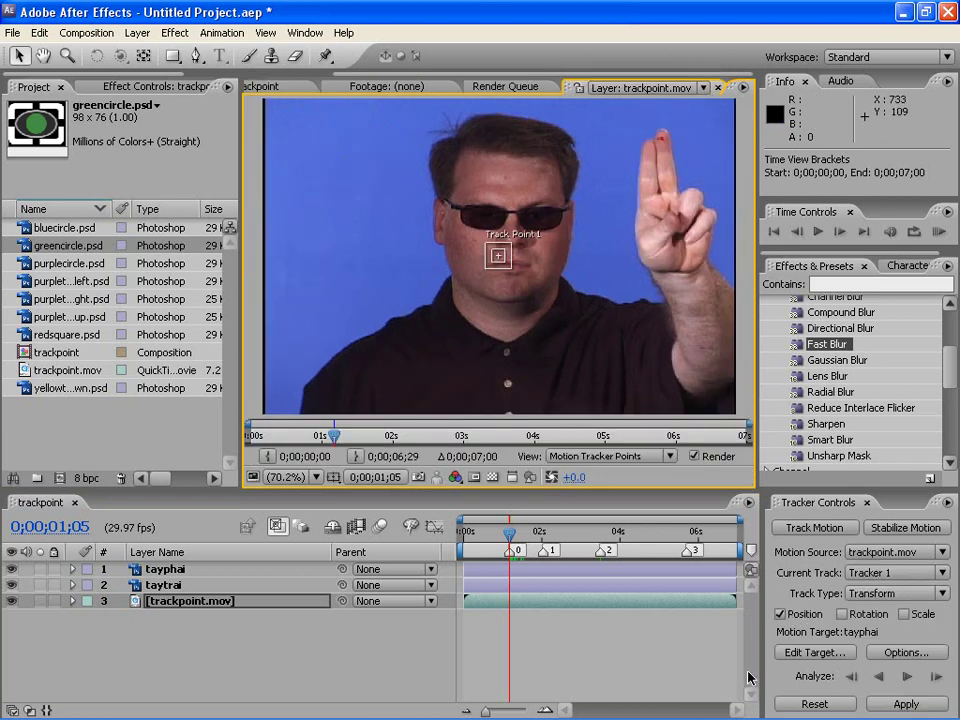
pyautogui.click(806, 652)
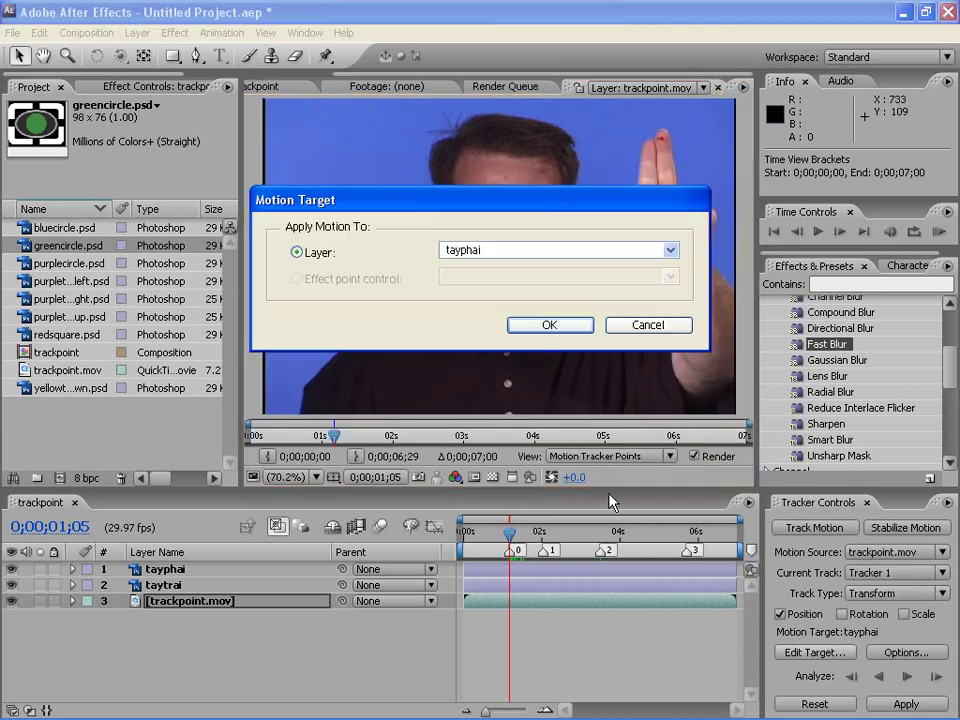
pyautogui.click(492, 252)
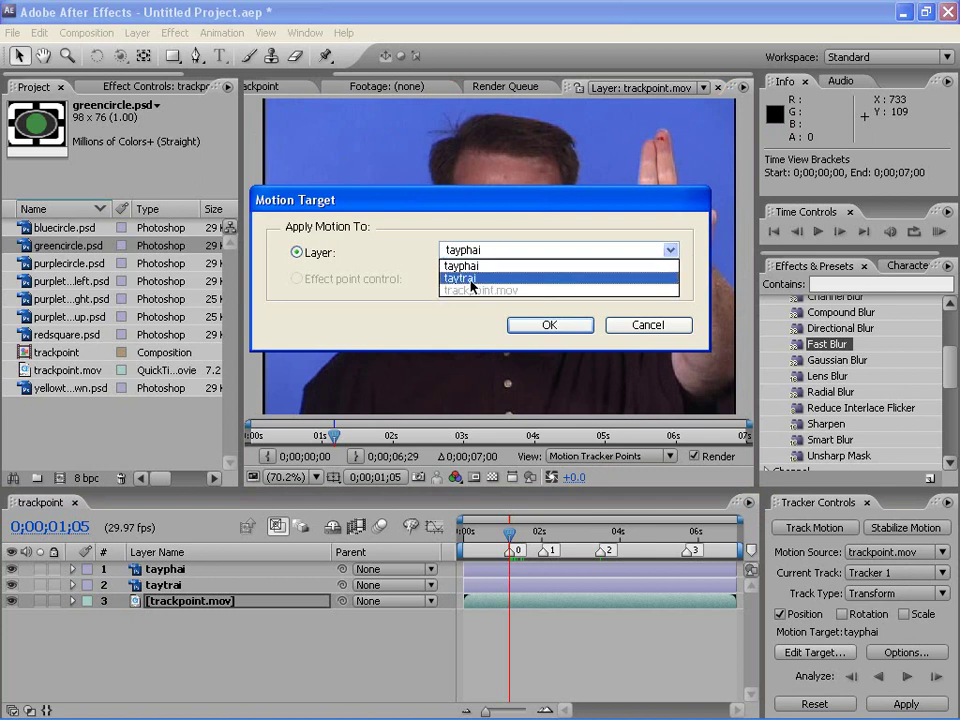
pyautogui.click(470, 280)
pyautogui.click(550, 327)
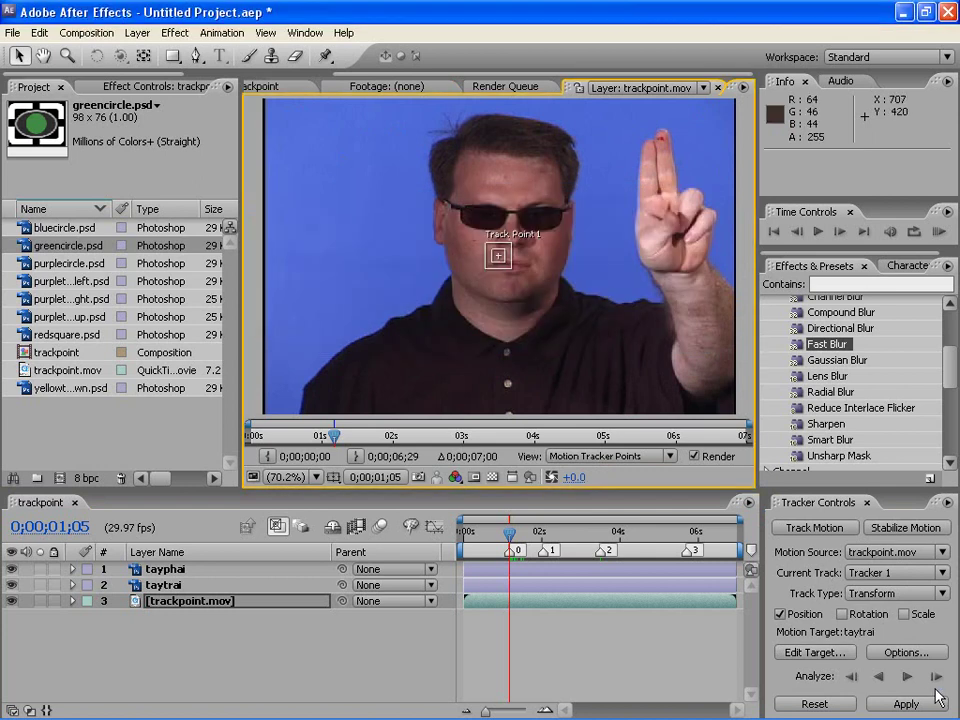
# Step: Rename the track to 'tay trai' in the tracker options
pyautogui.click(898, 655)
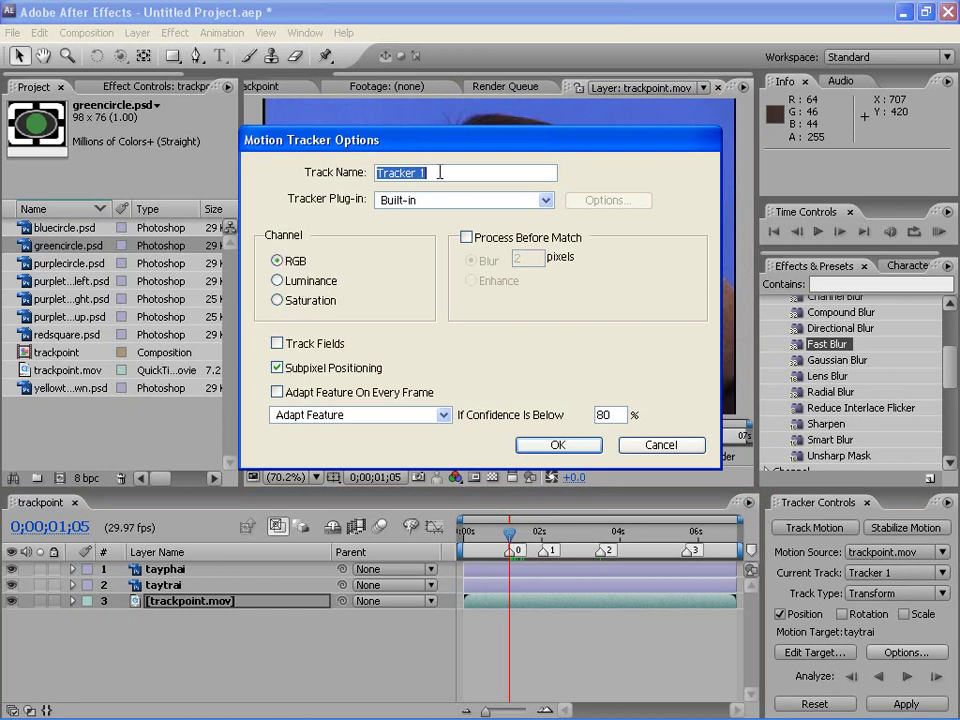
pyautogui.write('tay trai')
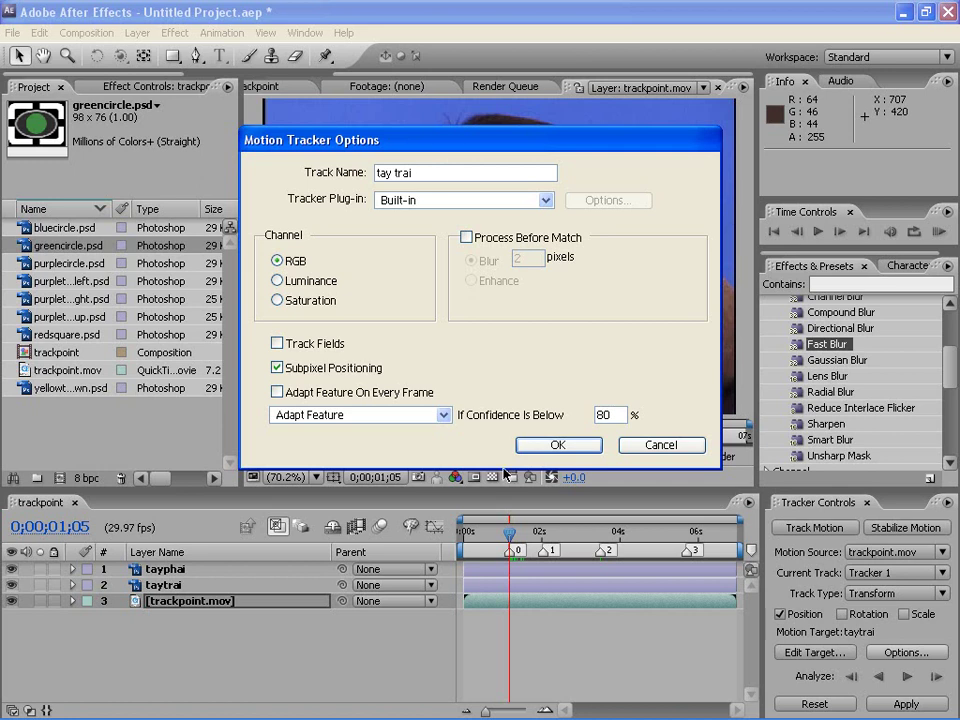
pyautogui.click(558, 446)
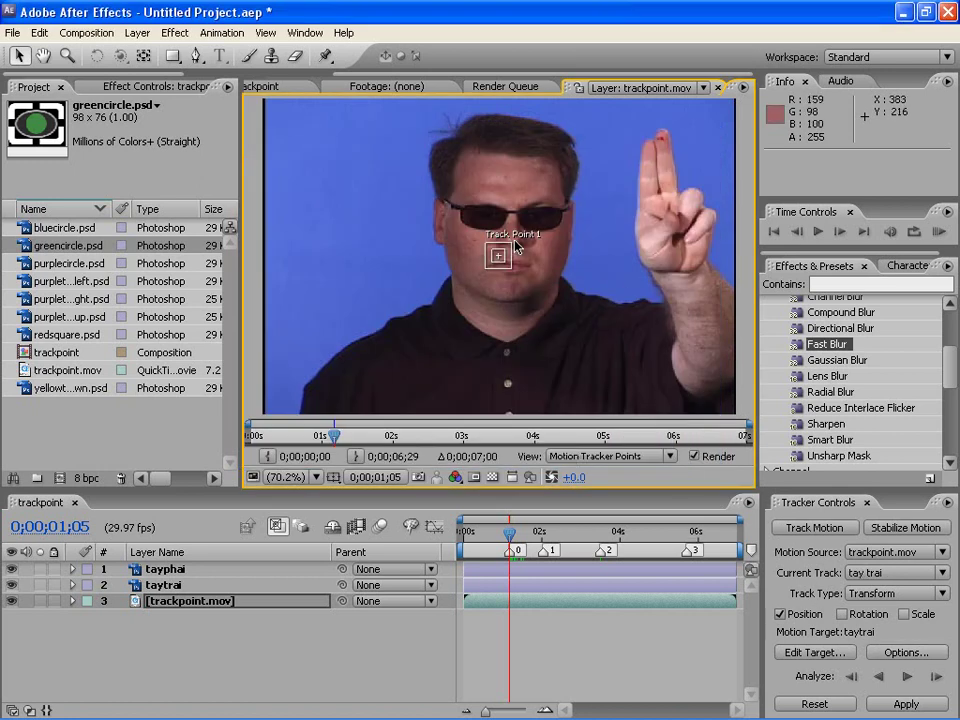
# Step: At 100% zoom, place Track Point 1 on the raised fingertip and analyze forward
pyautogui.press('.')
pyautogui.press('h')
pyautogui.moveTo(658, 189); pyautogui.dragTo(461, 260)
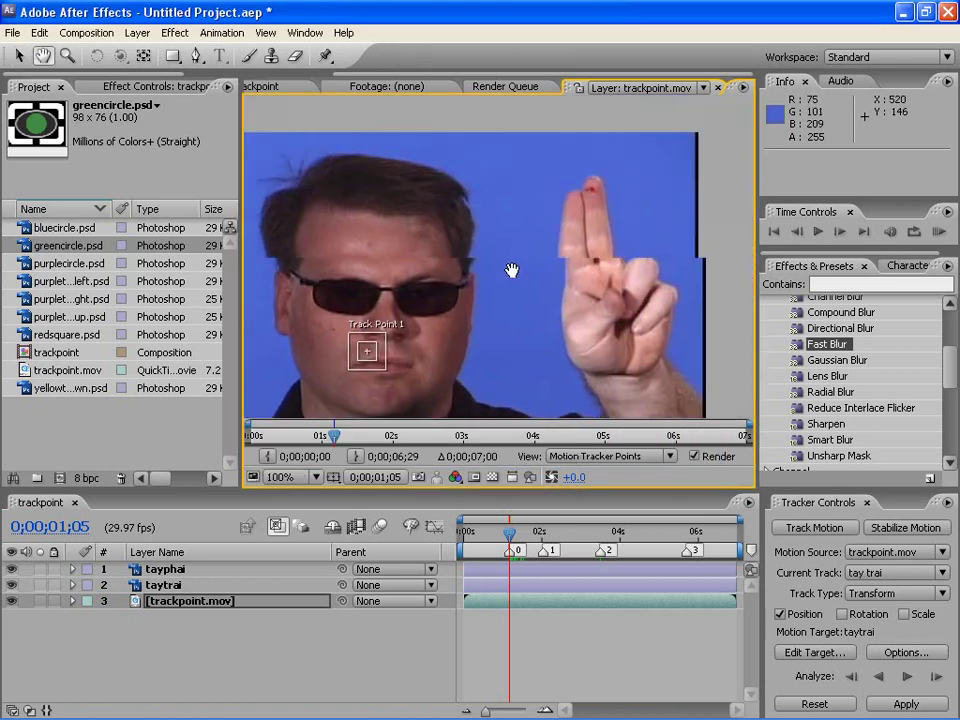
pyautogui.press('v')
pyautogui.moveTo(326, 366)
pyautogui.mouseDown()
pyautogui.moveTo(549, 203)
pyautogui.moveTo(574, 217)
pyautogui.moveTo(571, 239)
pyautogui.moveTo(571, 216)
pyautogui.mouseUp()
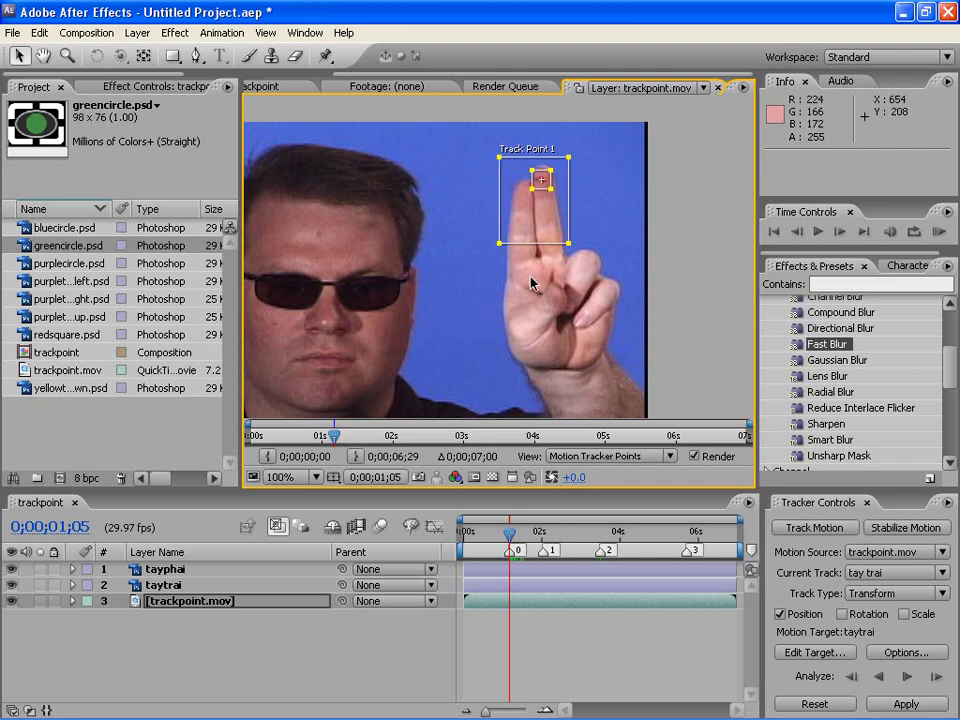
pyautogui.click(905, 678)
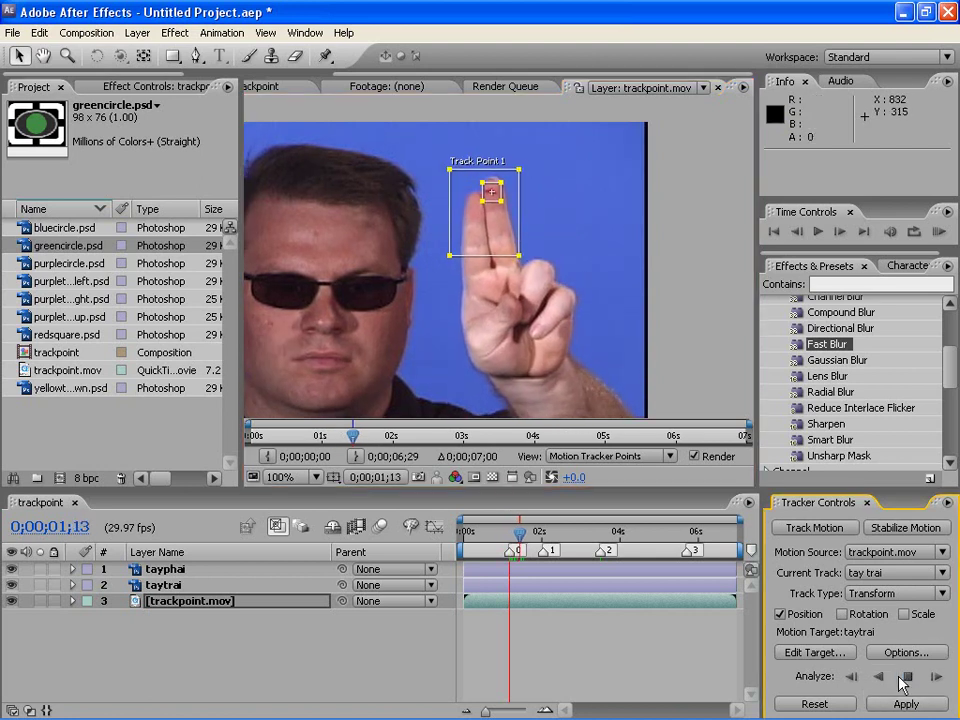
# Step: Stop the analysis and check the track at 0;00;02;01 with the hand in view
pyautogui.click(905, 679)
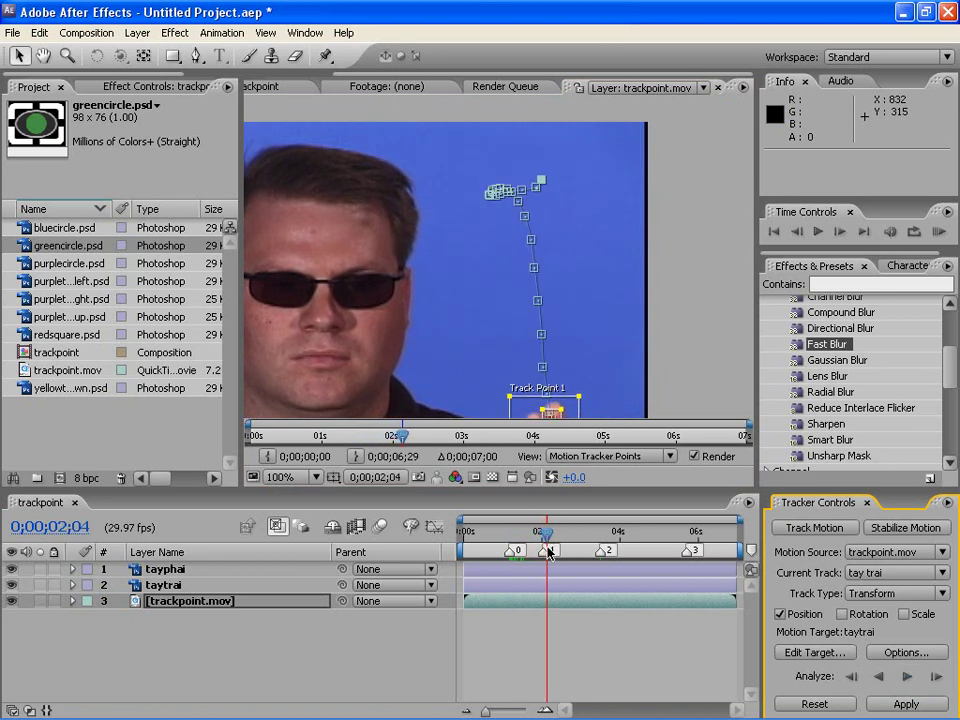
pyautogui.moveTo(548, 540); pyautogui.dragTo(544, 541)
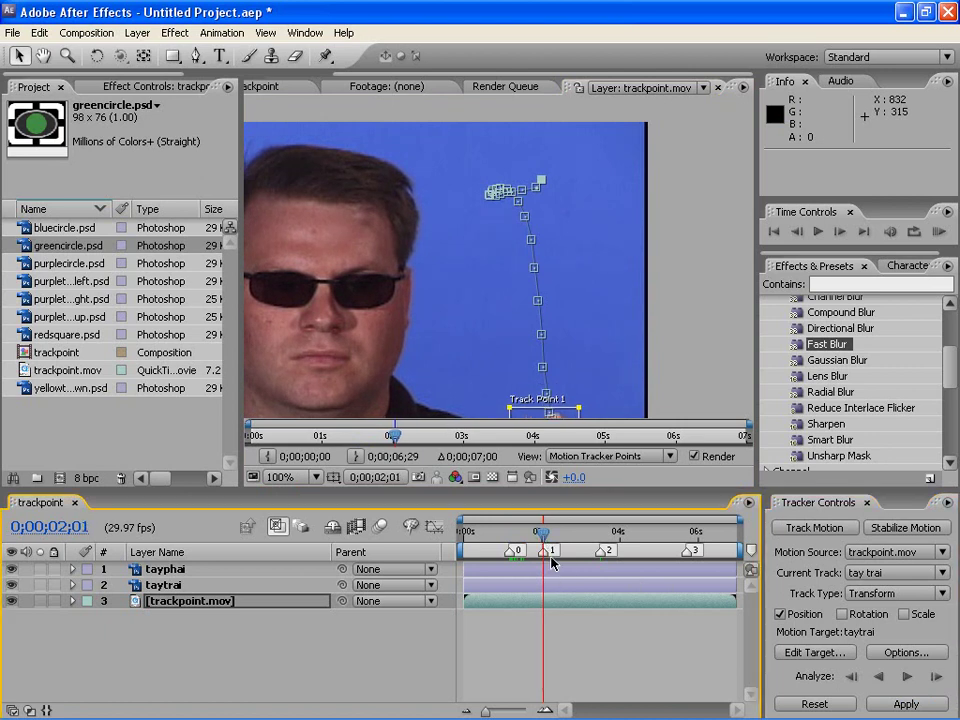
pyautogui.press('h')
pyautogui.moveTo(544, 336); pyautogui.dragTo(576, 226)
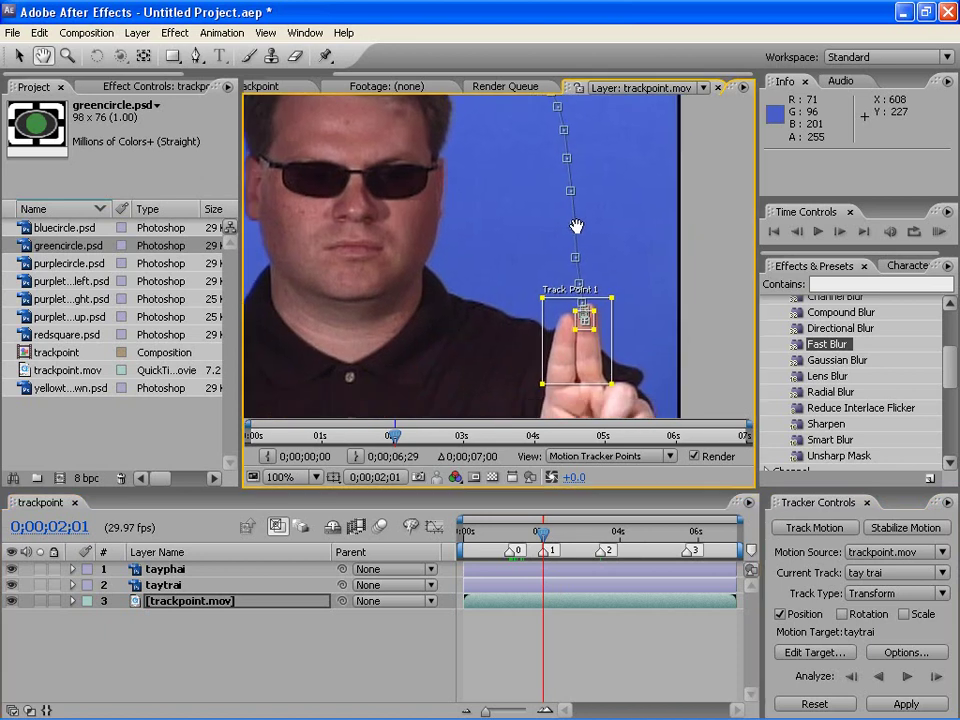
pyautogui.press('v')
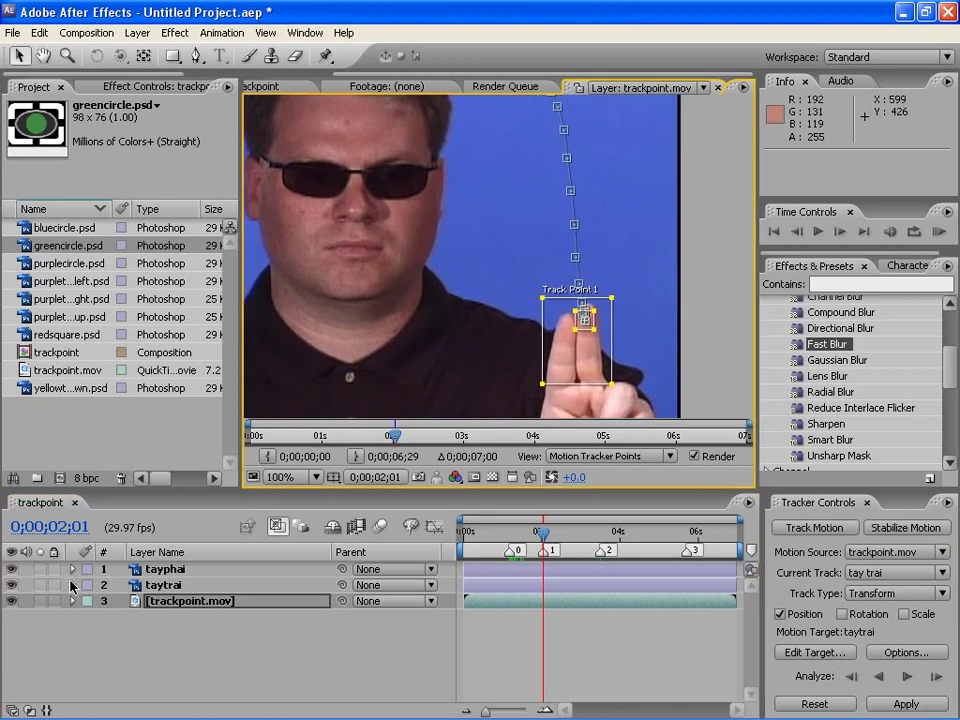
# Step: Reveal Track Point 1 under the tay trai tracker, then select and deselect its keyframes
pyautogui.click(72, 601)
pyautogui.click(88, 617)
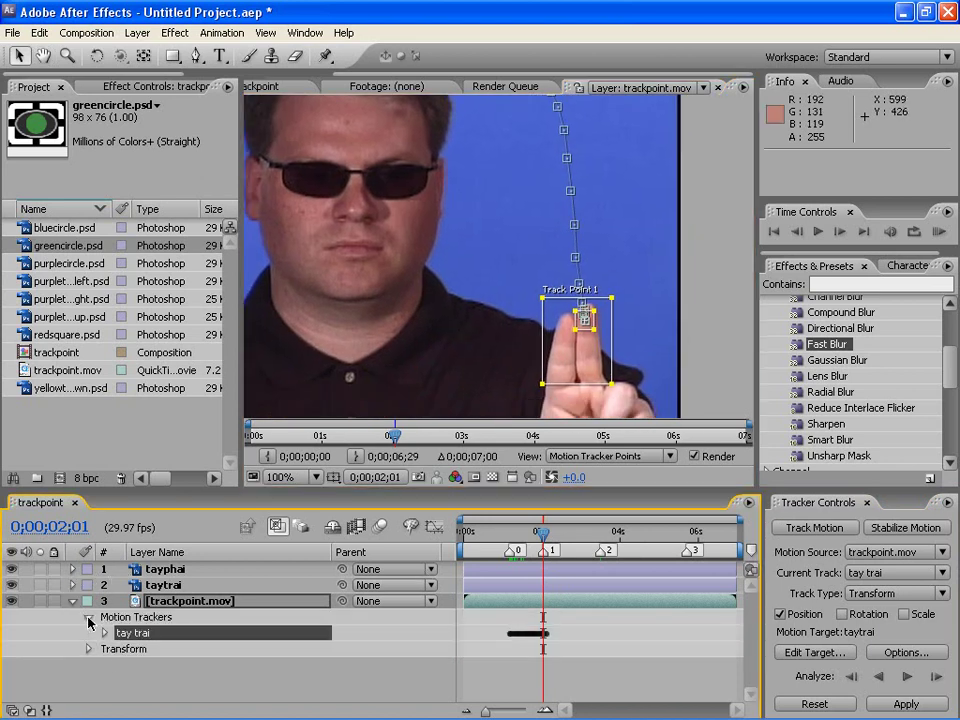
pyautogui.click(104, 633)
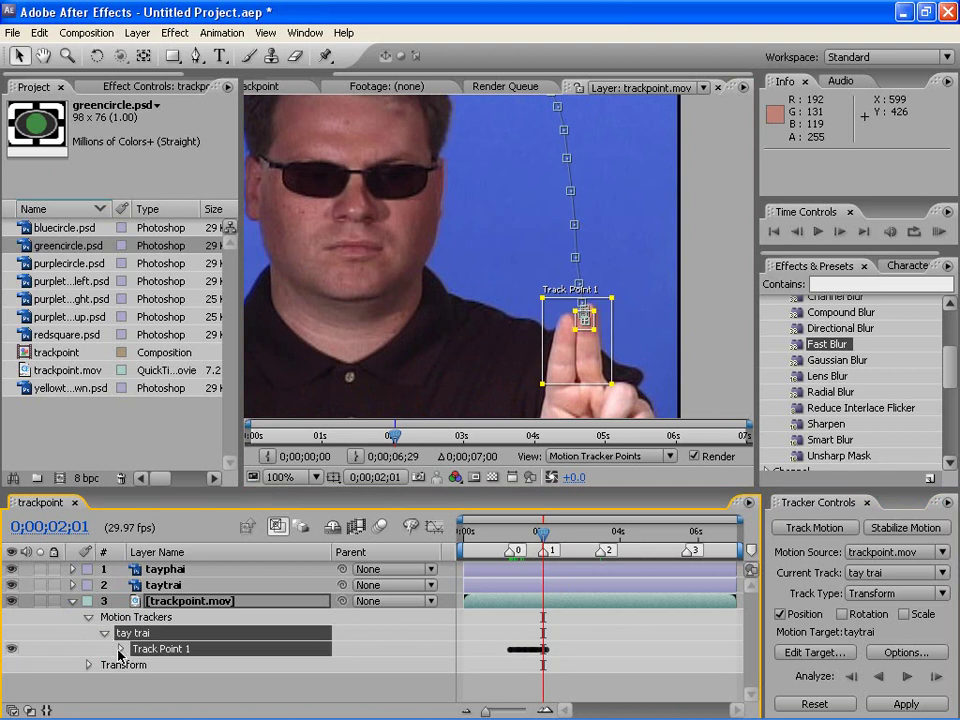
pyautogui.click(120, 649)
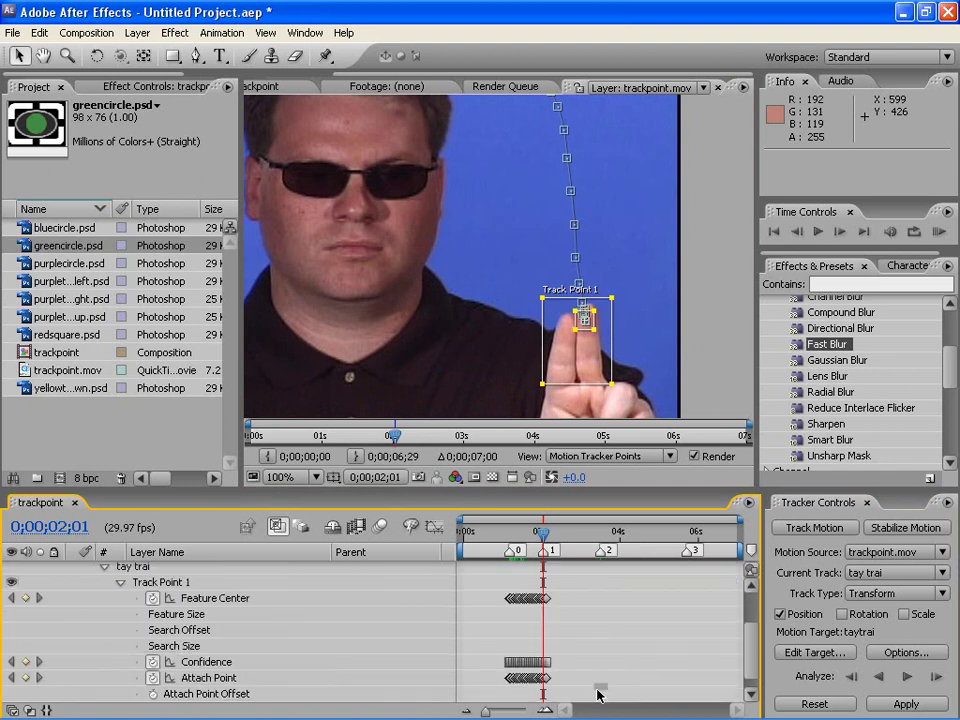
pyautogui.moveTo(607, 684); pyautogui.dragTo(545, 578)
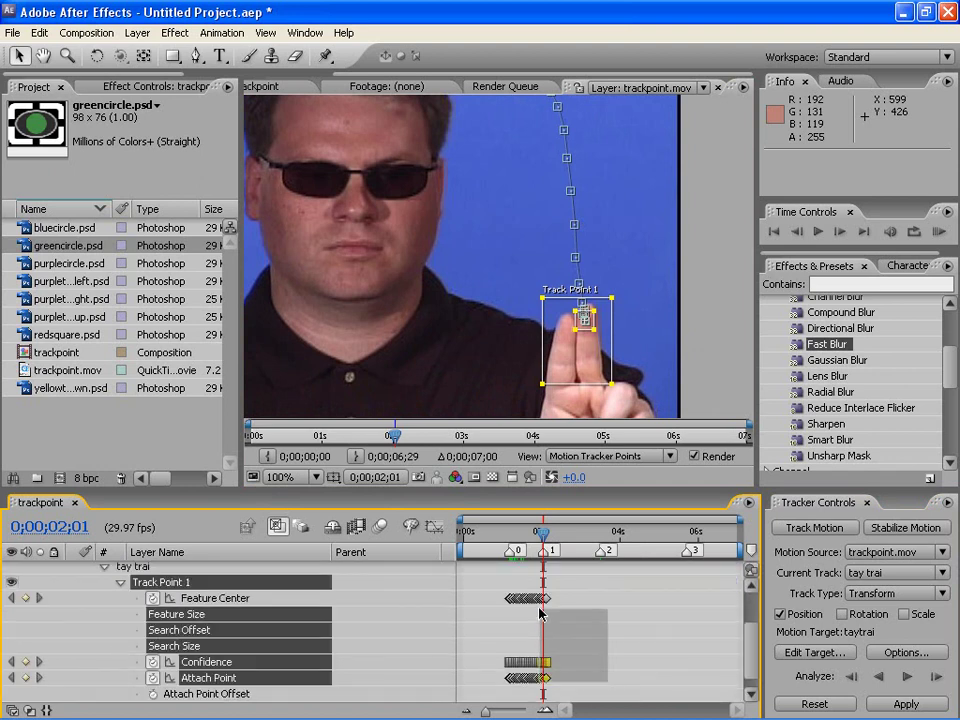
pyautogui.click(628, 590)
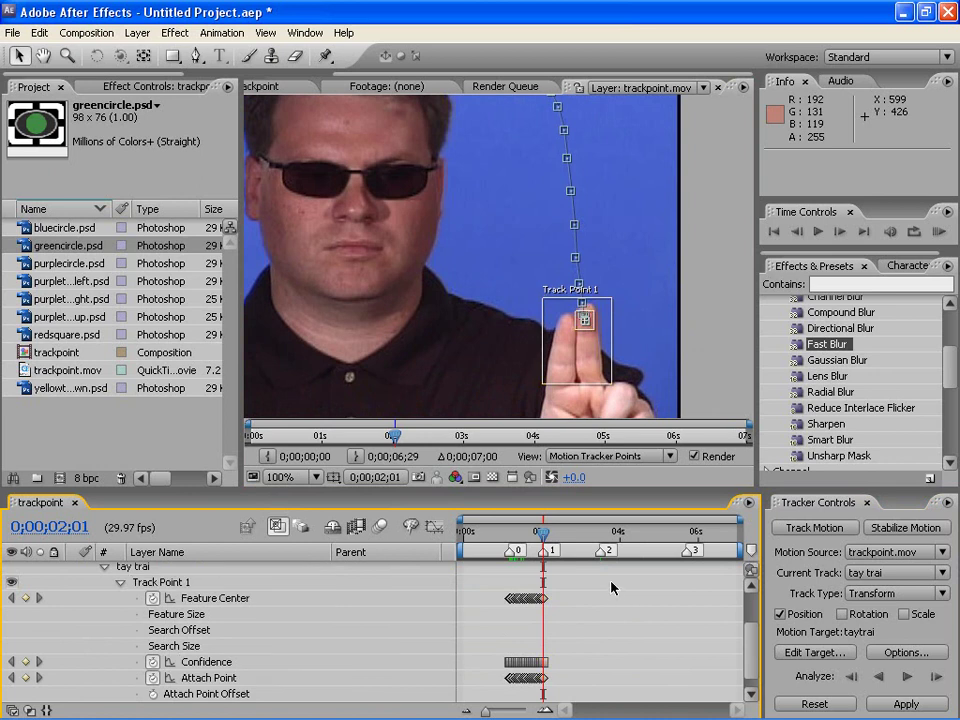
# Step: Set the footage view magnification to Fit and scrub through to review the track
pyautogui.moveTo(548, 535); pyautogui.dragTo(533, 537)
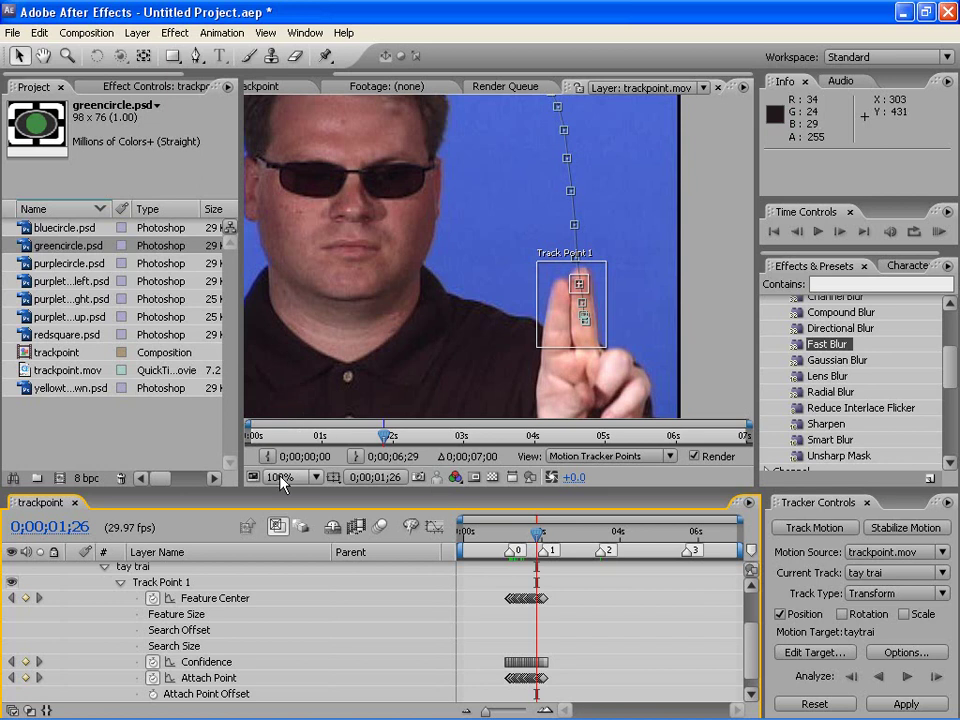
pyautogui.click(290, 477)
pyautogui.click(320, 220)
pyautogui.moveTo(537, 540)
pyautogui.mouseDown()
pyautogui.moveTo(518, 545)
pyautogui.moveTo(565, 541)
pyautogui.moveTo(509, 545)
pyautogui.mouseUp()
# Step: Apply the tay trai track to the taytrai layer in both X and Y
pyautogui.moveTo(916, 708)
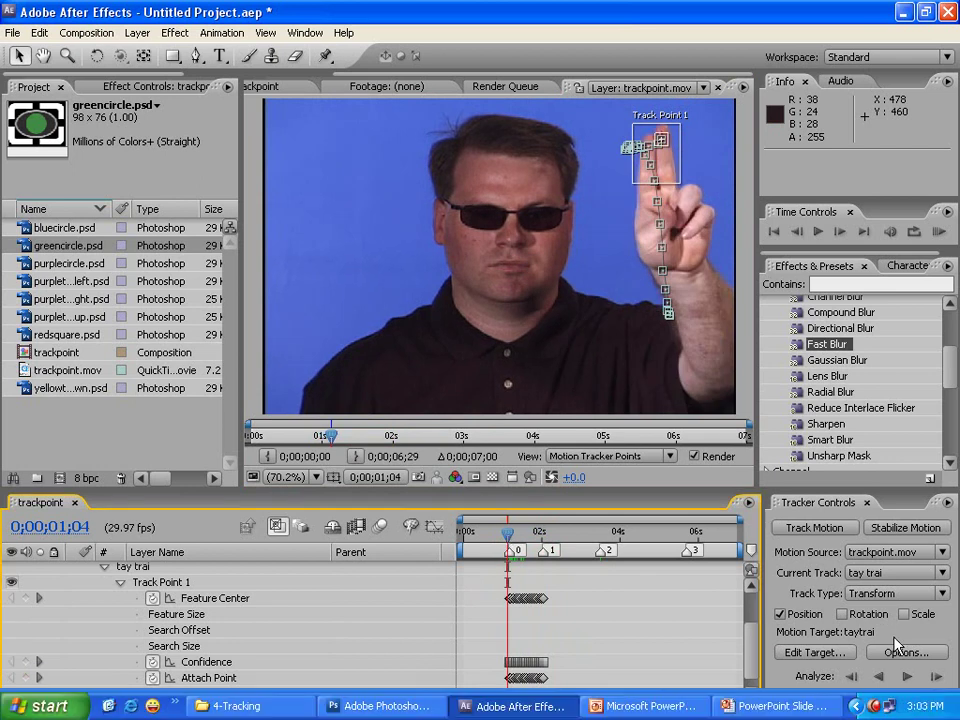
pyautogui.click(905, 703)
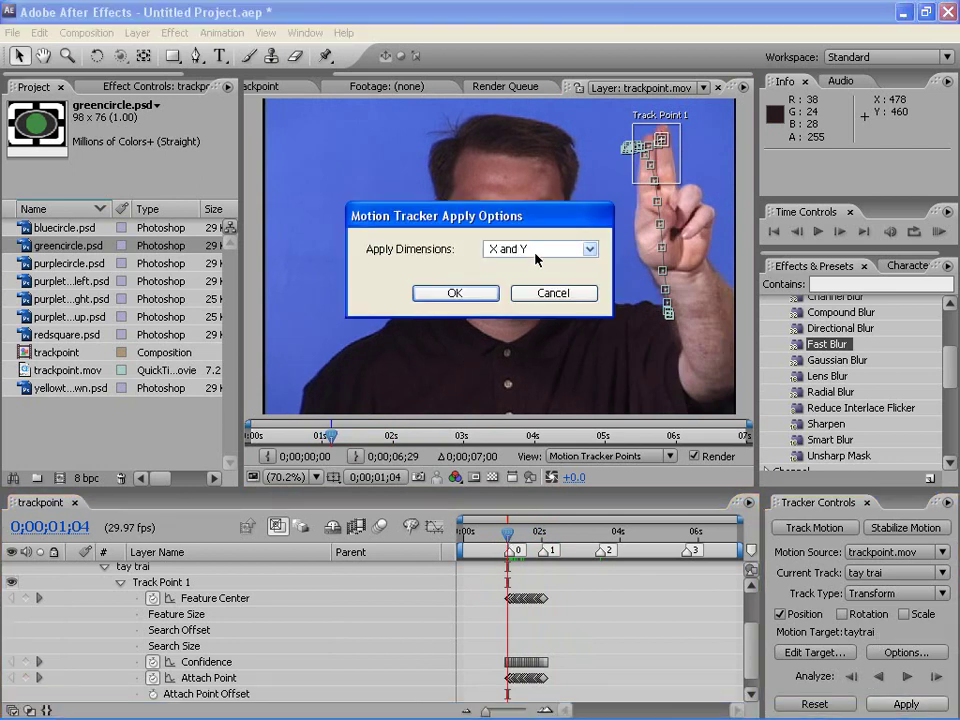
pyautogui.click(450, 293)
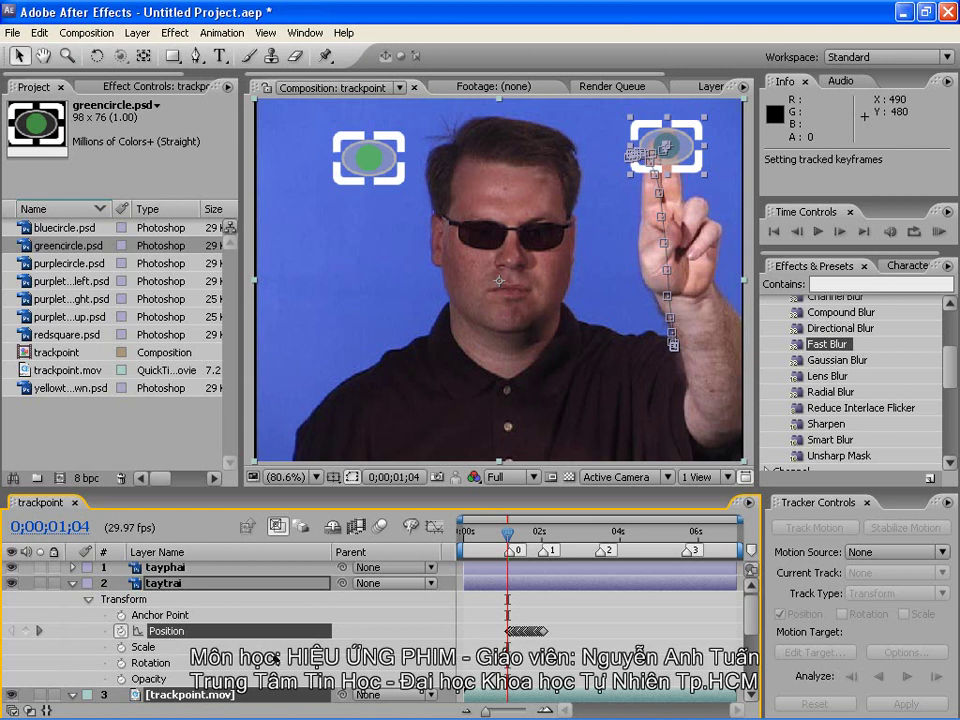
# Step: Scrub and RAM-preview the comp to watch the taytrai button follow the fingertip
pyautogui.moveTo(512, 536)
pyautogui.mouseDown()
pyautogui.moveTo(546, 545)
pyautogui.moveTo(511, 546)
pyautogui.mouseUp()
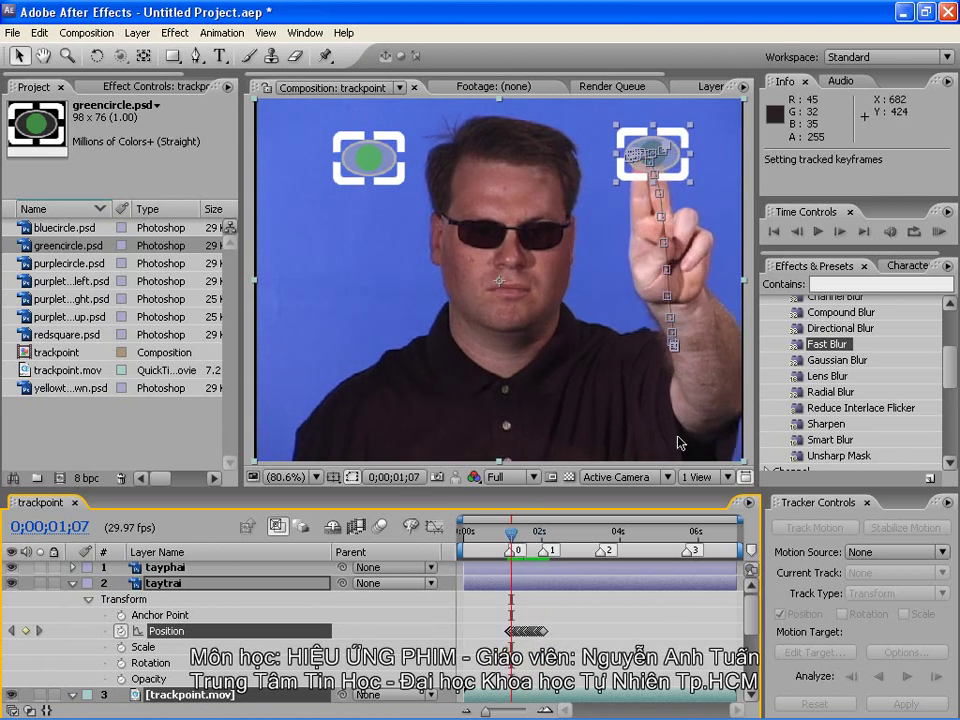
pyautogui.click(569, 538)
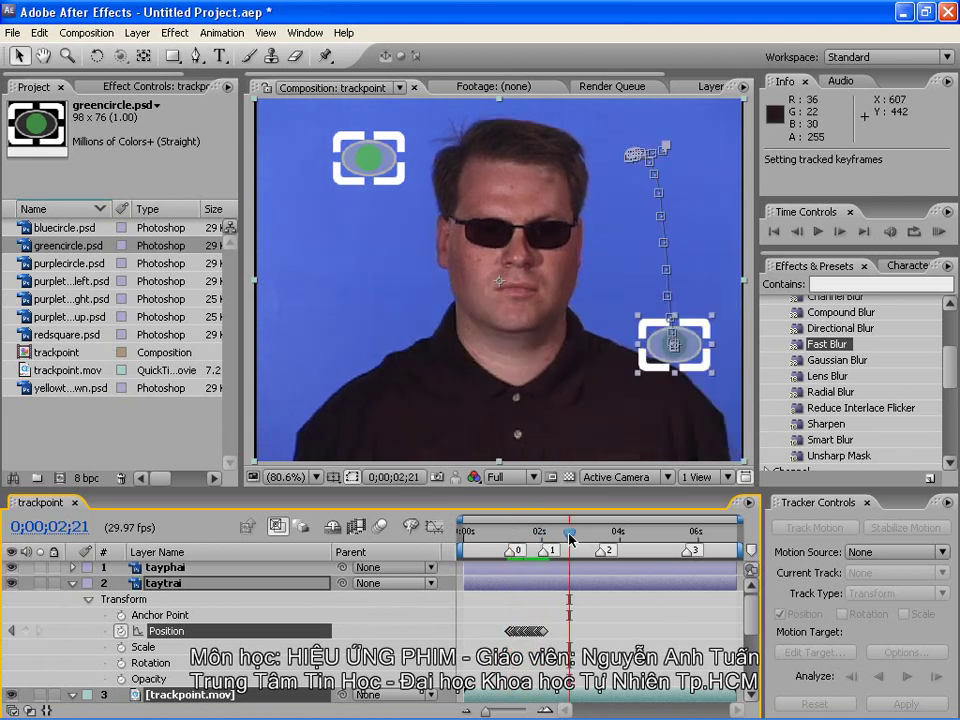
pyautogui.moveTo(570, 530); pyautogui.dragTo(484, 537)
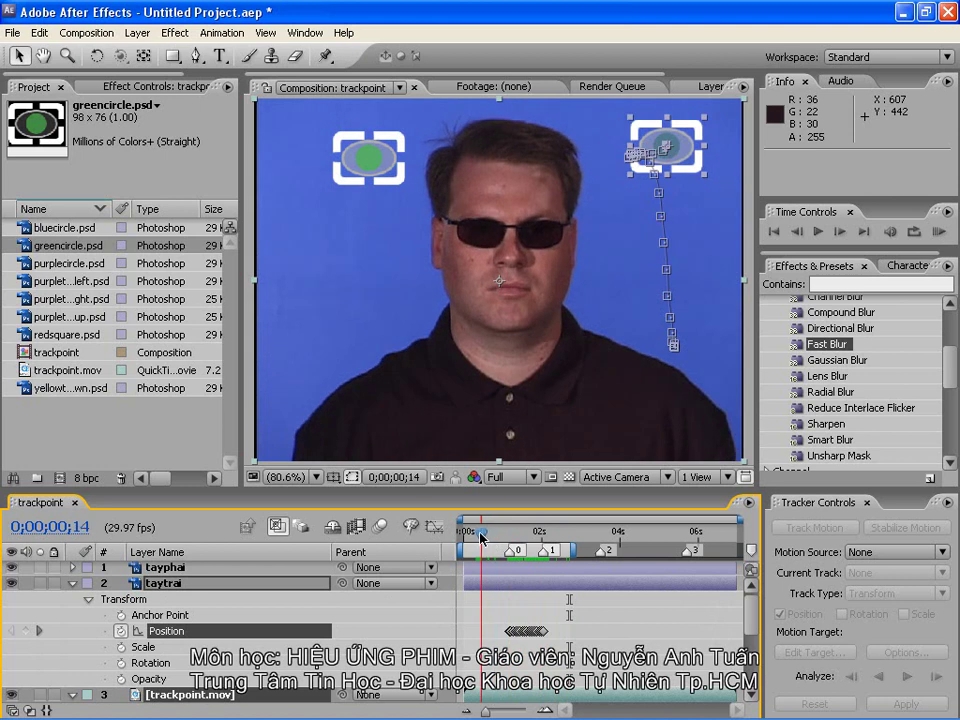
pyautogui.click(936, 232)
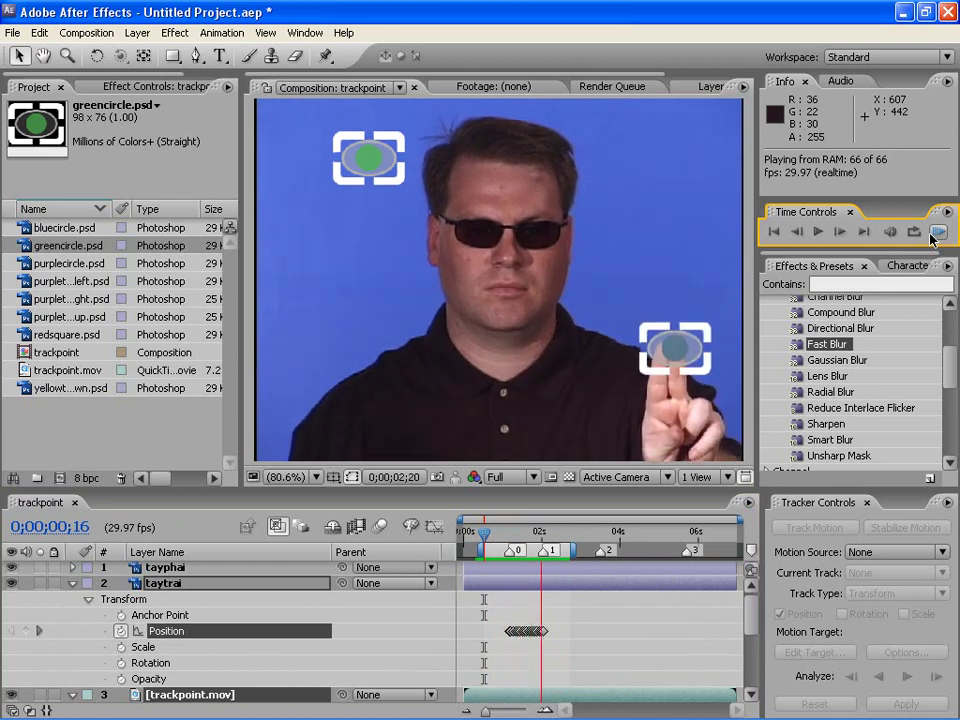
pyautogui.click(543, 535)
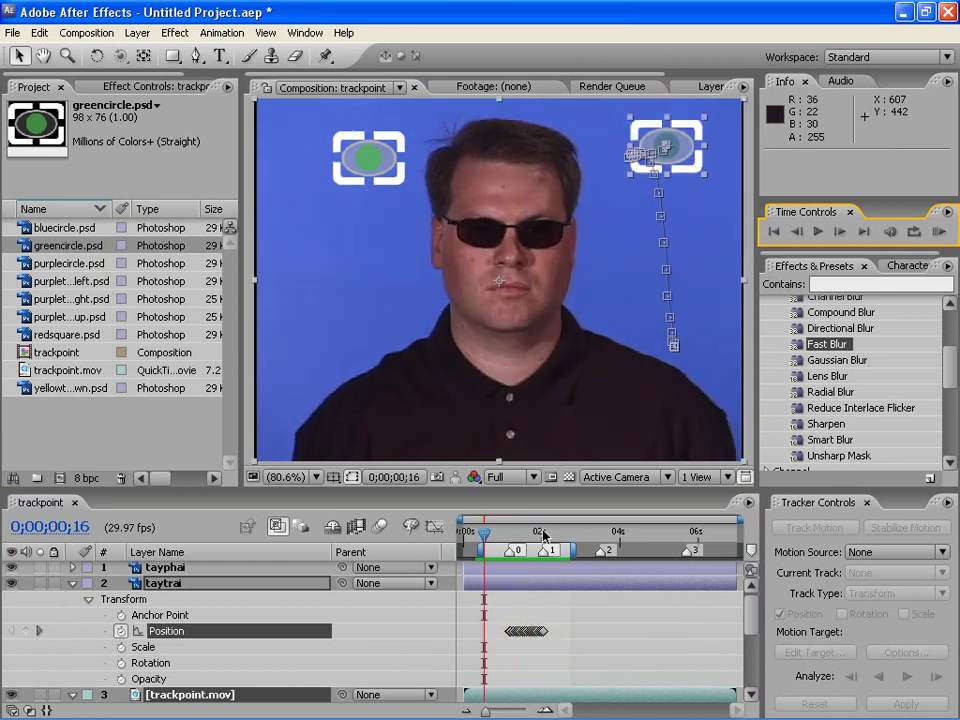
# Step: At 0;00;03;15, move the green tayphai button onto the fingertip (166.8, 74.4) and collapse the layers
pyautogui.click(597, 534)
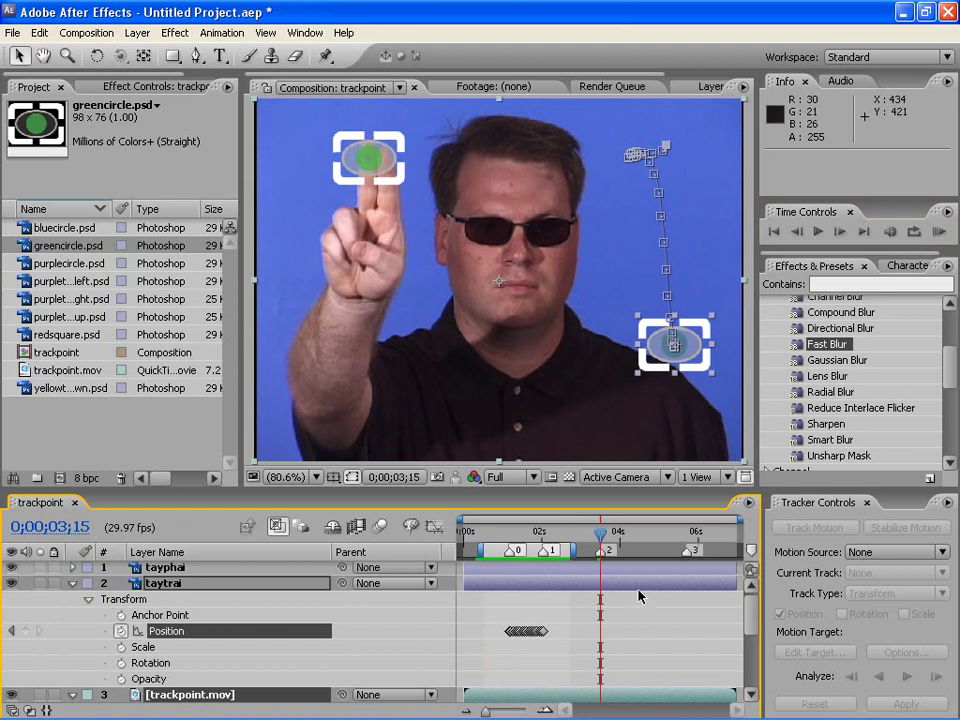
pyautogui.click(395, 183)
pyautogui.hotkey('ctrl', 'z')
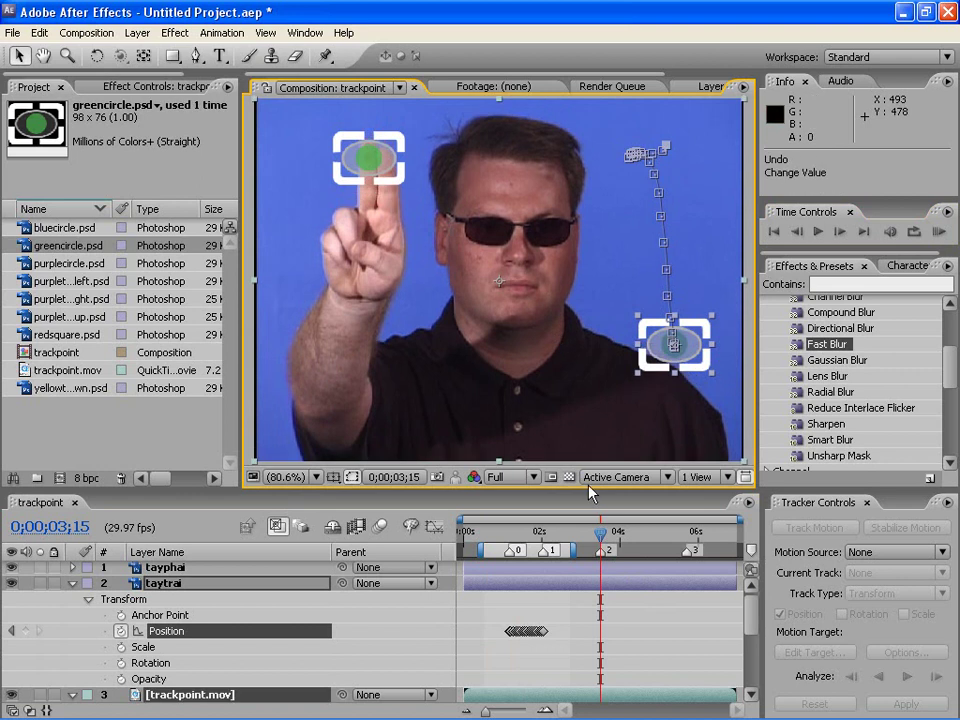
pyautogui.click(368, 158)
pyautogui.moveTo(385, 177); pyautogui.dragTo(383, 175)
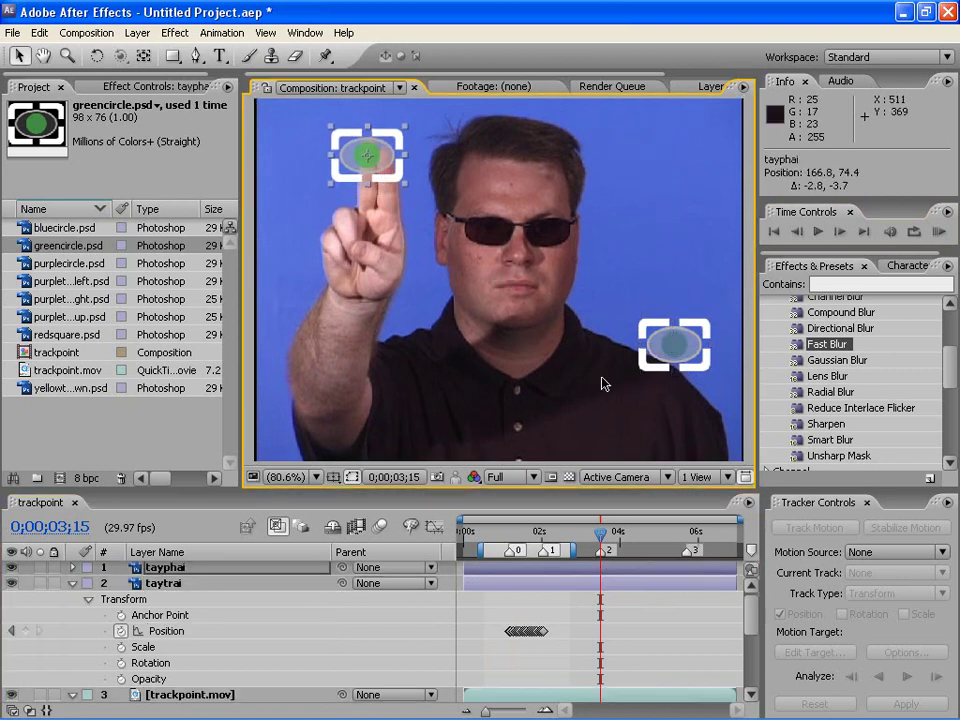
pyautogui.click(73, 585)
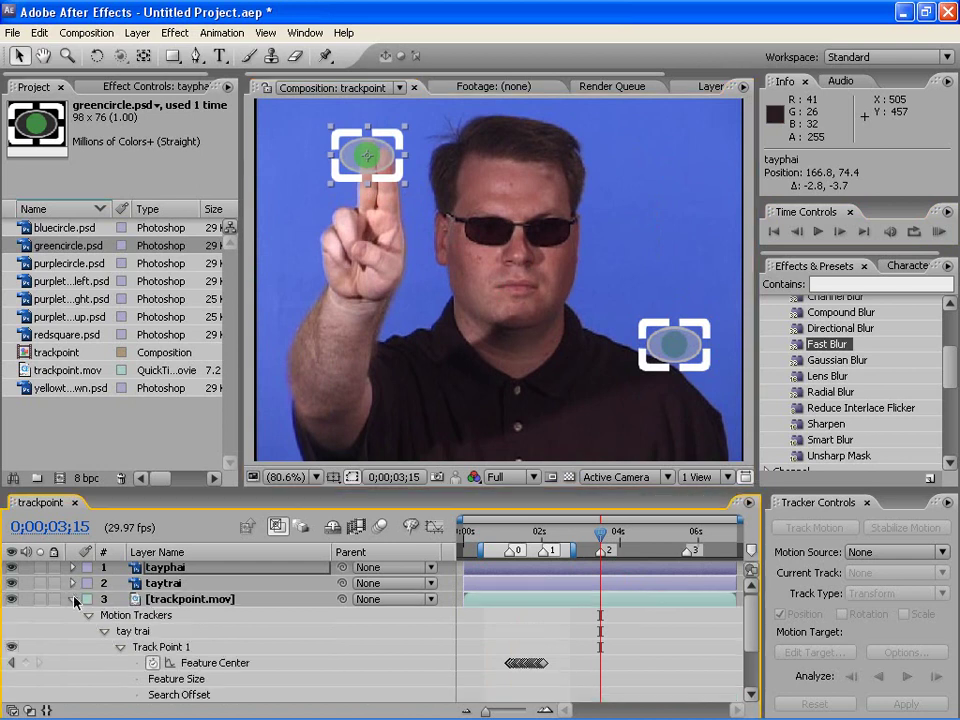
pyautogui.click(72, 600)
# Step: Start a new motion track on trackpoint.mov targeting the tayphai layer
pyautogui.click(620, 601)
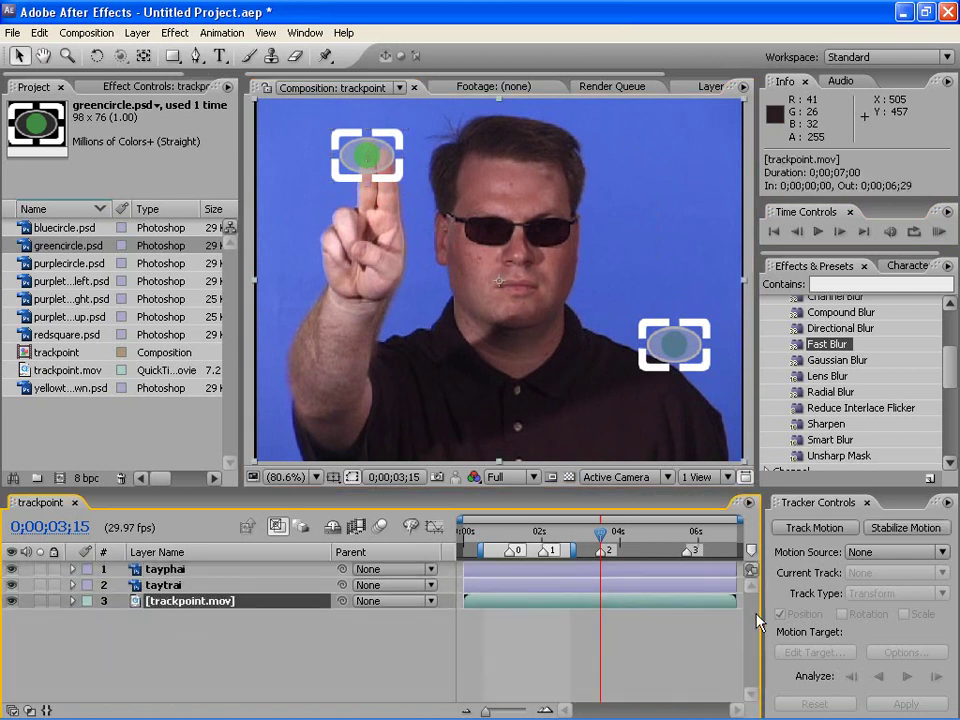
pyautogui.click(795, 530)
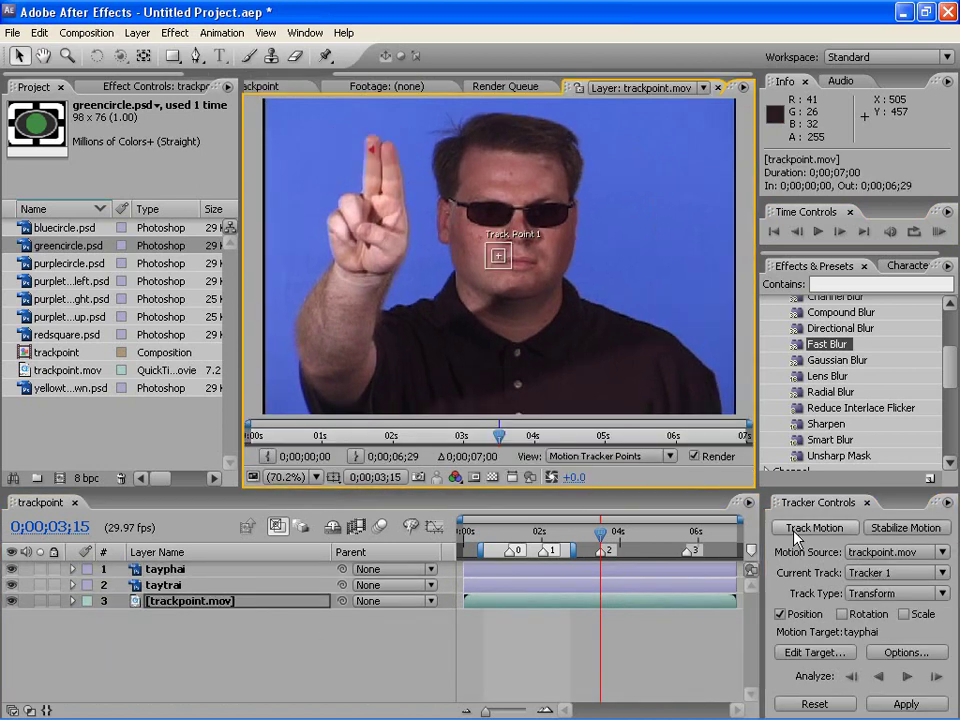
pyautogui.click(814, 653)
pyautogui.click(488, 258)
pyautogui.click(467, 268)
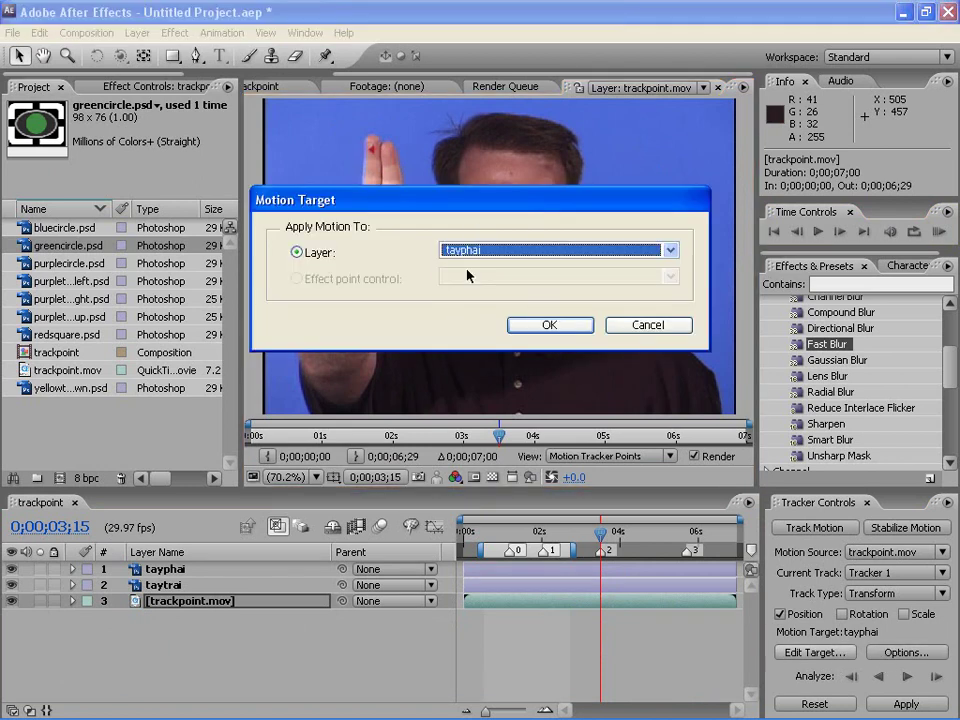
pyautogui.click(549, 325)
# Step: Rename the new track to 'Tay Phai' in the tracker options
pyautogui.click(906, 652)
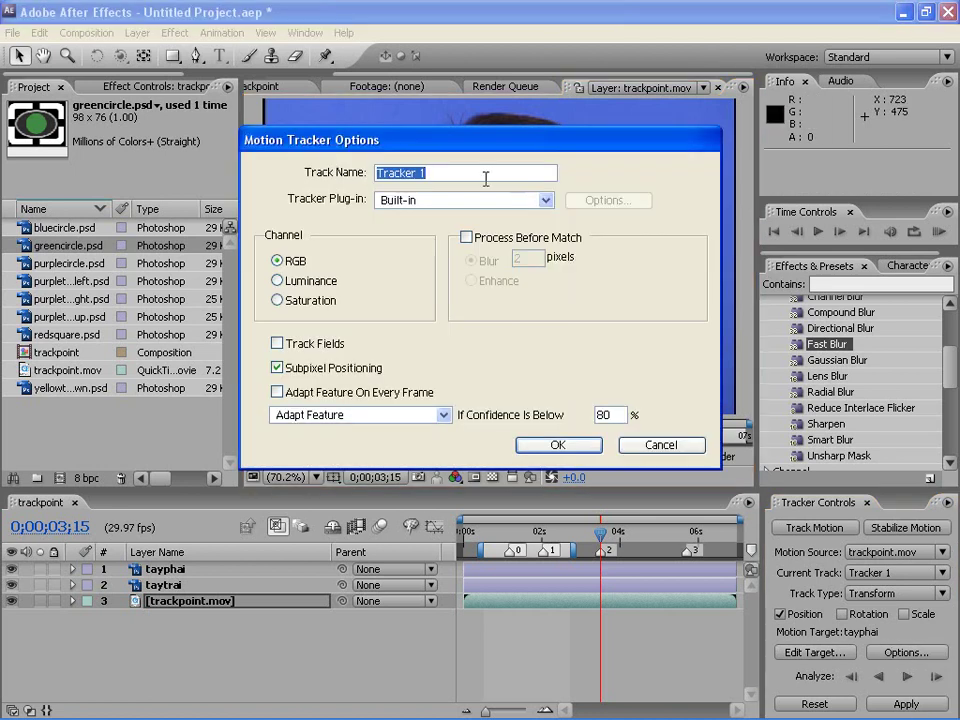
pyautogui.write('Tay Phai')
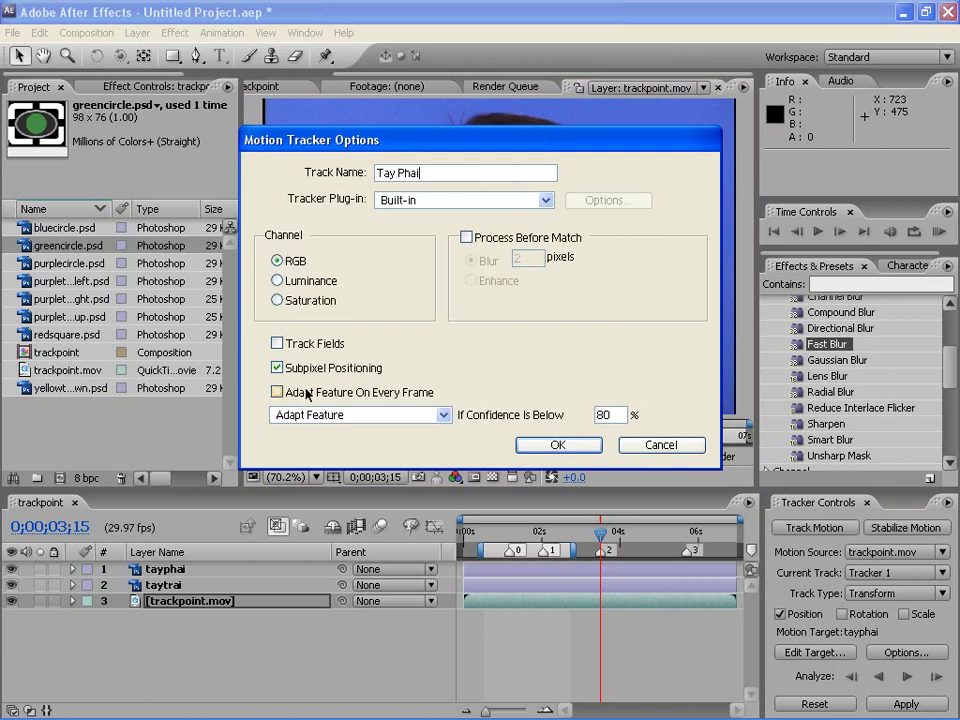
pyautogui.press('Return')
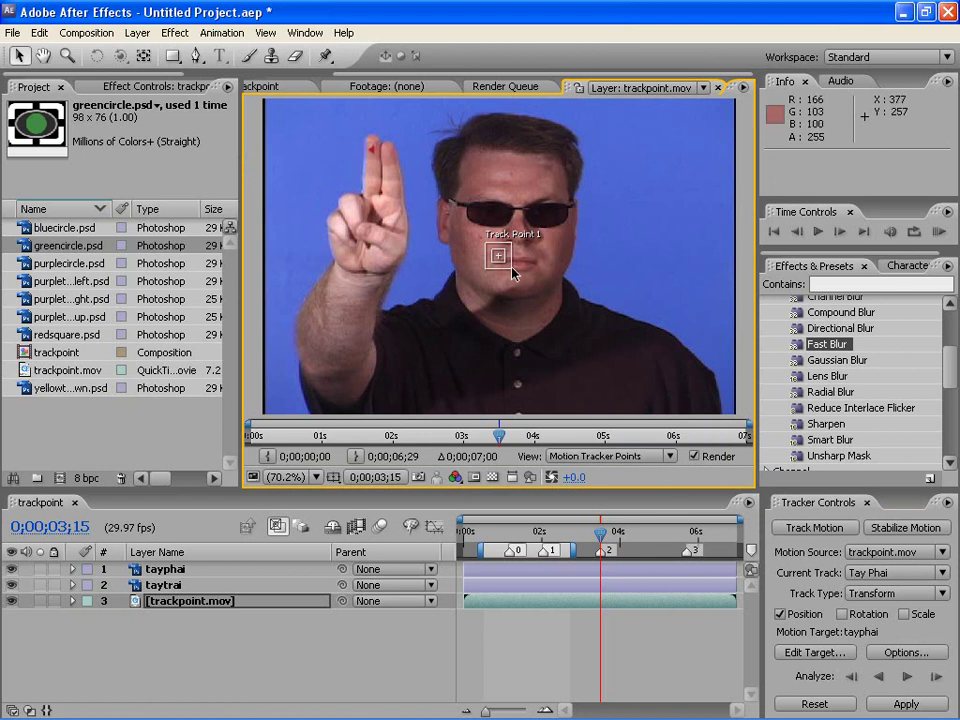
# Step: Place Track Point 1 on the fingertip's red mark and enlarge its search region
pyautogui.moveTo(506, 265); pyautogui.dragTo(455, 253)
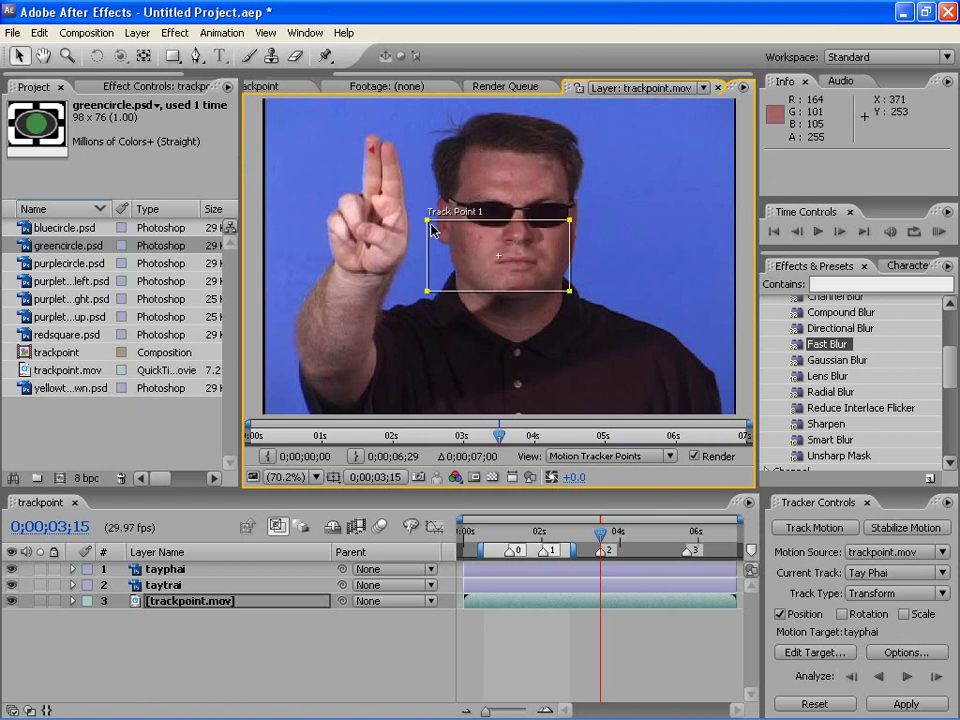
pyautogui.hotkey('ctrl', 'z')
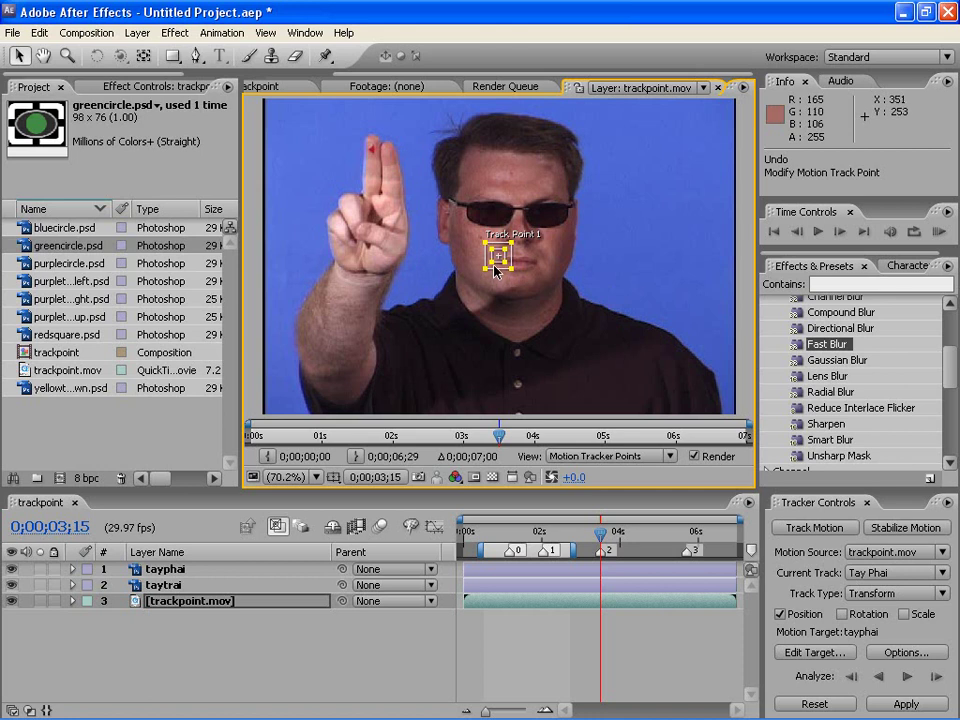
pyautogui.moveTo(497, 262); pyautogui.dragTo(371, 150)
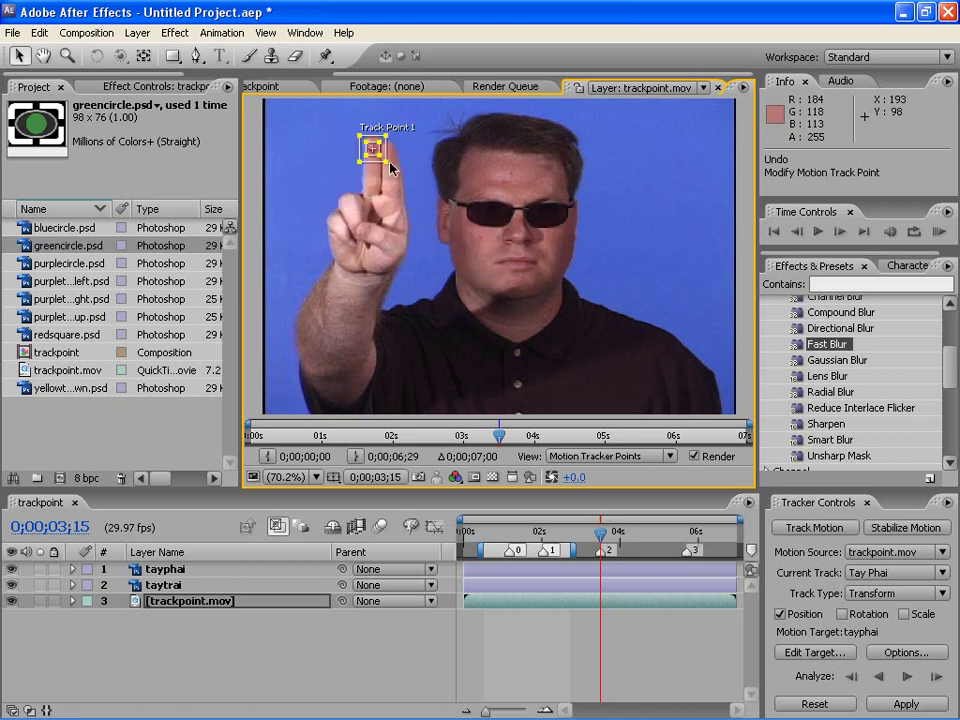
pyautogui.press('.')
pyautogui.press('.')
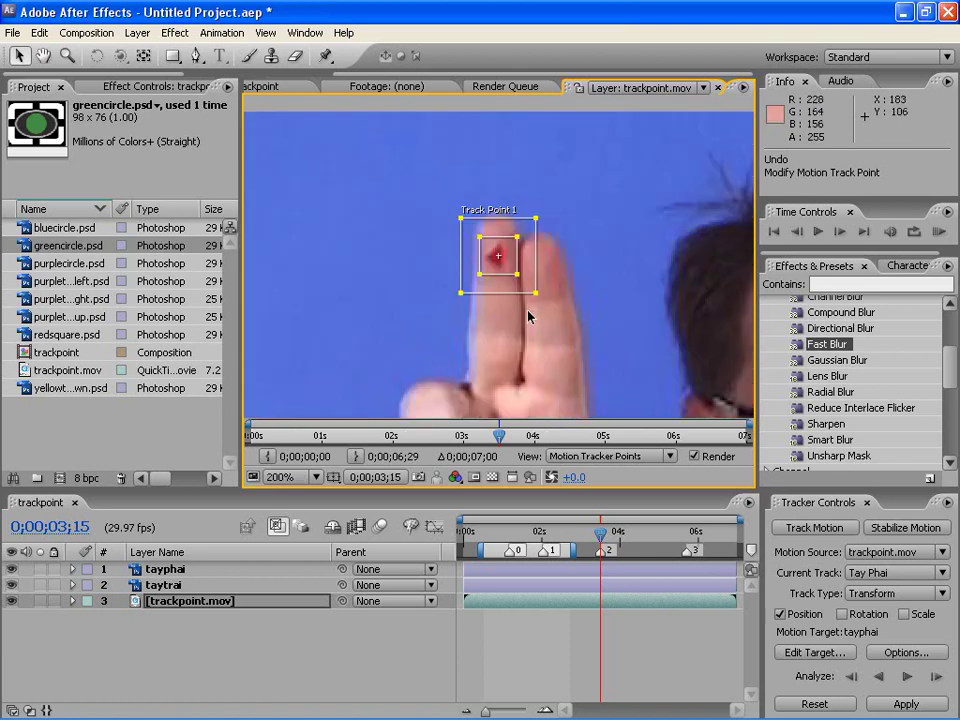
pyautogui.moveTo(536, 294)
pyautogui.mouseDown()
pyautogui.moveTo(542, 340)
pyautogui.moveTo(591, 367)
pyautogui.mouseUp()
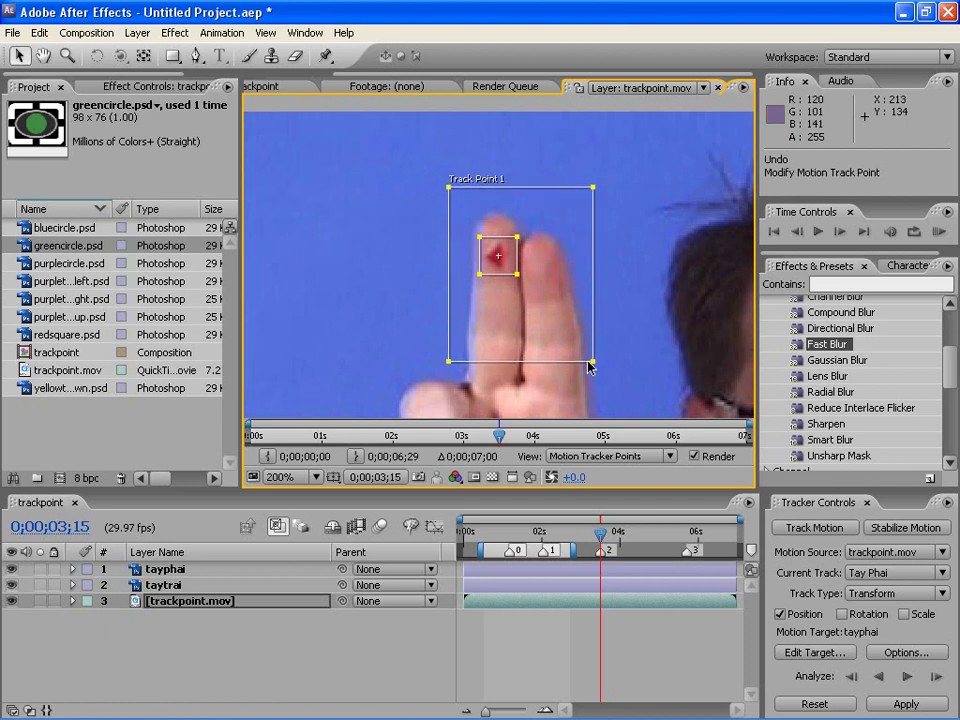
pyautogui.moveTo(595, 322); pyautogui.dragTo(602, 324)
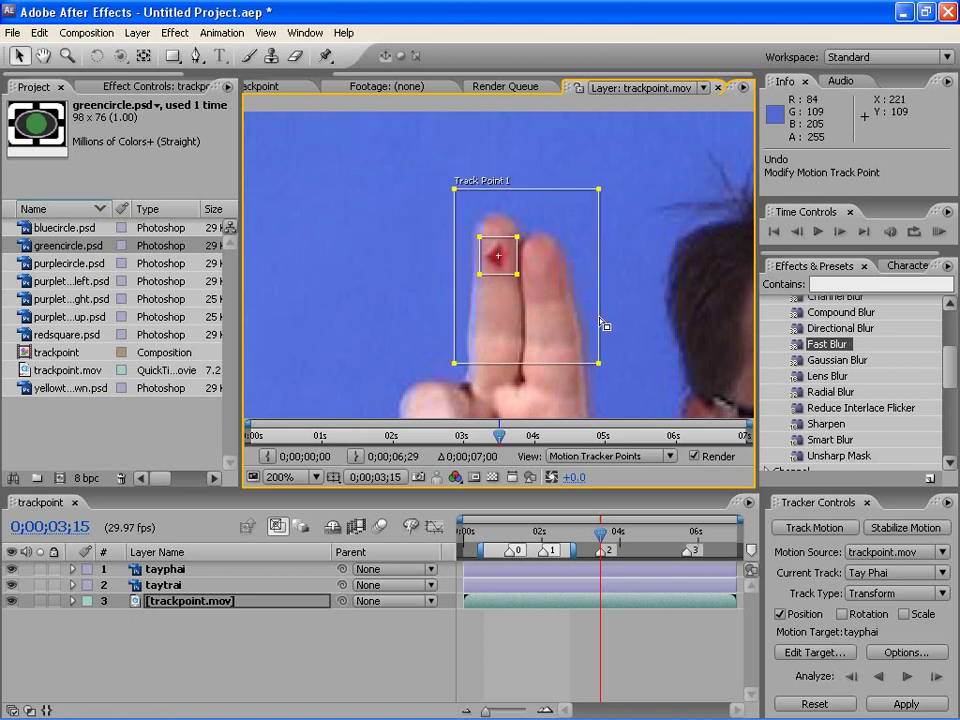
# Step: Return the footage view to Fit magnification and analyze the track forward
pyautogui.press(',')
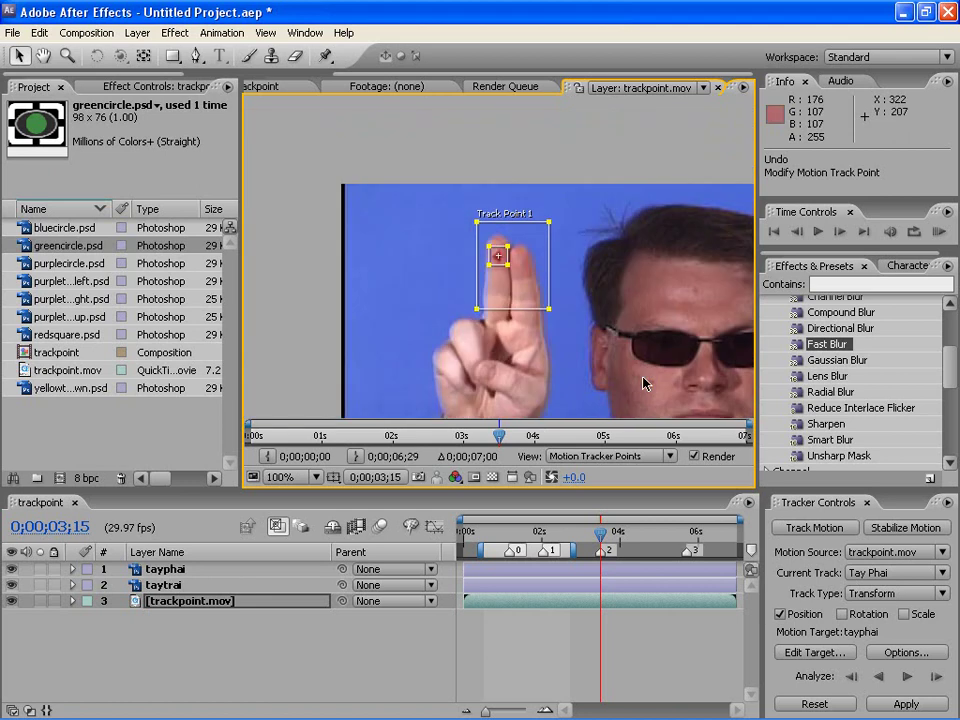
pyautogui.moveTo(656, 386); pyautogui.dragTo(617, 241)
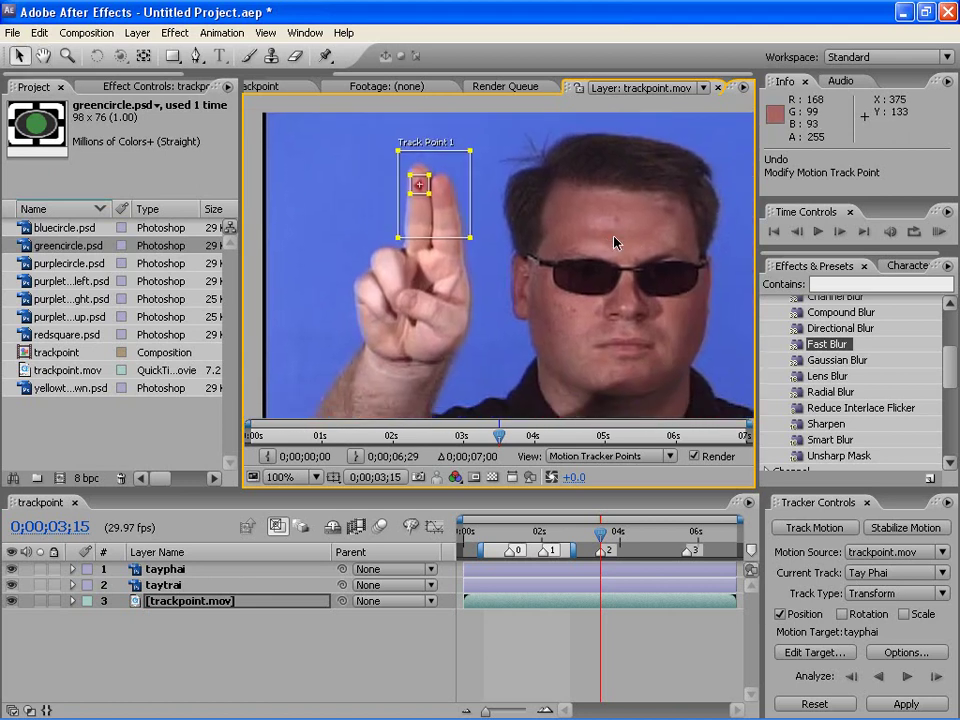
pyautogui.press(',')
pyautogui.click(289, 480)
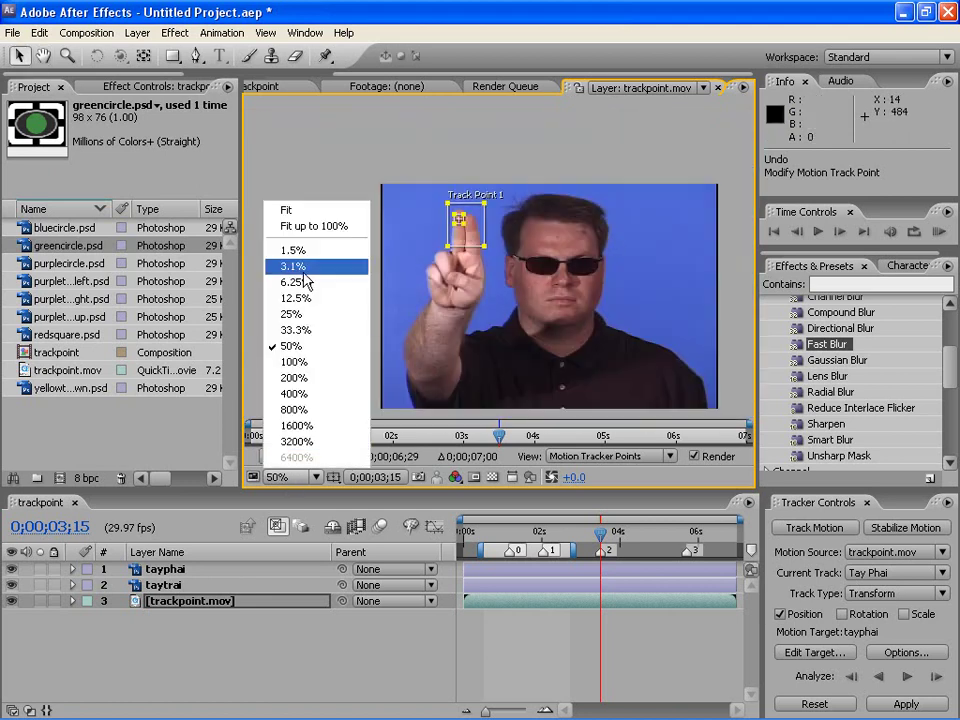
pyautogui.click(321, 209)
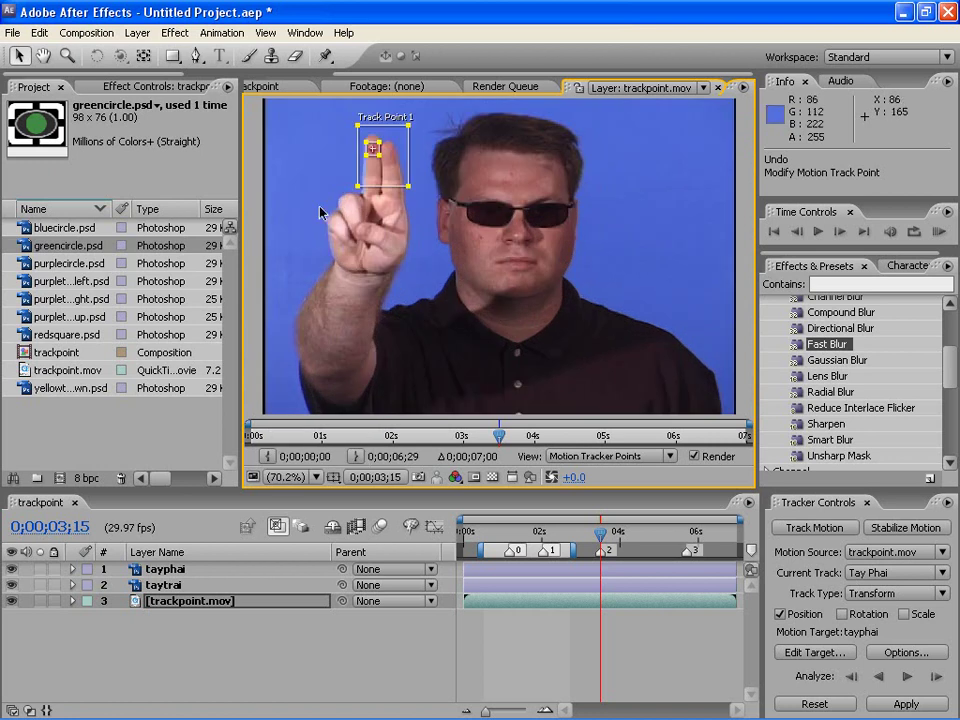
pyautogui.click(905, 677)
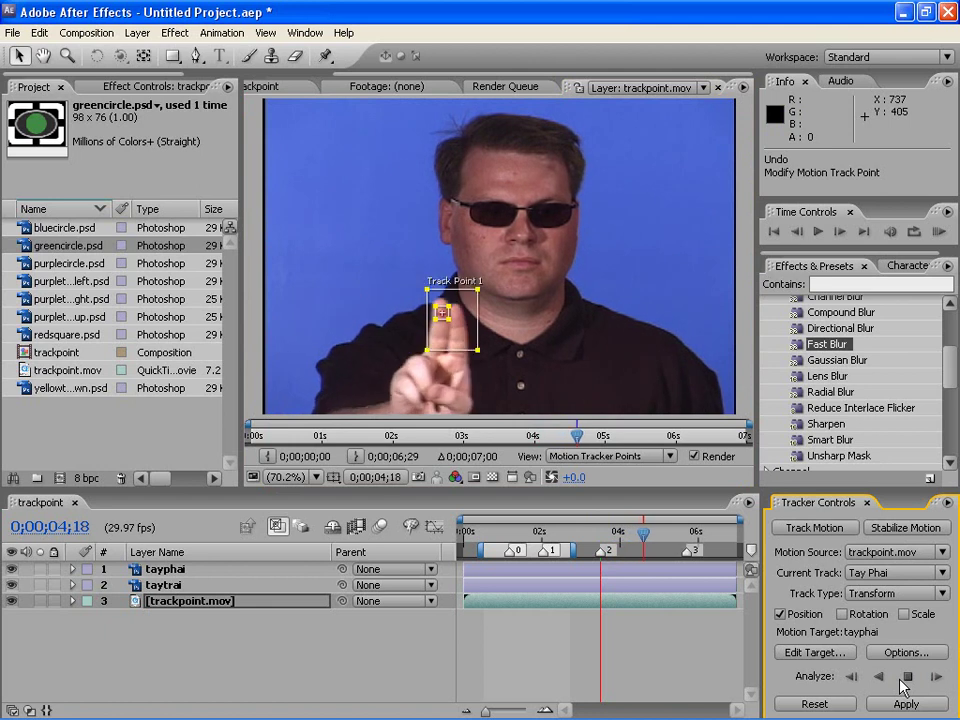
# Step: Stop the analysis and go back to frame 4;19, where tracking drifted
pyautogui.click(906, 679)
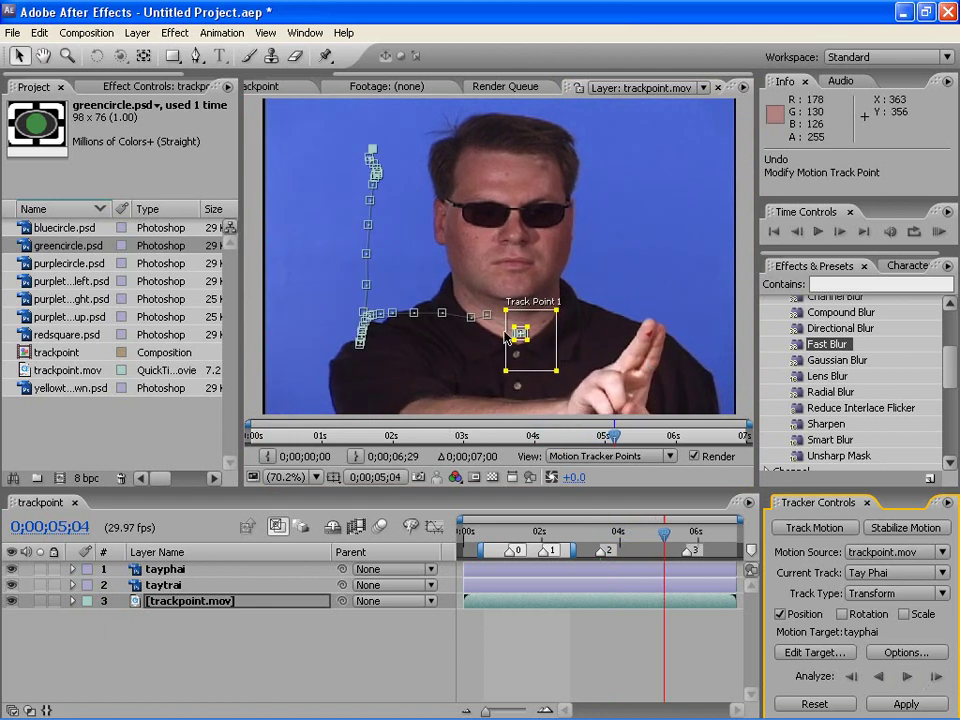
pyautogui.click(371, 148)
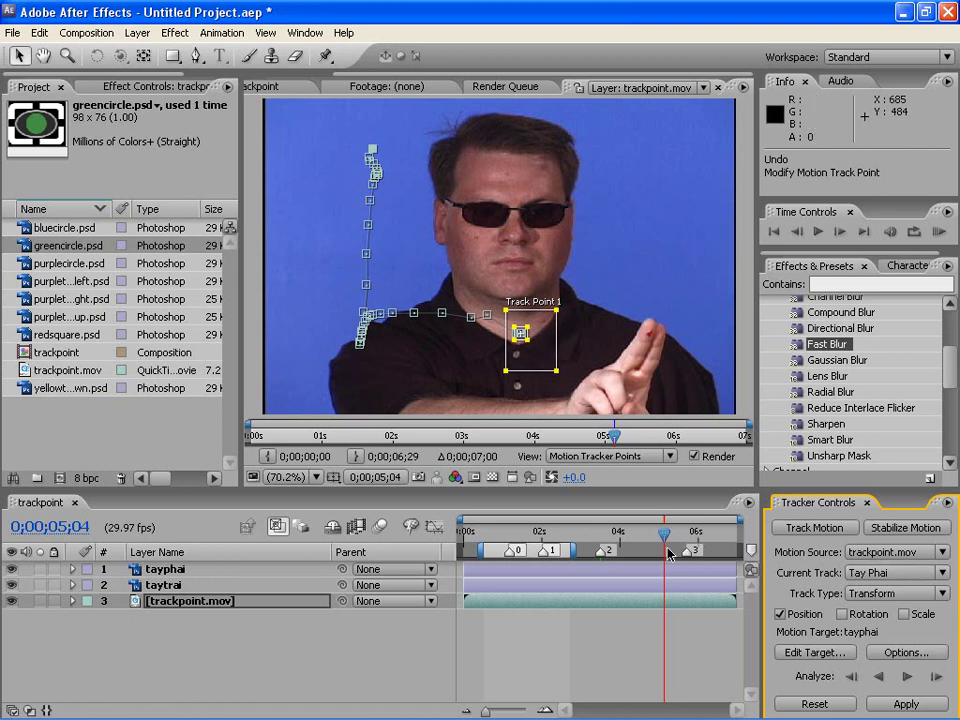
pyautogui.moveTo(665, 540); pyautogui.dragTo(645, 540)
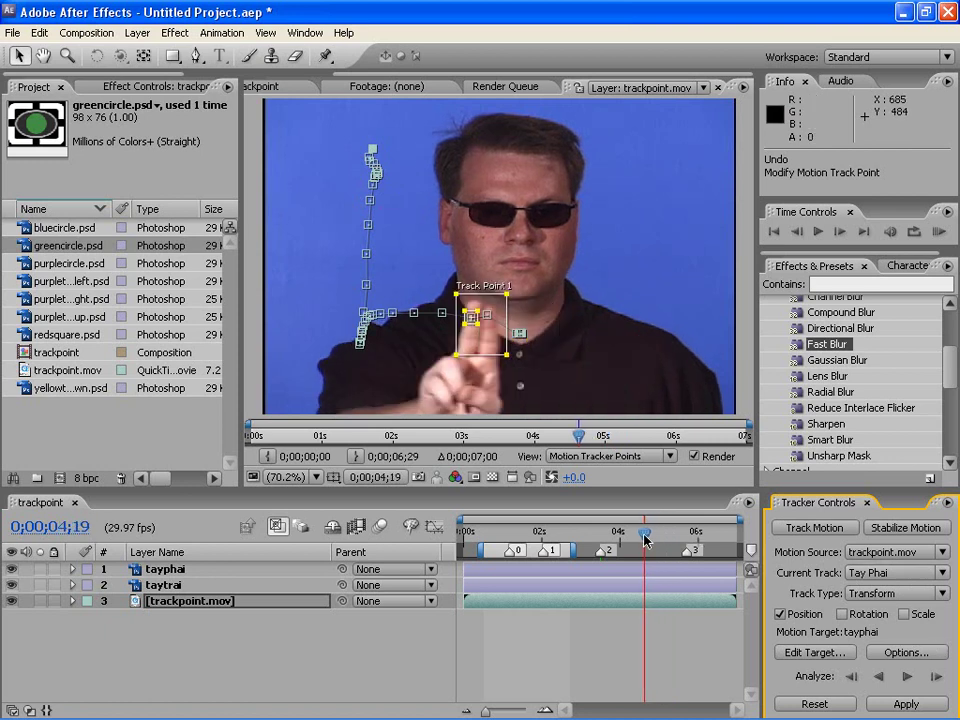
# Step: Track one frame at a time from 4;19, re-centring the point on the fingertip when it slips
pyautogui.click(935, 680)
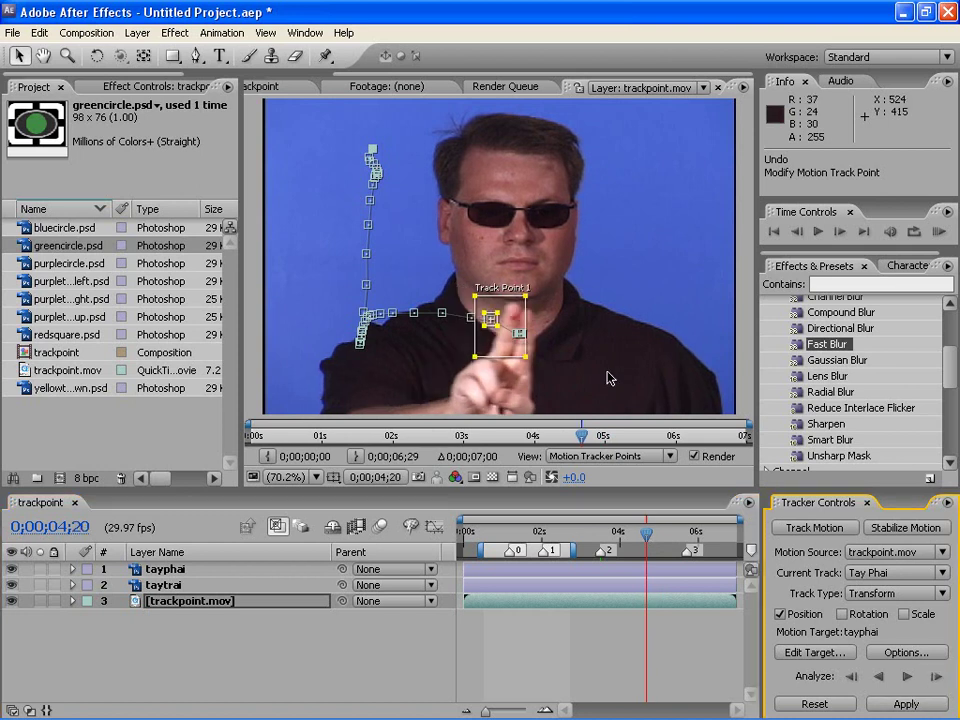
pyautogui.moveTo(503, 346)
pyautogui.mouseDown()
pyautogui.moveTo(563, 361)
pyautogui.moveTo(558, 355)
pyautogui.mouseUp()
pyautogui.click(937, 679)
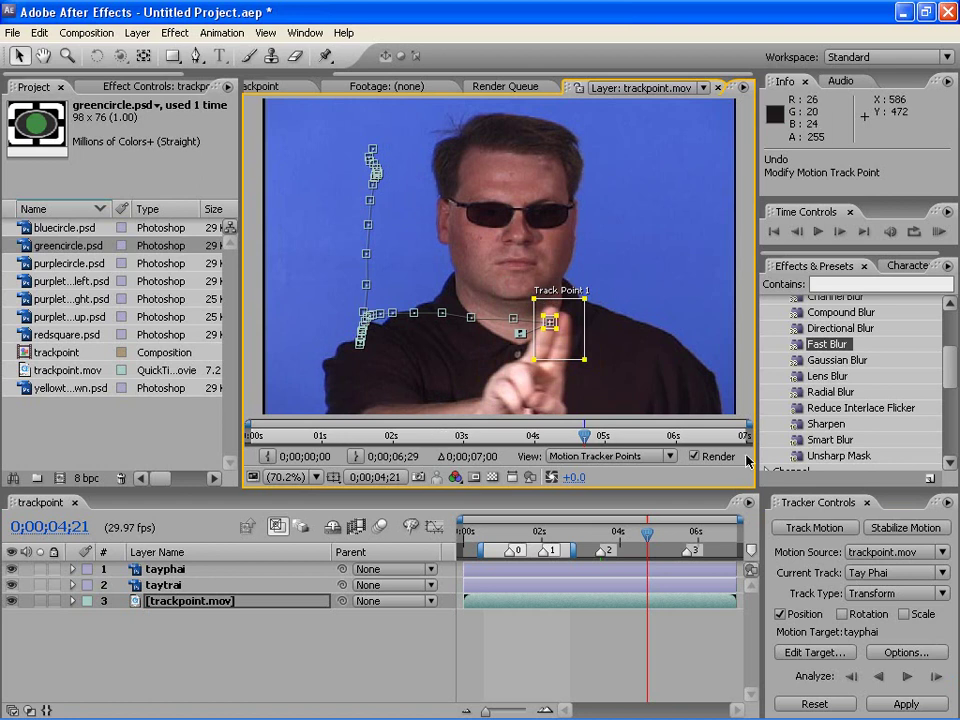
pyautogui.click(937, 679)
pyautogui.moveTo(606, 360); pyautogui.dragTo(600, 352)
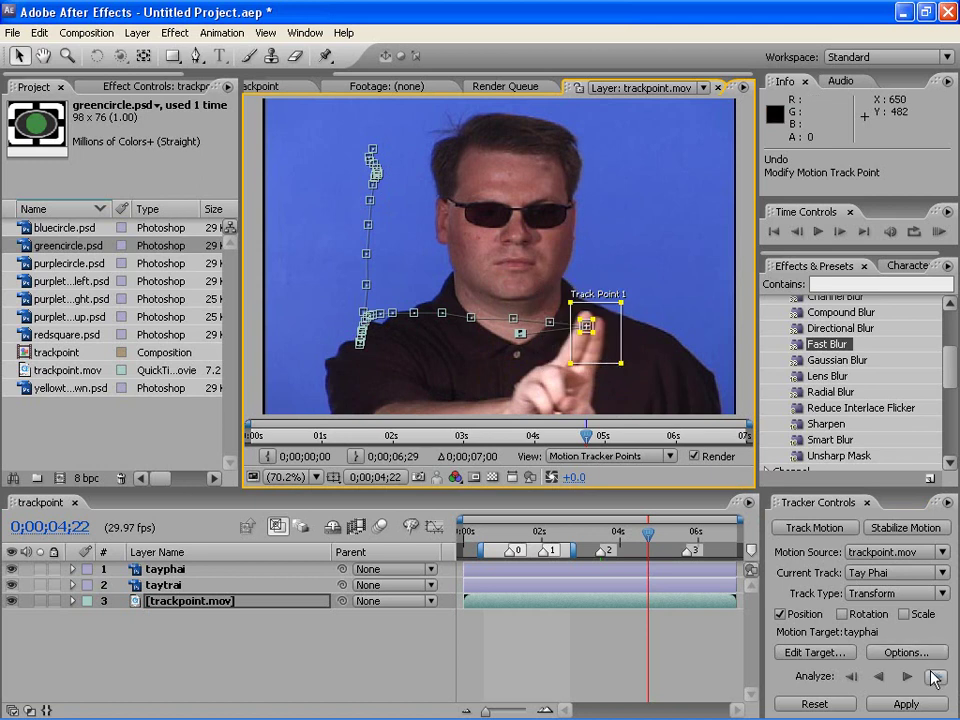
pyautogui.press('pagedown')
# Step: Advance the Tay Phai track frame by frame to 5;11, nudging the point back onto the fingertip
pyautogui.click(938, 678)
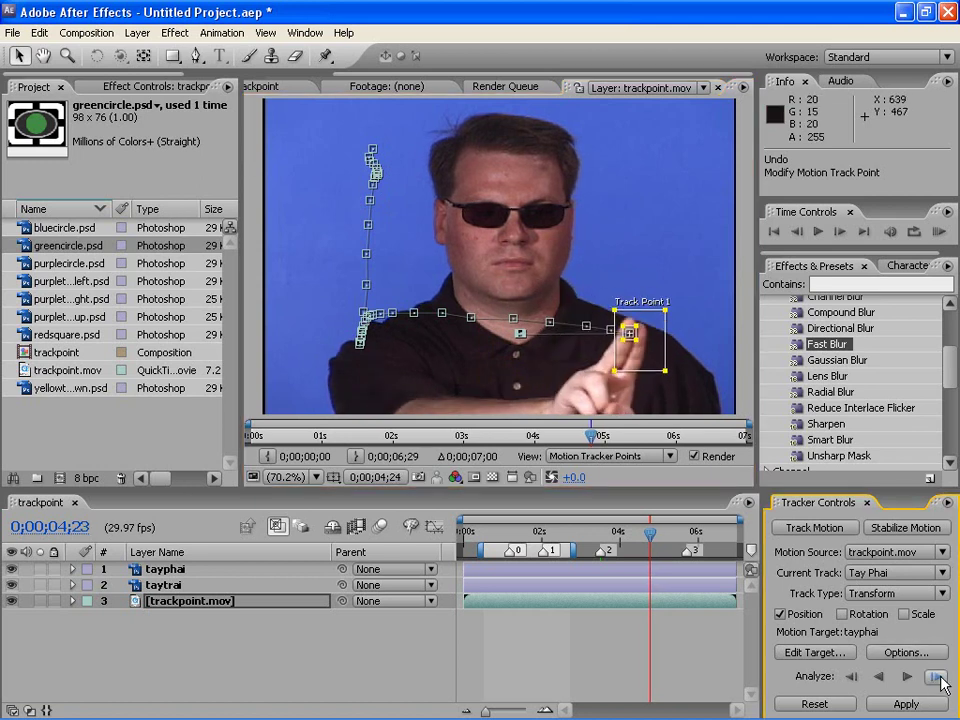
pyautogui.click(938, 678)
pyautogui.click(938, 678)
pyautogui.click(938, 678)
pyautogui.click(938, 678)
pyautogui.click(938, 678)
pyautogui.click(938, 678)
pyautogui.click(938, 678)
pyautogui.click(938, 678)
pyautogui.click(938, 678)
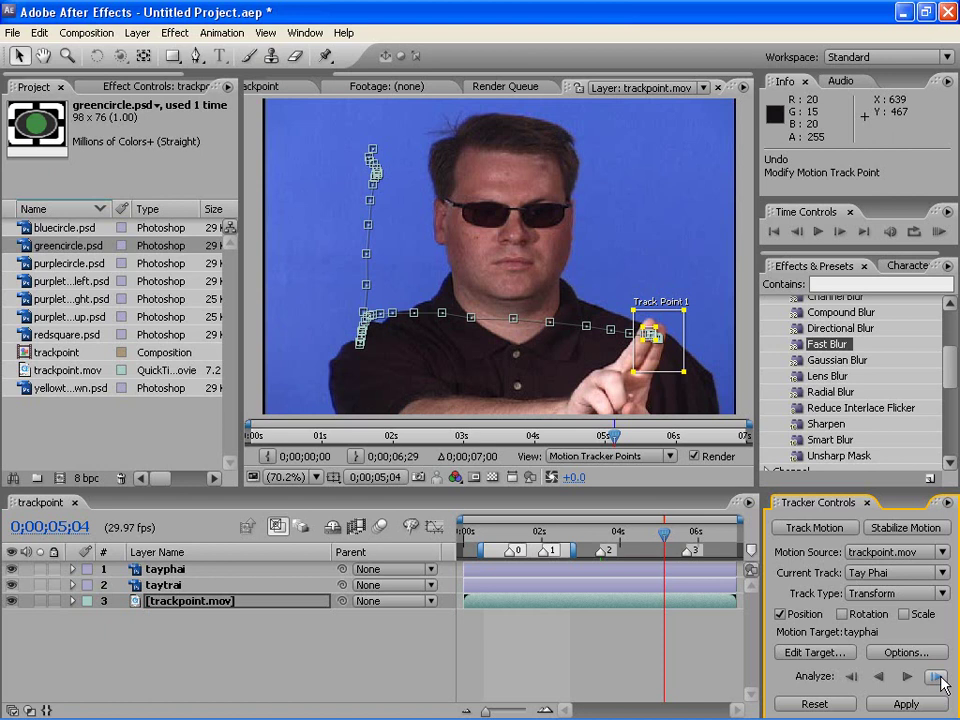
pyautogui.click(938, 678)
pyautogui.click(938, 678)
pyautogui.click(938, 678)
pyautogui.click(938, 678)
pyautogui.click(938, 678)
pyautogui.click(938, 678)
pyautogui.click(938, 678)
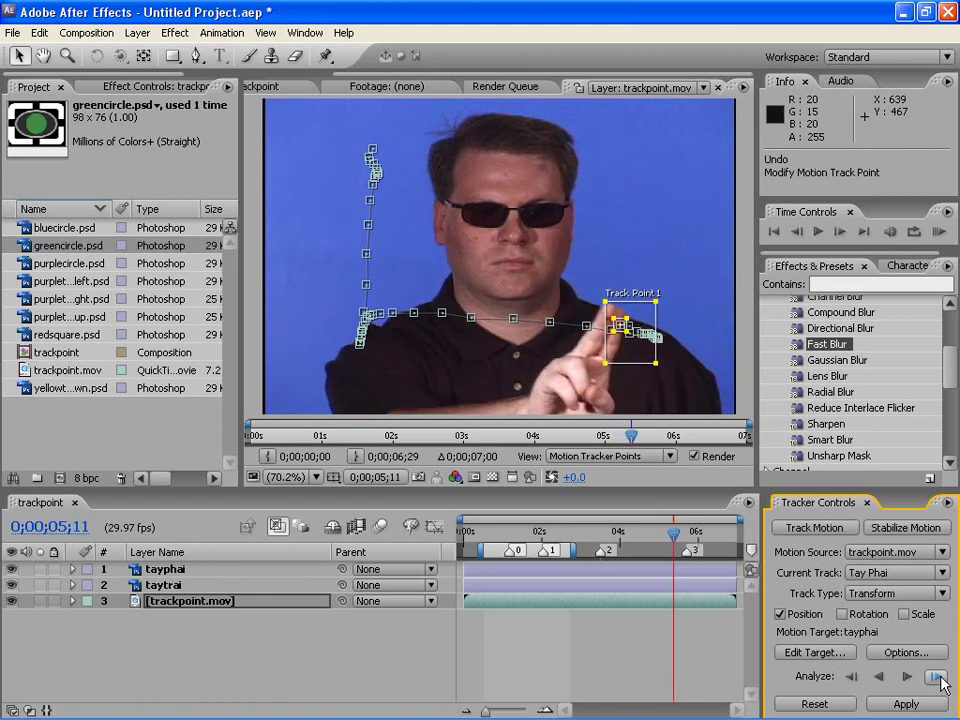
pyautogui.moveTo(638, 362); pyautogui.dragTo(626, 355)
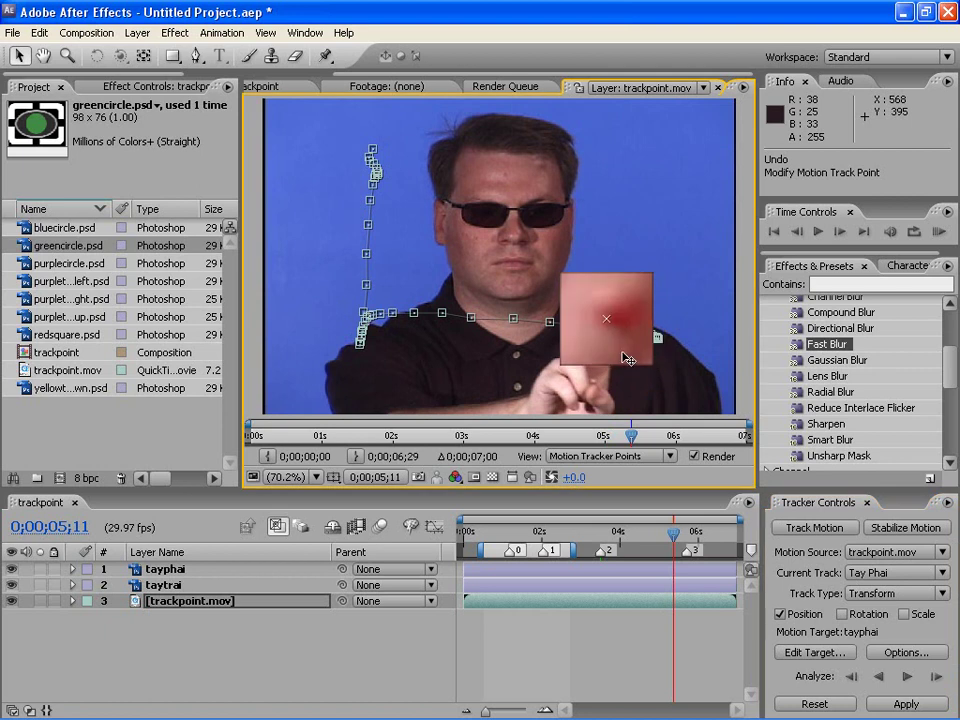
# Step: Track frame by frame as the hand sweeps left, re-placing the point on the fingertip each time
pyautogui.click(938, 678)
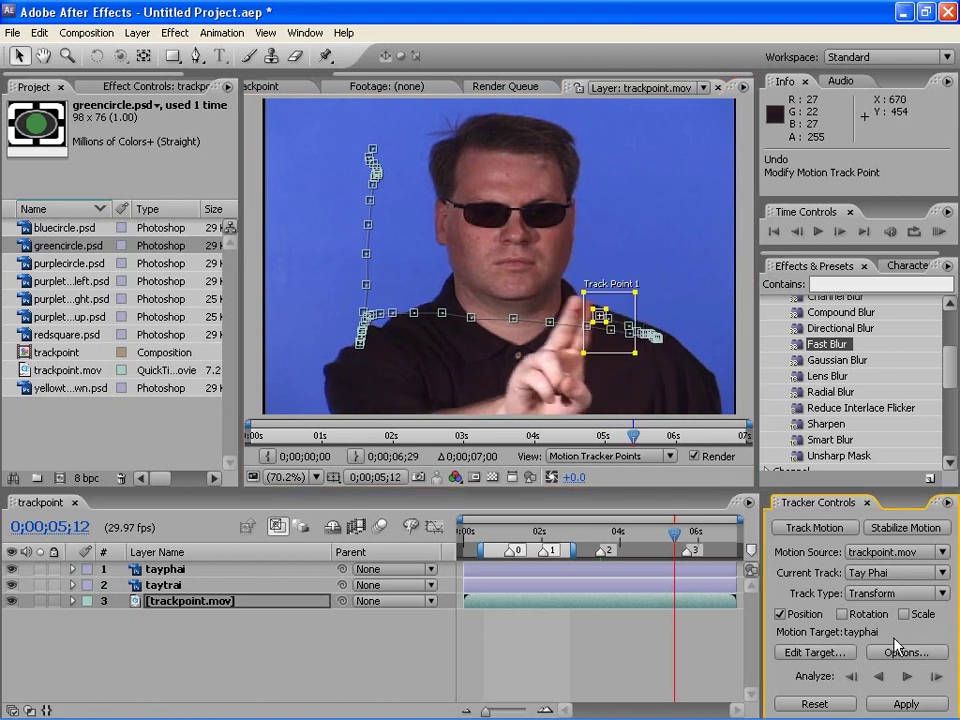
pyautogui.moveTo(598, 347); pyautogui.dragTo(557, 338)
pyautogui.click(936, 680)
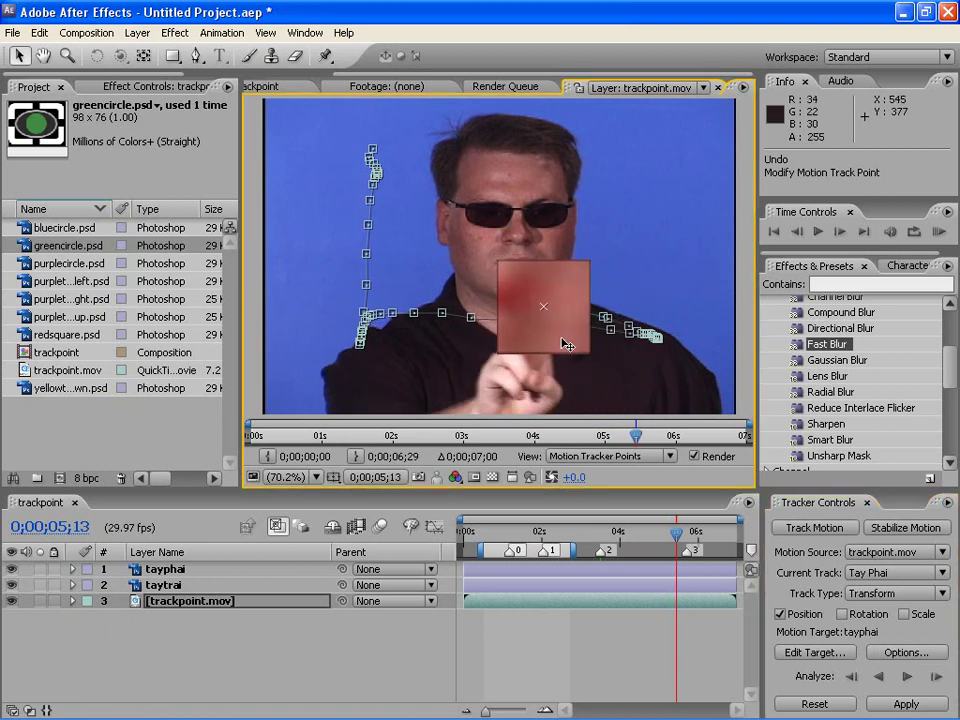
pyautogui.moveTo(557, 338); pyautogui.dragTo(498, 343)
pyautogui.click(936, 676)
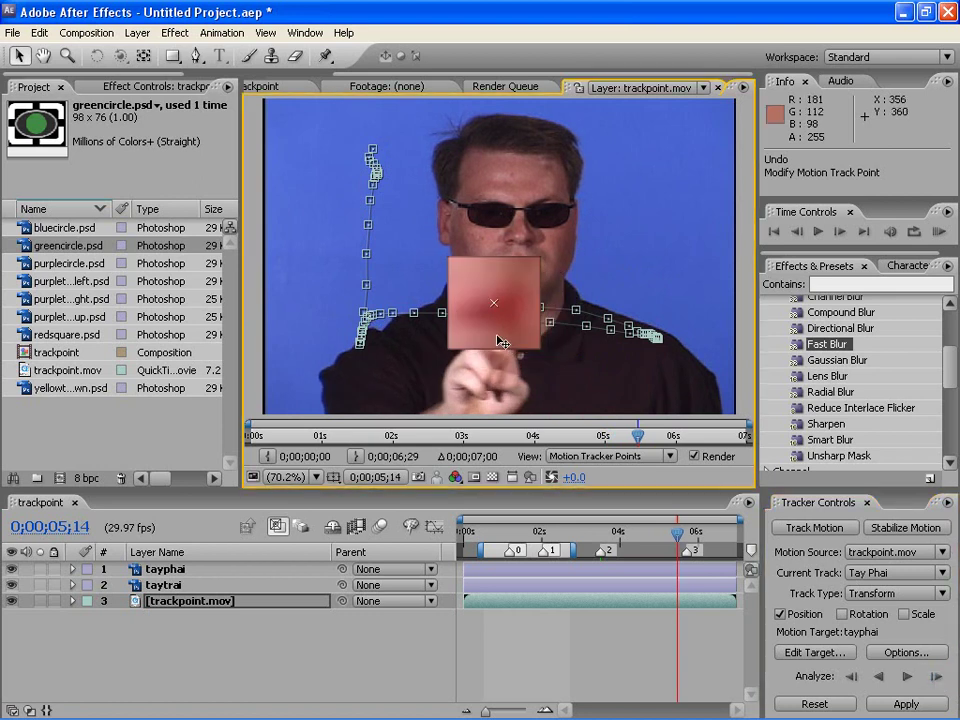
pyautogui.click(930, 678)
pyautogui.moveTo(543, 283)
pyautogui.mouseDown()
pyautogui.moveTo(476, 305)
pyautogui.moveTo(418, 354)
pyautogui.moveTo(390, 358)
pyautogui.moveTo(342, 330)
pyautogui.mouseUp()
pyautogui.click(936, 680)
# Step: Extend the track to 5;21, then scrub back to 5;17 and earlier to review the path
pyautogui.click(907, 677)
pyautogui.click(934, 678)
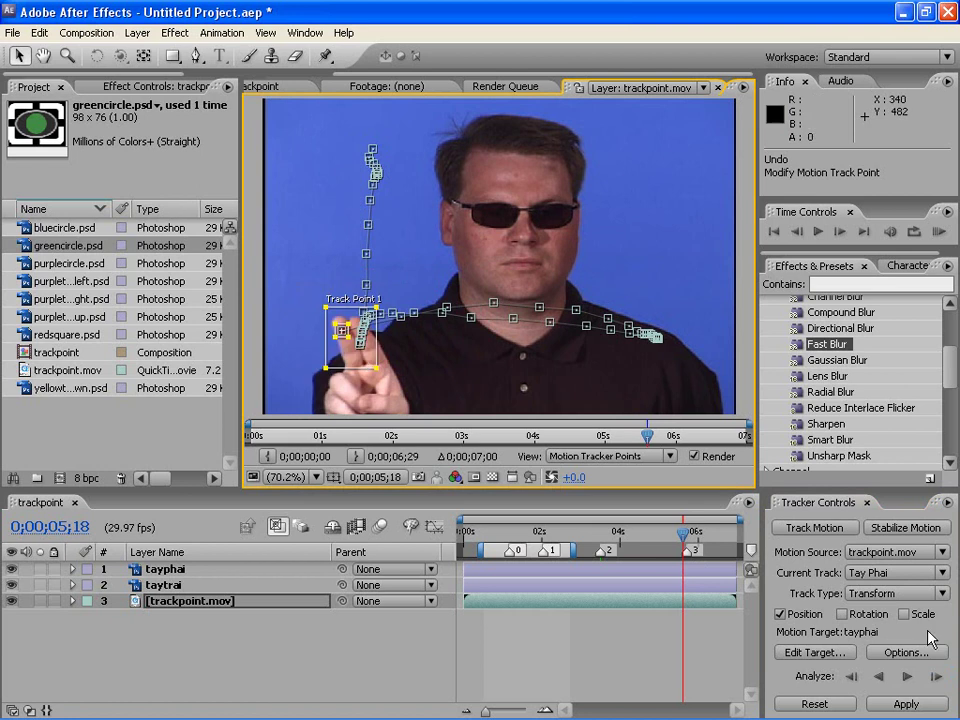
pyautogui.click(934, 678)
pyautogui.click(934, 678)
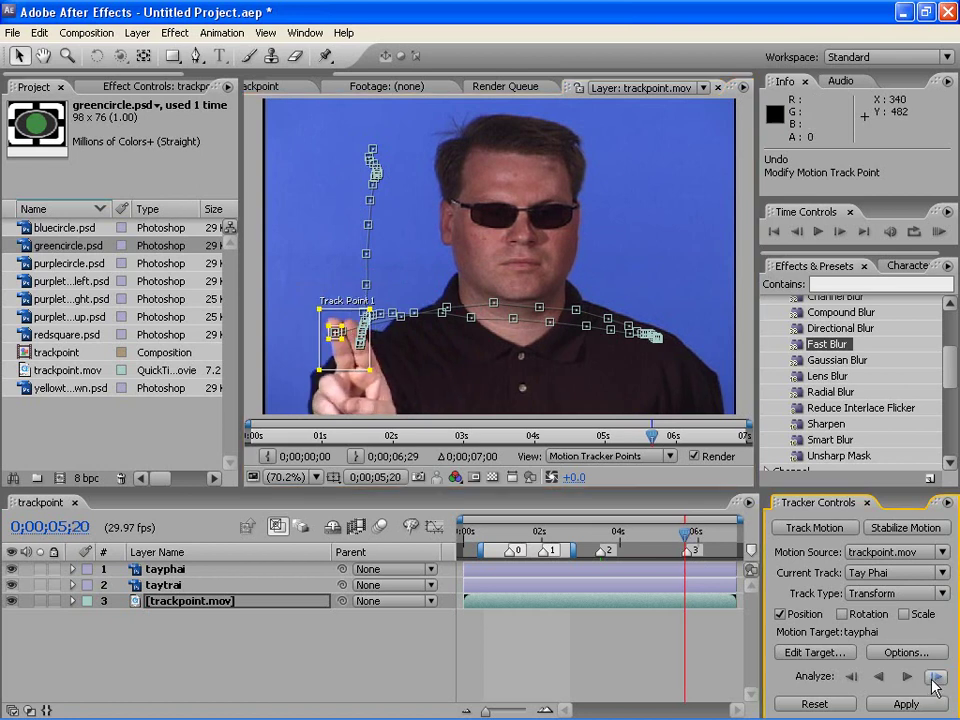
pyautogui.click(934, 678)
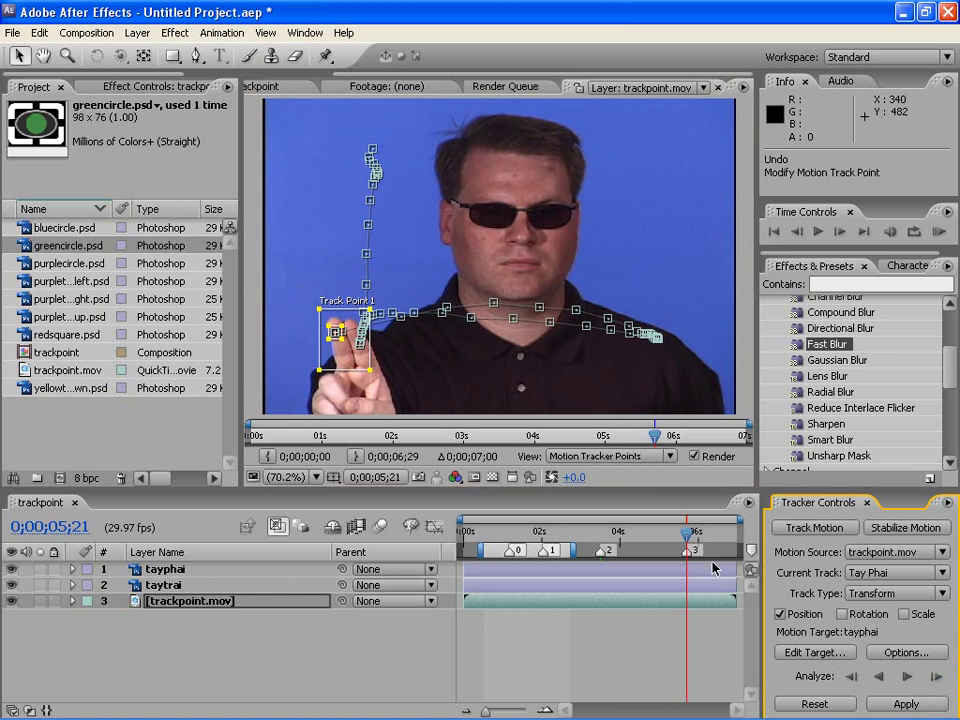
pyautogui.moveTo(686, 540); pyautogui.dragTo(682, 540)
pyautogui.moveTo(665, 540)
pyautogui.mouseDown()
pyautogui.moveTo(610, 540)
pyautogui.moveTo(641, 540)
pyautogui.mouseUp()
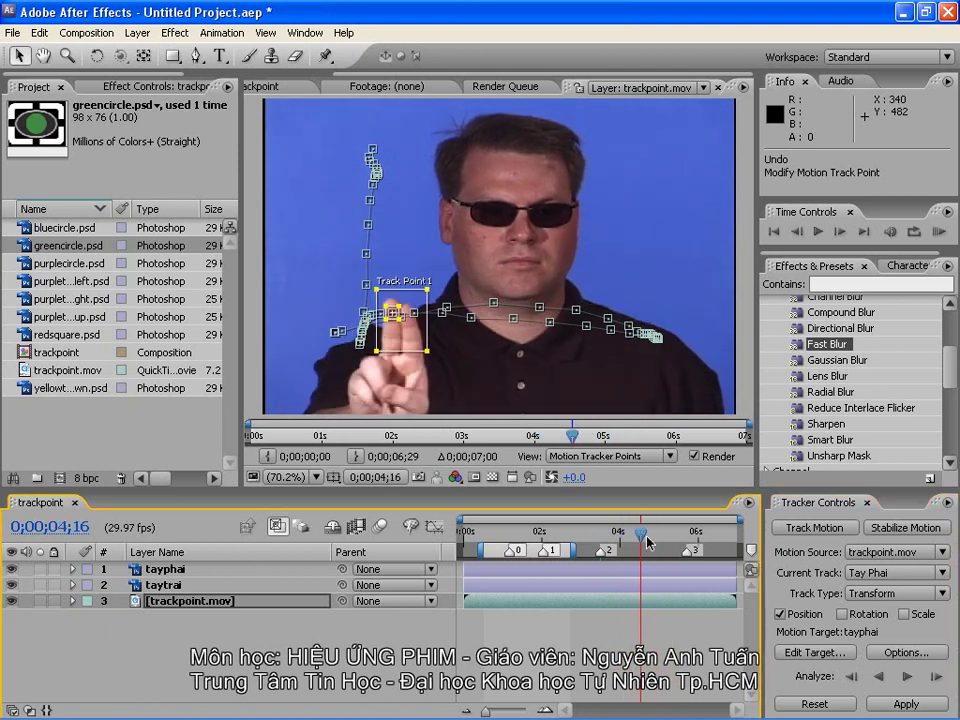
# Step: Apply the Tay Phai track to tayphai's Position in X and Y, and scrub to check the circle
pyautogui.click(906, 704)
pyautogui.click(455, 293)
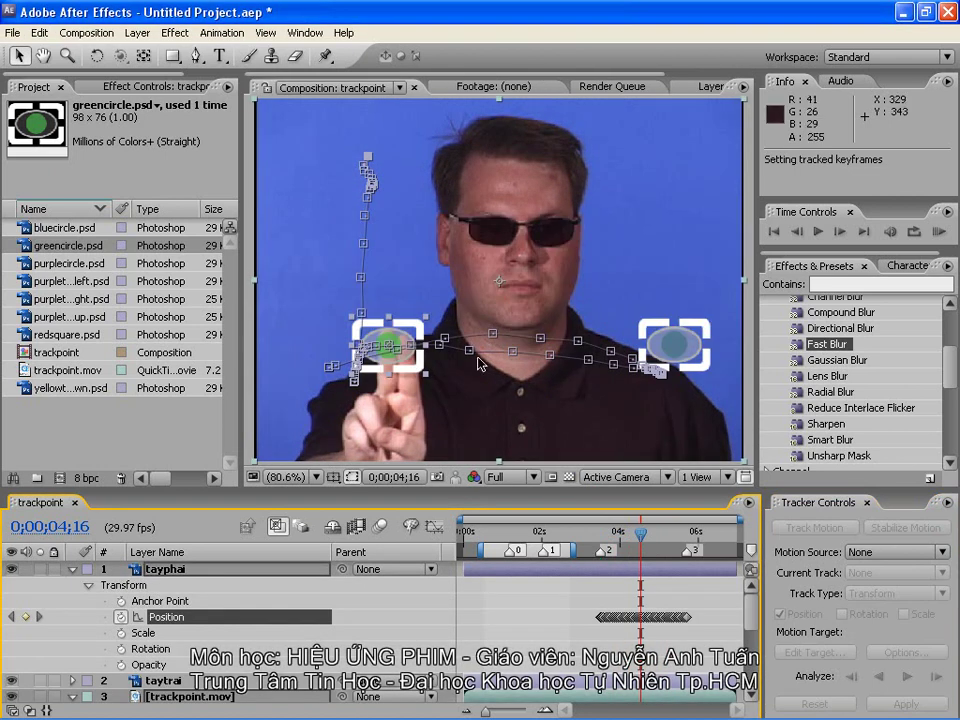
pyautogui.moveTo(641, 535)
pyautogui.mouseDown()
pyautogui.moveTo(595, 543)
pyautogui.moveTo(641, 547)
pyautogui.mouseUp()
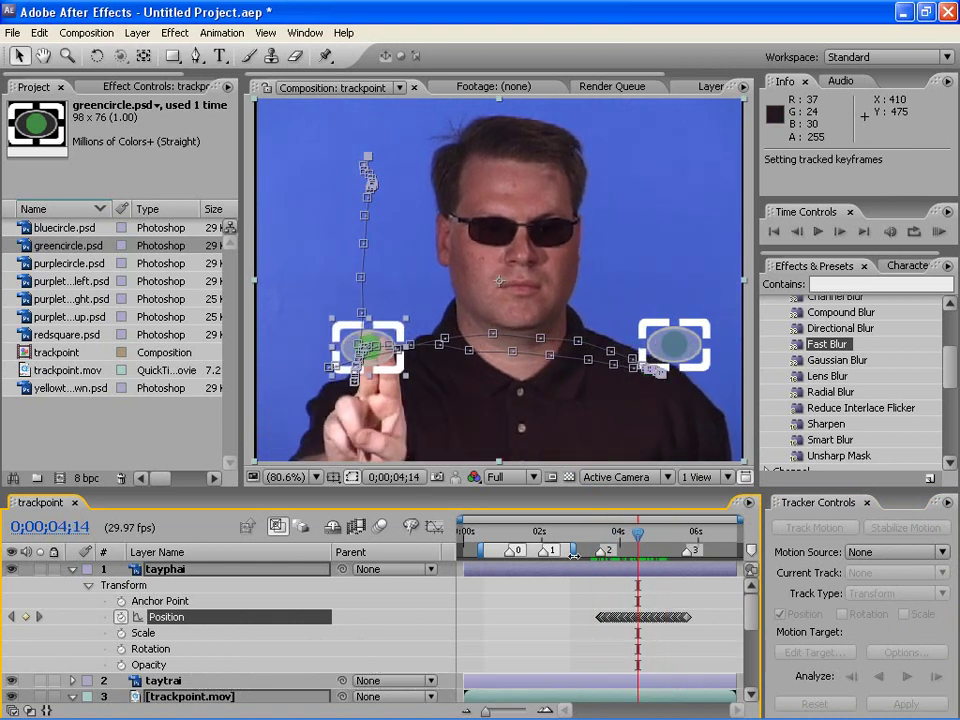
# Step: Set the work area from about 3 seconds to 6;02 and RAM-preview the green circle following the fingertip
pyautogui.moveTo(533, 549); pyautogui.dragTo(740, 549)
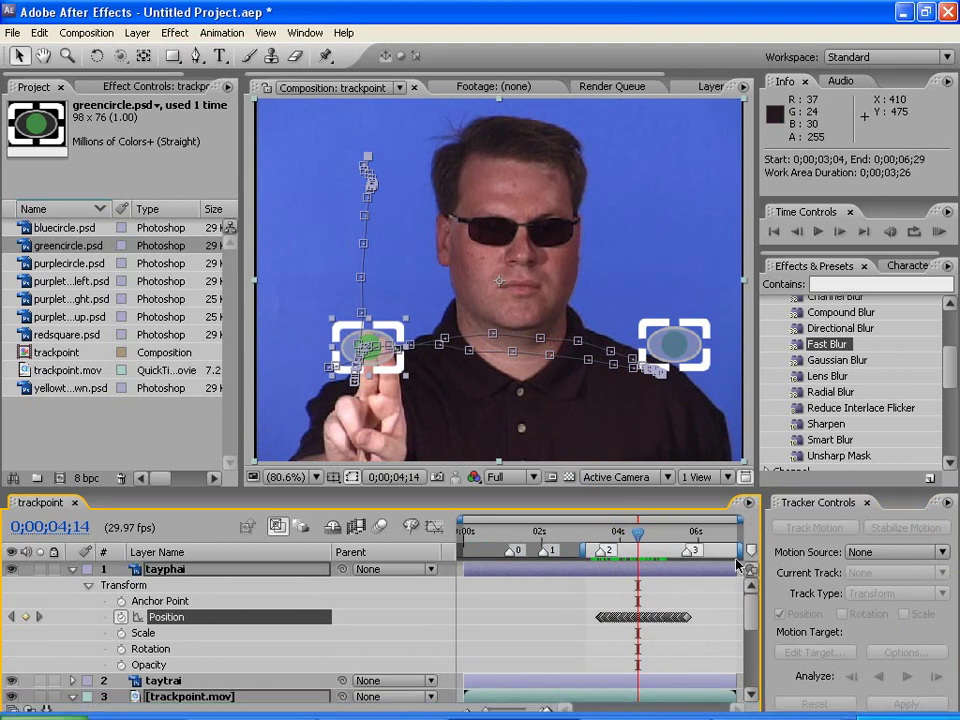
pyautogui.moveTo(740, 549); pyautogui.dragTo(705, 558)
pyautogui.click(938, 230)
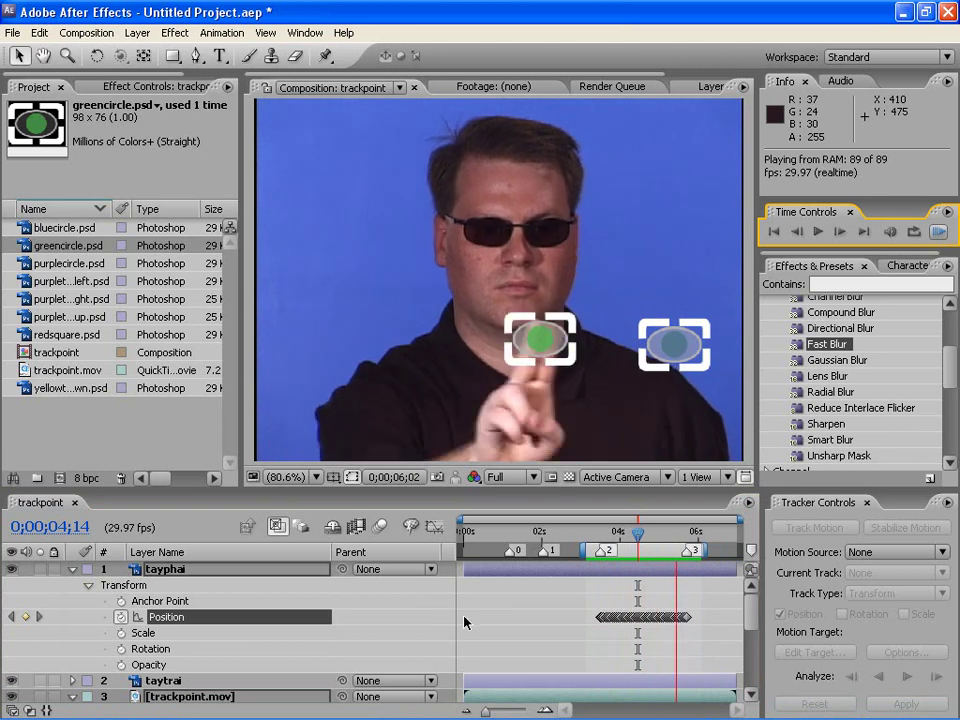
pyautogui.click(327, 602)
pyautogui.click(72, 569)
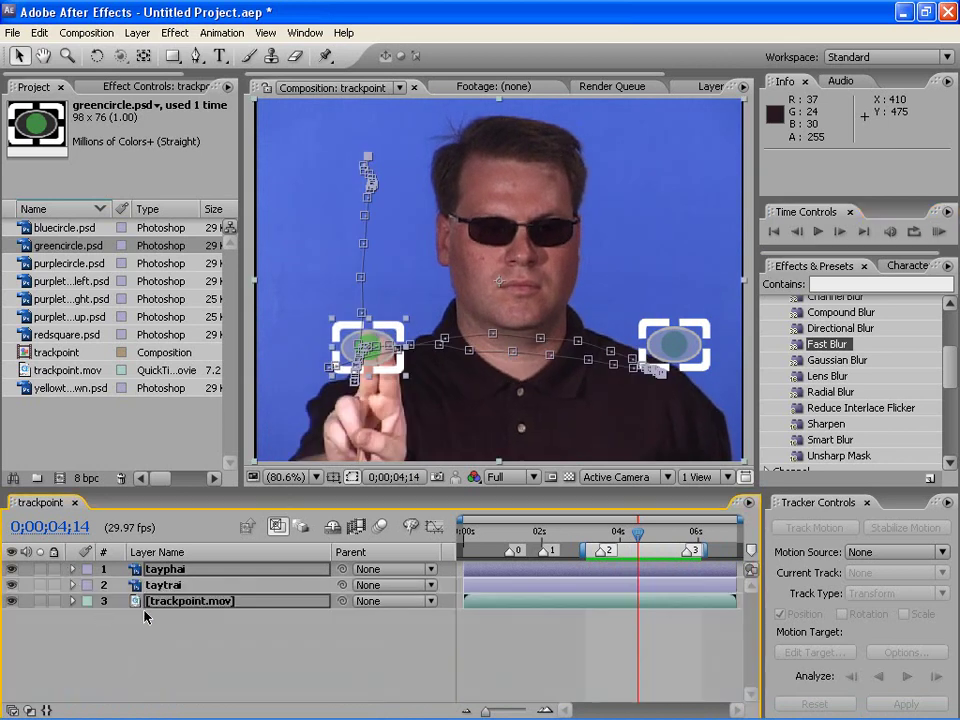
# Step: At frame 0, add purplecircle, purpletriangleleft, purpletriangleright, purpletriangleup and redsquare PSDs beside the presenter
pyautogui.click(66, 265)
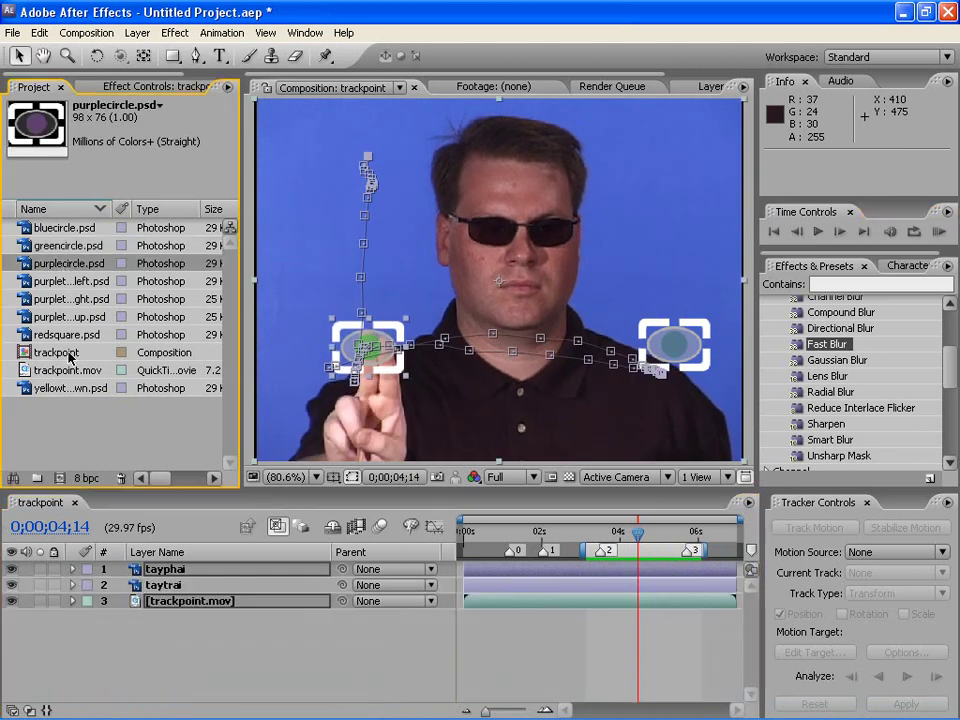
pyautogui.hotkey('ctrl', 'shift', 'a')
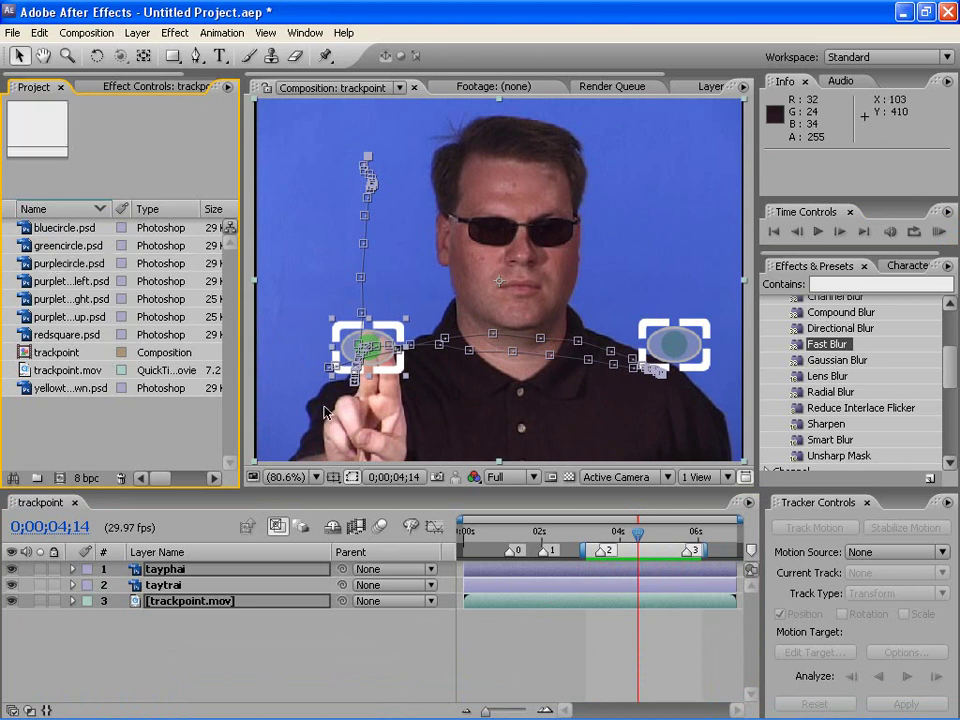
pyautogui.press('Home')
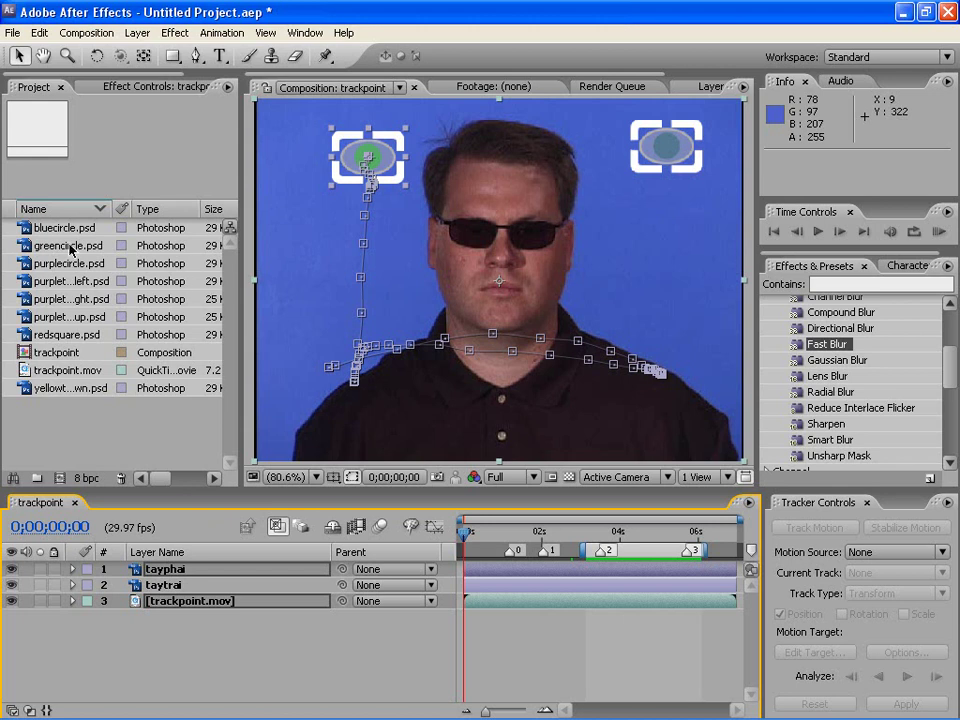
pyautogui.moveTo(66, 264); pyautogui.dragTo(368, 220)
pyautogui.moveTo(48, 281); pyautogui.dragTo(368, 279)
pyautogui.moveTo(59, 307); pyautogui.dragTo(669, 212)
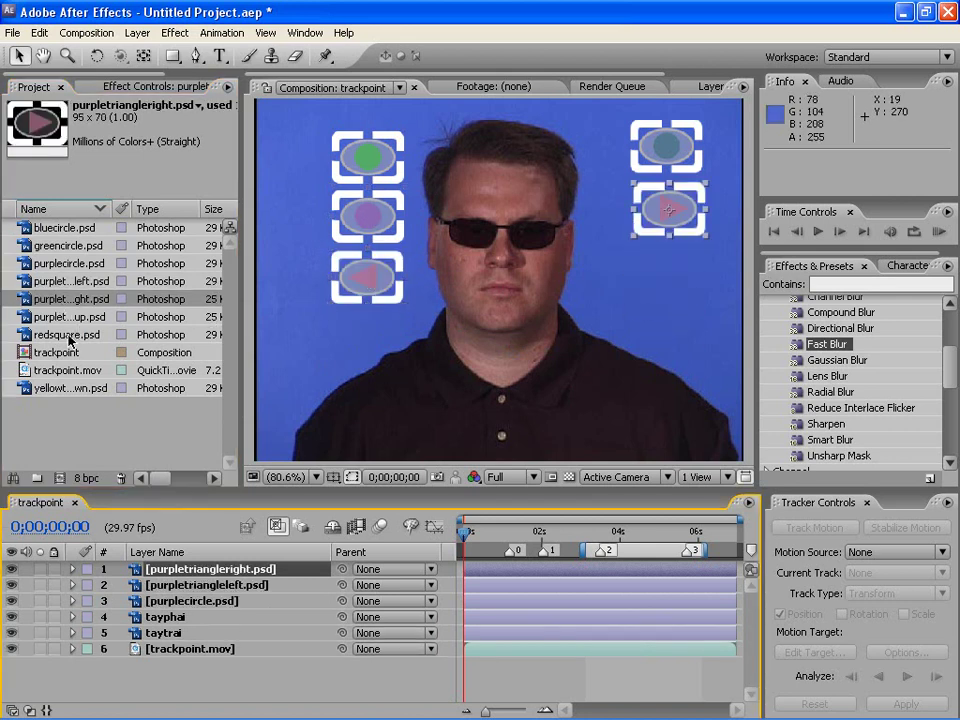
pyautogui.moveTo(66, 317); pyautogui.dragTo(673, 278)
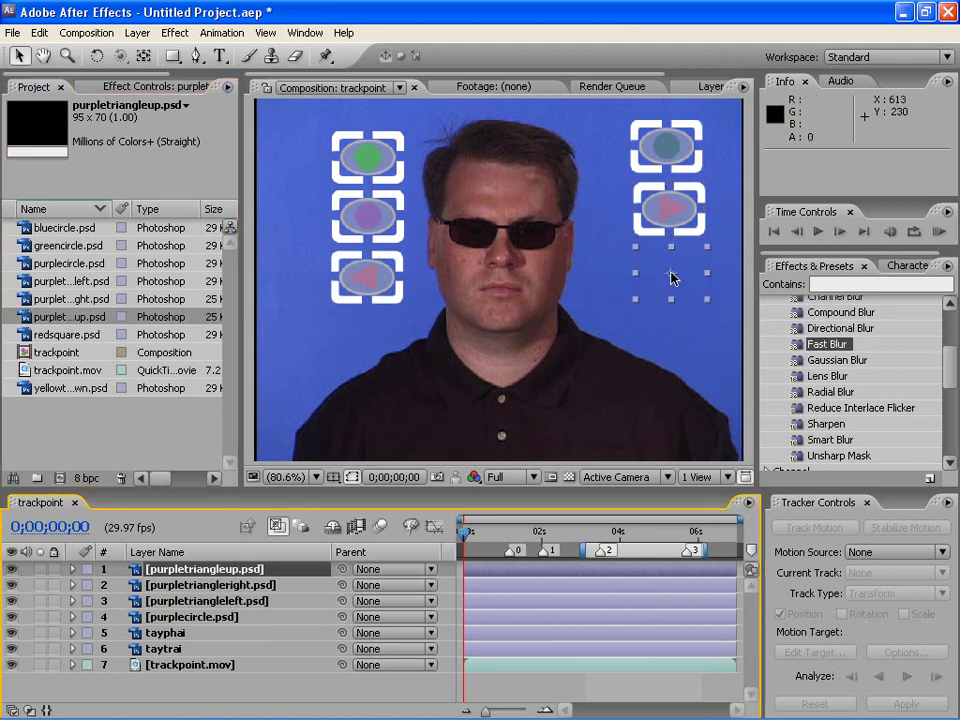
pyautogui.moveTo(62, 334); pyautogui.dragTo(676, 340)
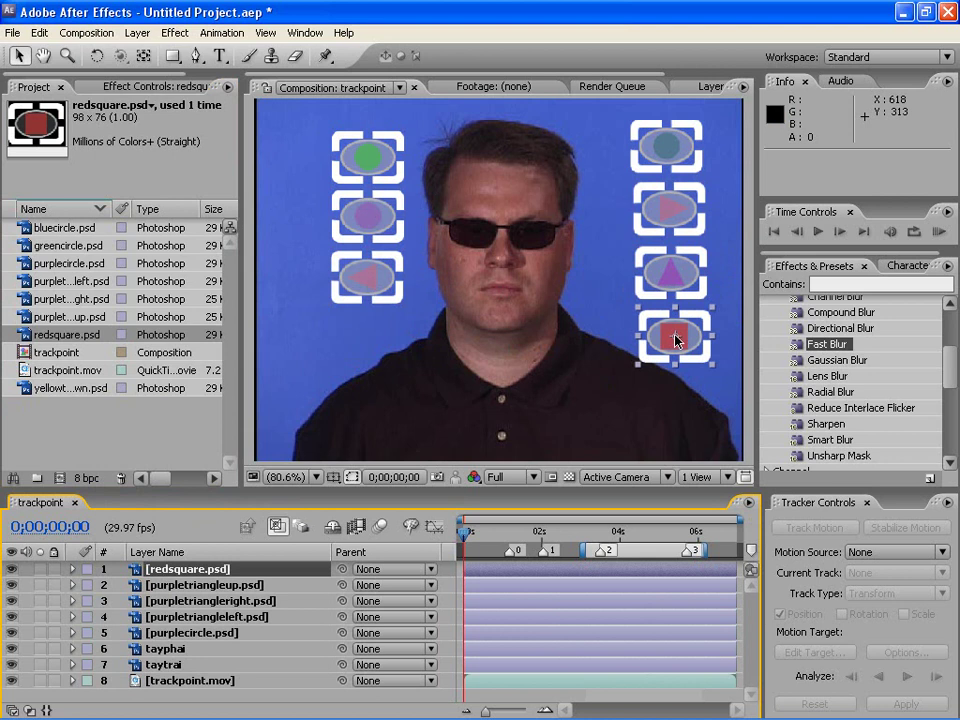
# Step: Scrub through the footage, delete the redsquare layer, and check the button layout again
pyautogui.moveTo(474, 539); pyautogui.dragTo(455, 529)
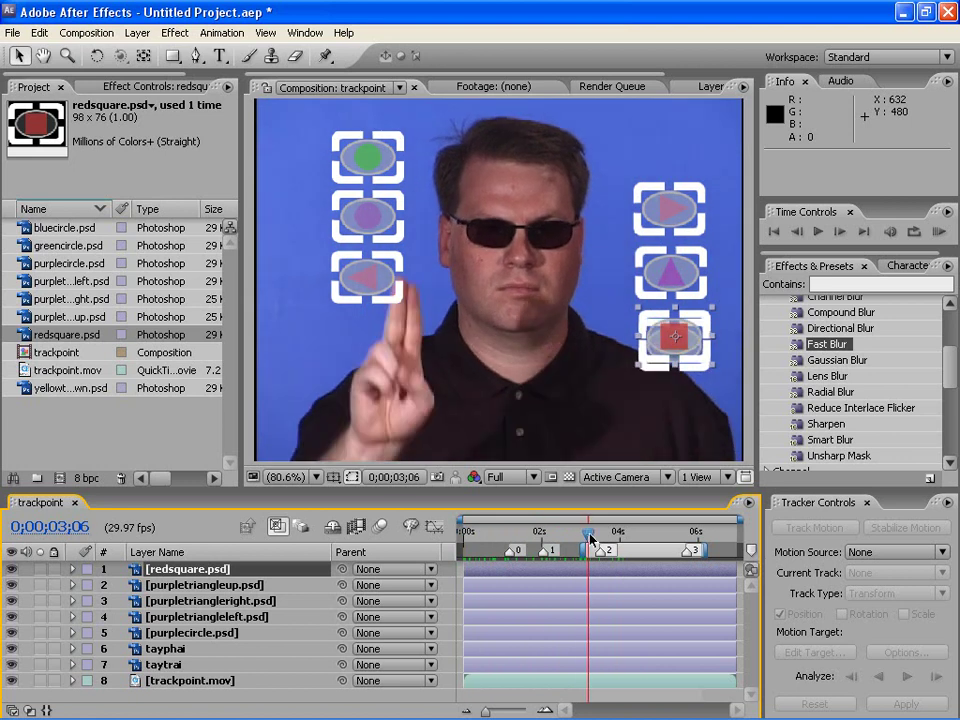
pyautogui.press('Delete')
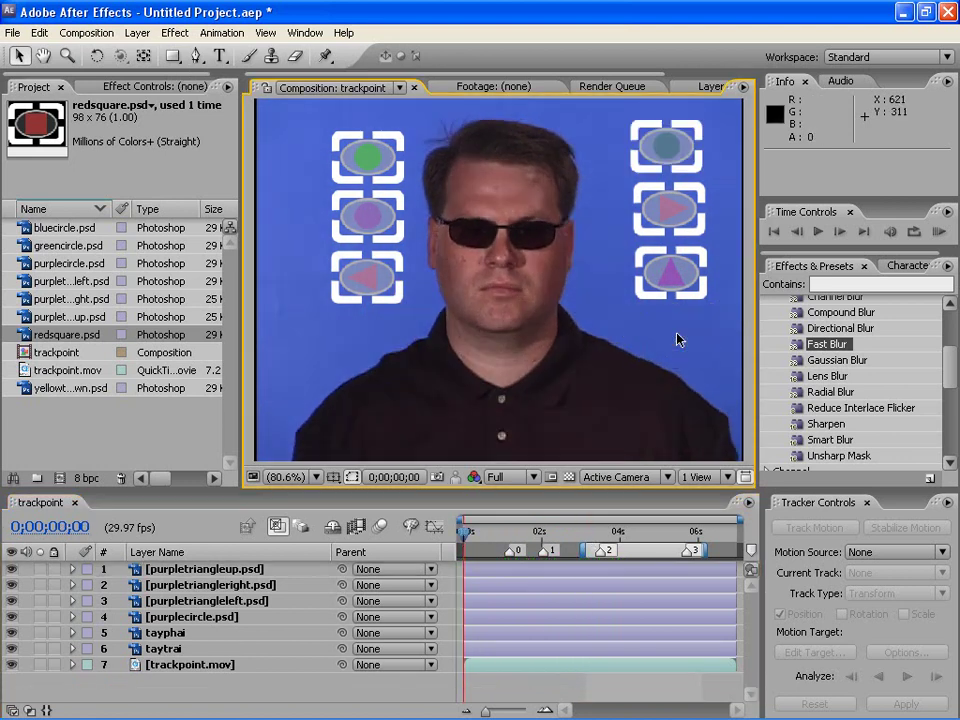
pyautogui.moveTo(468, 536)
pyautogui.mouseDown()
pyautogui.moveTo(500, 533)
pyautogui.moveTo(434, 515)
pyautogui.mouseUp()
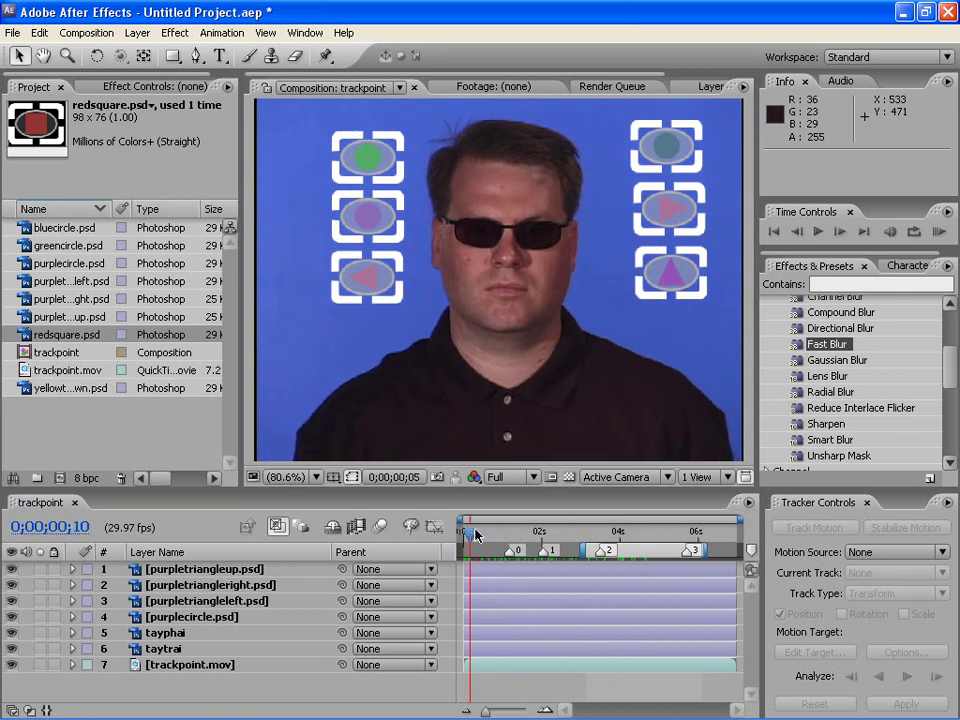
# Step: Show only purpletriangleup.psd's Position property and select it
pyautogui.click(483, 569)
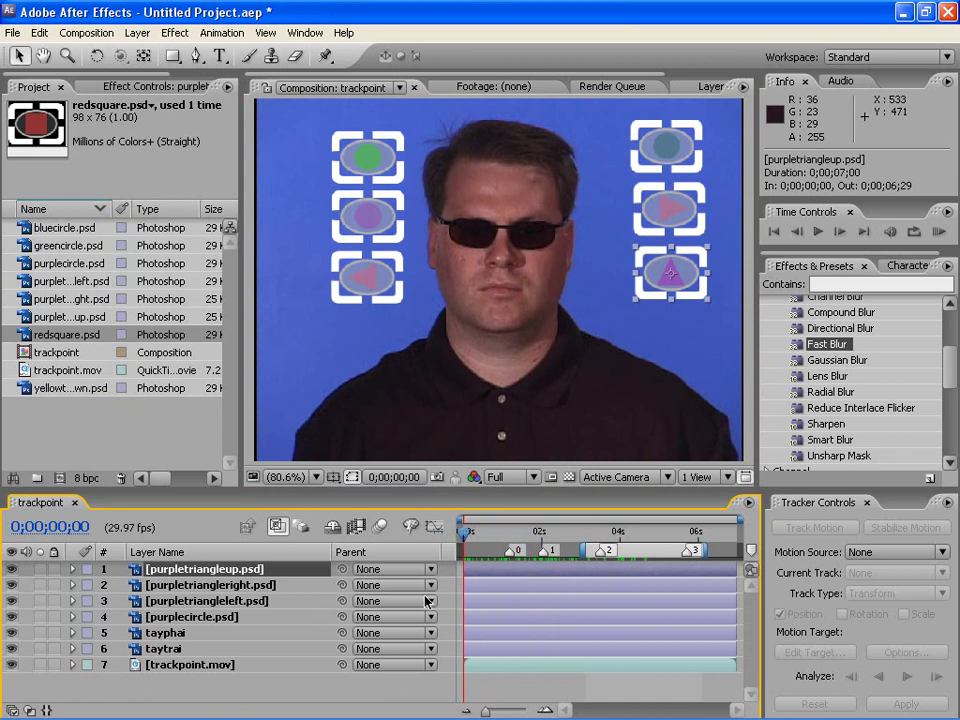
pyautogui.press('p')
pyautogui.click(148, 588)
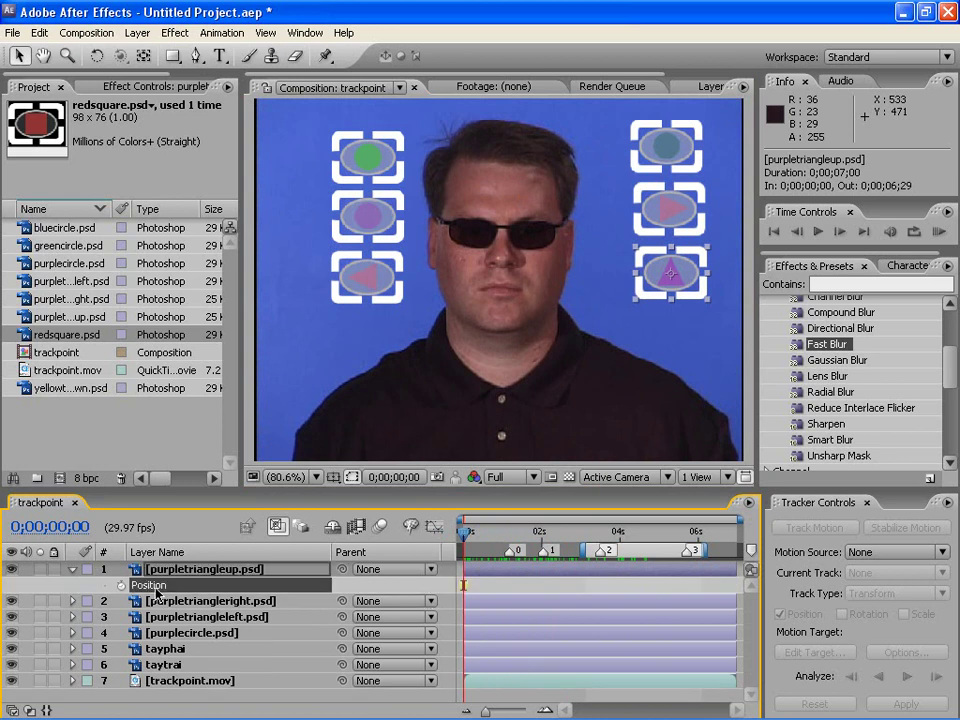
# Step: Add a wiggle(15, 5) expression to purpletriangleup's Position via Animation > Add Expression
pyautogui.click(220, 33)
pyautogui.click(262, 328)
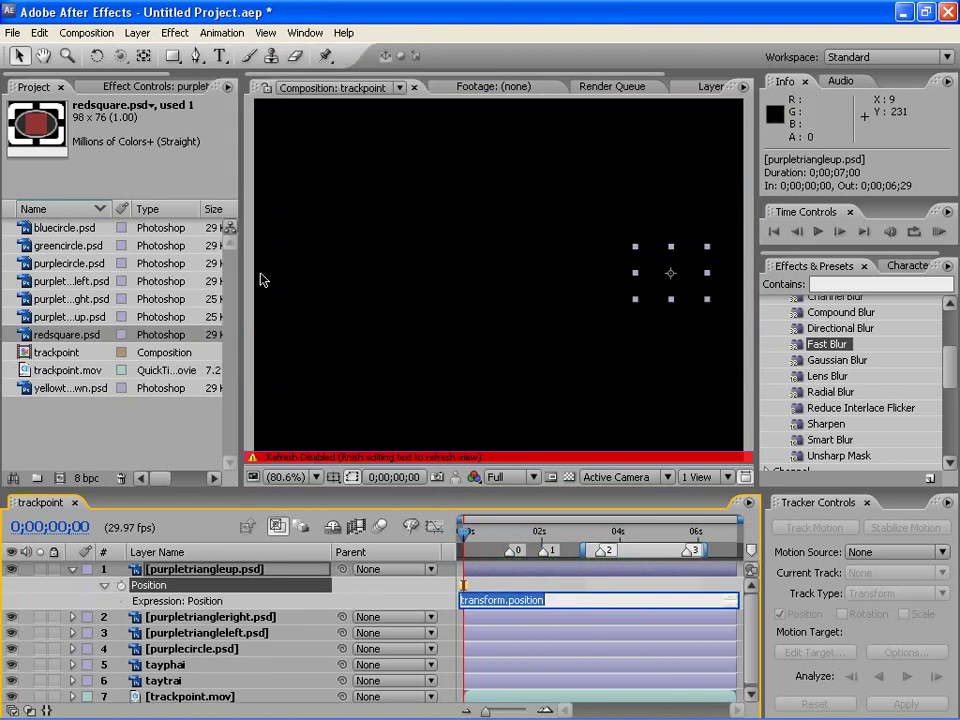
pyautogui.write('wiggle(15, 5')
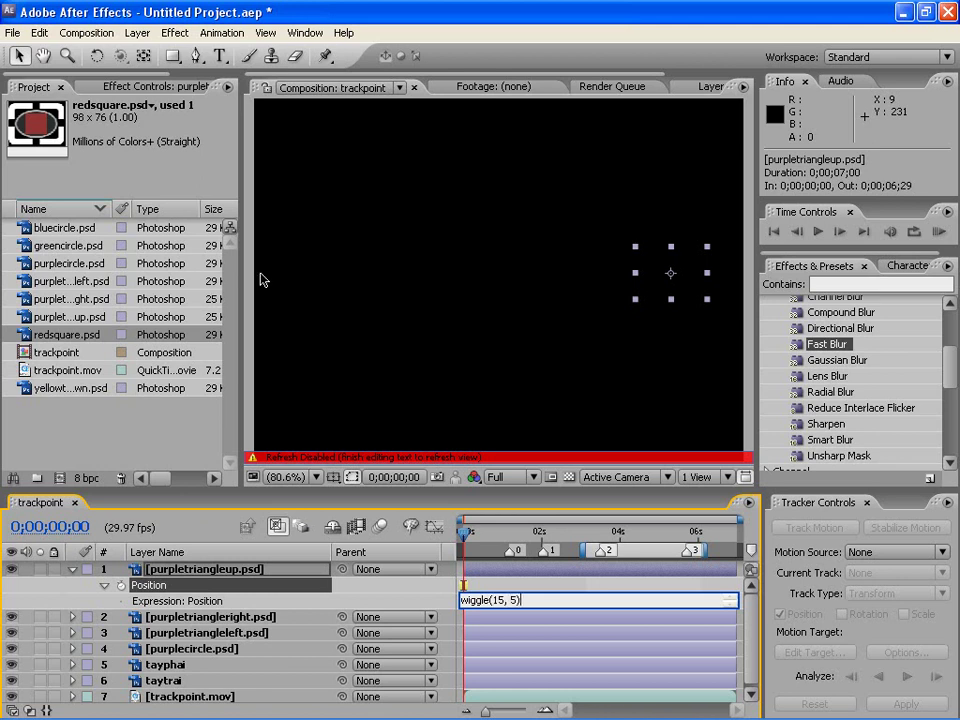
pyautogui.click(491, 571)
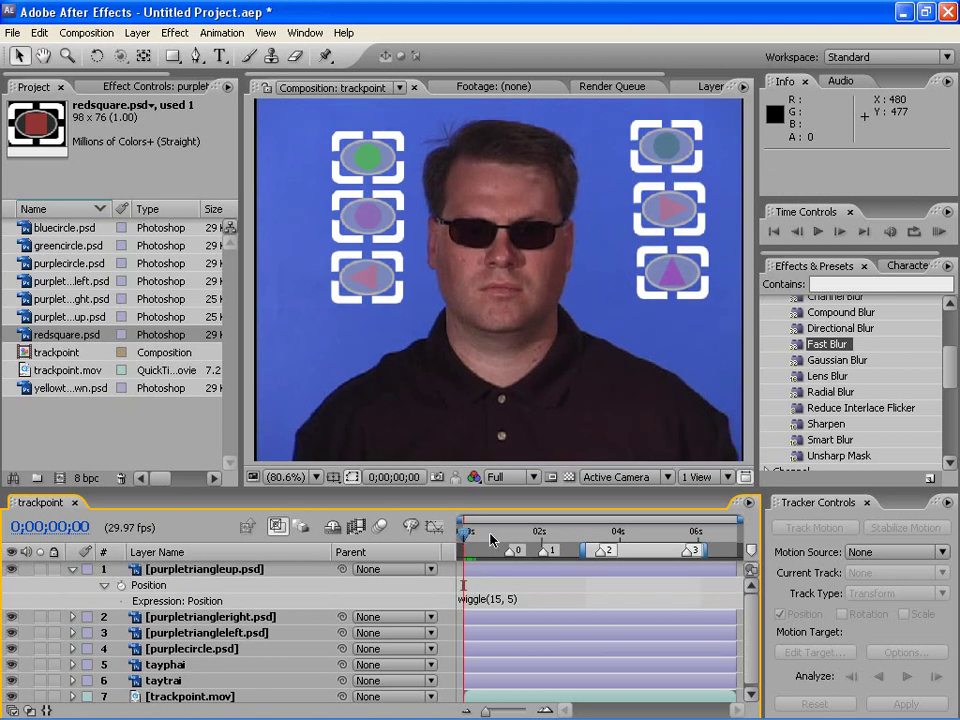
# Step: Start the work area at 0;00;00;00, preview, and change the expression to wiggle(15, 15)
pyautogui.moveTo(648, 553); pyautogui.dragTo(506, 548)
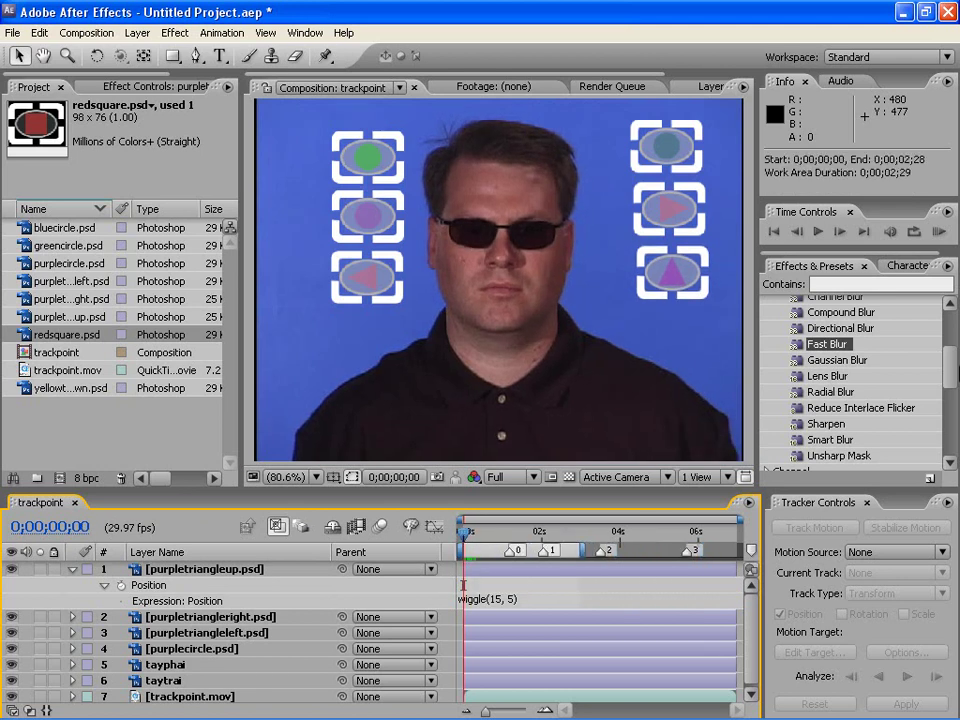
pyautogui.click(939, 233)
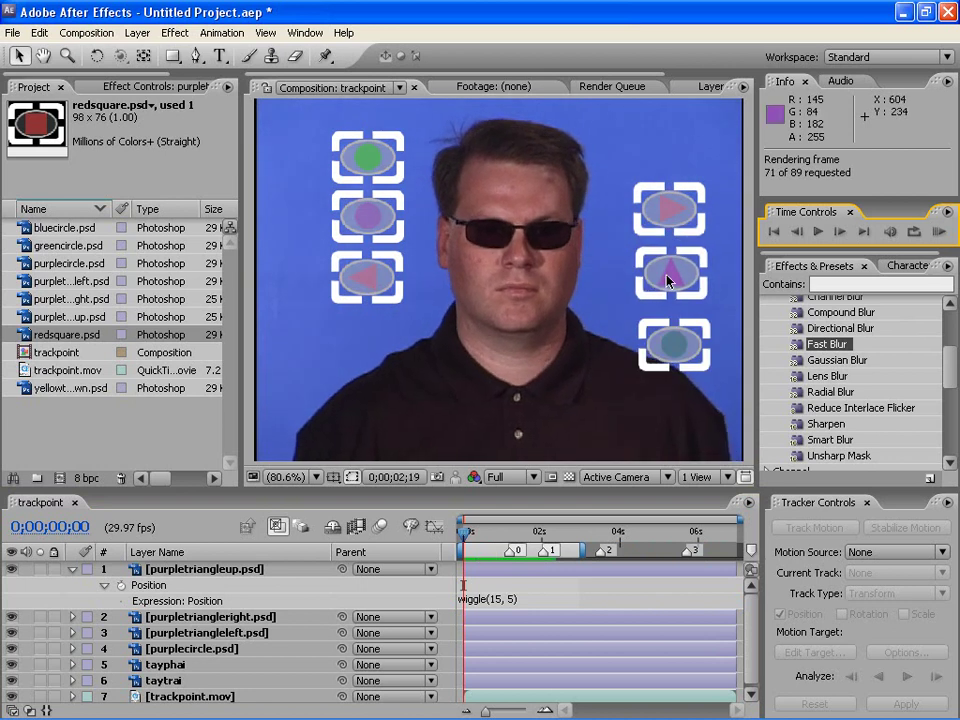
pyautogui.click(497, 604)
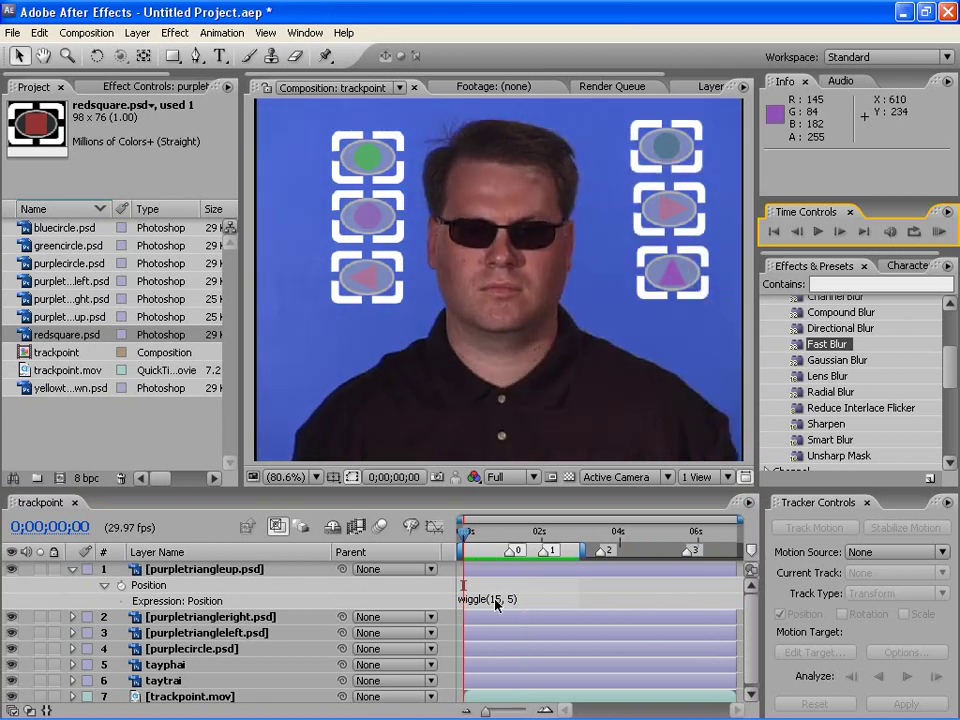
pyautogui.click(512, 599)
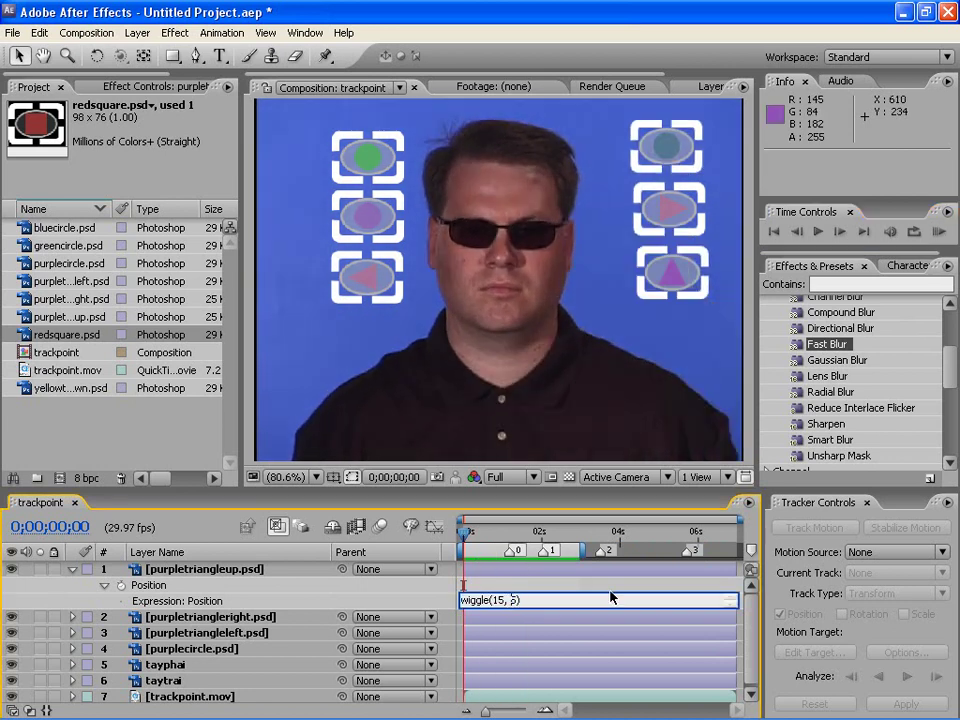
pyautogui.write('1')
pyautogui.click(939, 232)
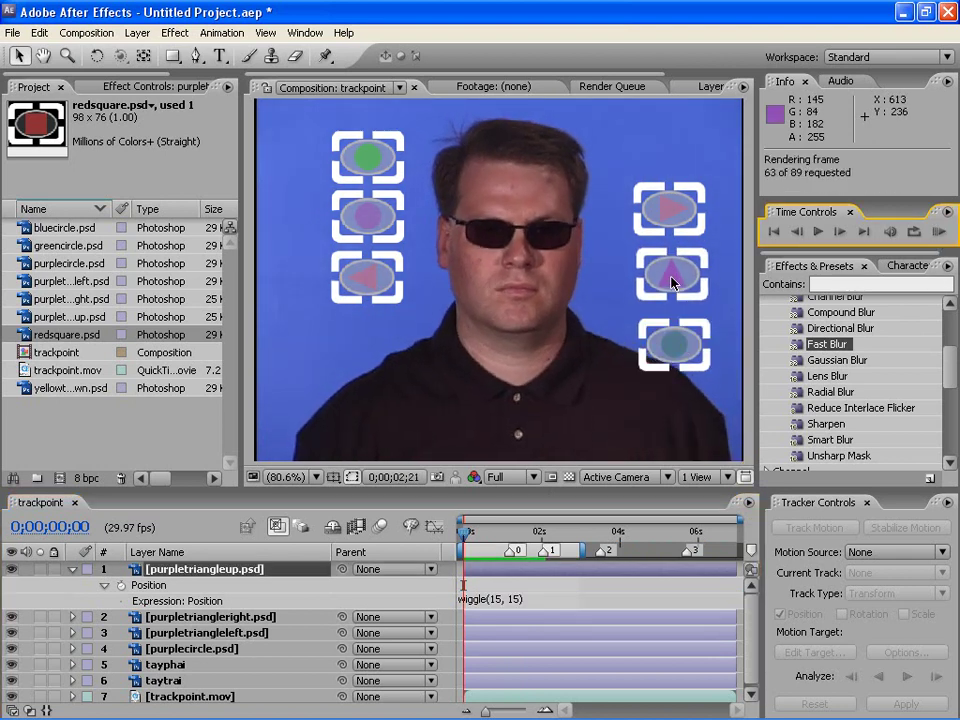
pyautogui.press('KP_0')
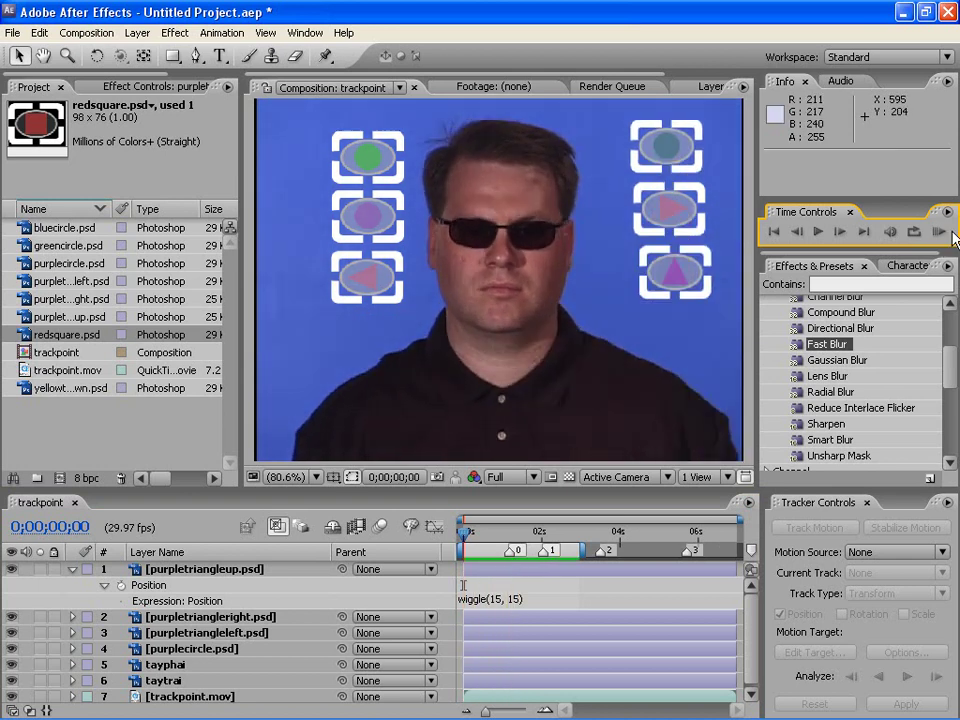
pyautogui.click(567, 543)
# Step: Lower the wiggle frequency to 10, making it wiggle(10, 15), and preview it
pyautogui.click(495, 602)
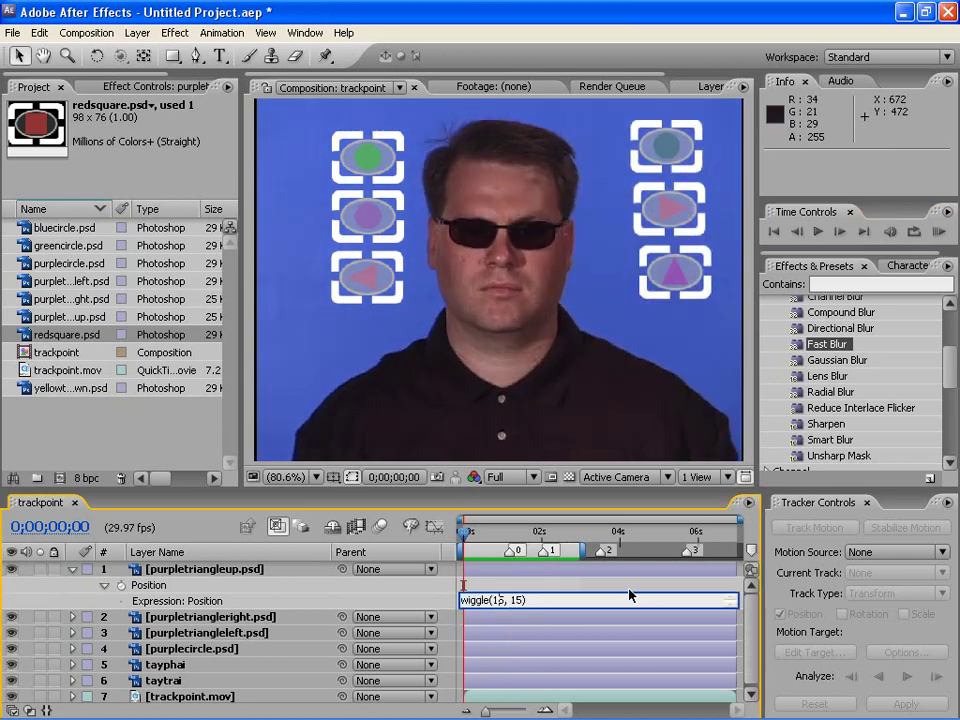
pyautogui.press('Delete')
pyautogui.write('0')
pyautogui.press('KP_Enter')
pyautogui.press('KP_0')
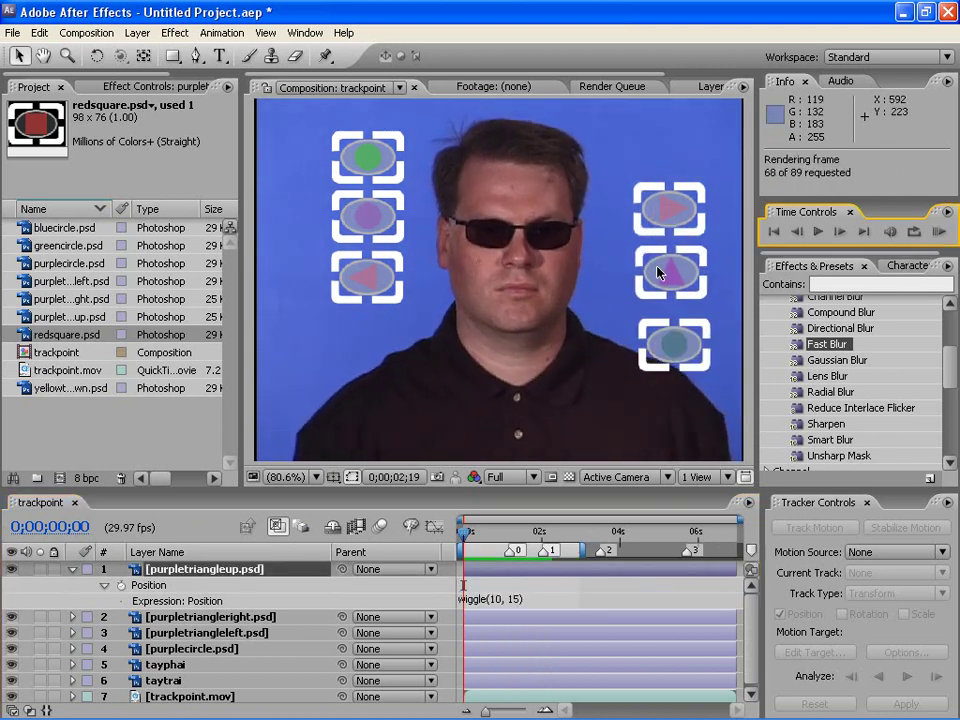
pyautogui.click(517, 602)
# Step: Change the amplitude to 10 for wiggle(10, 10) and preview the gentler jitter
pyautogui.click(632, 598)
pyautogui.doubleClick(516, 600)
pyautogui.write('10')
pyautogui.click(549, 583)
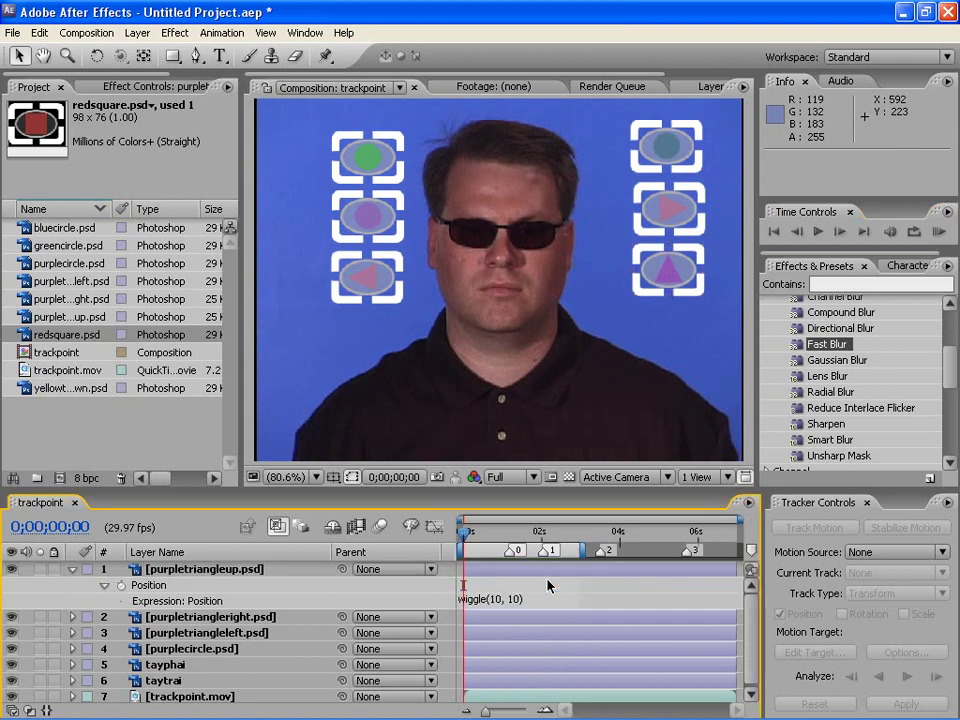
pyautogui.click(938, 231)
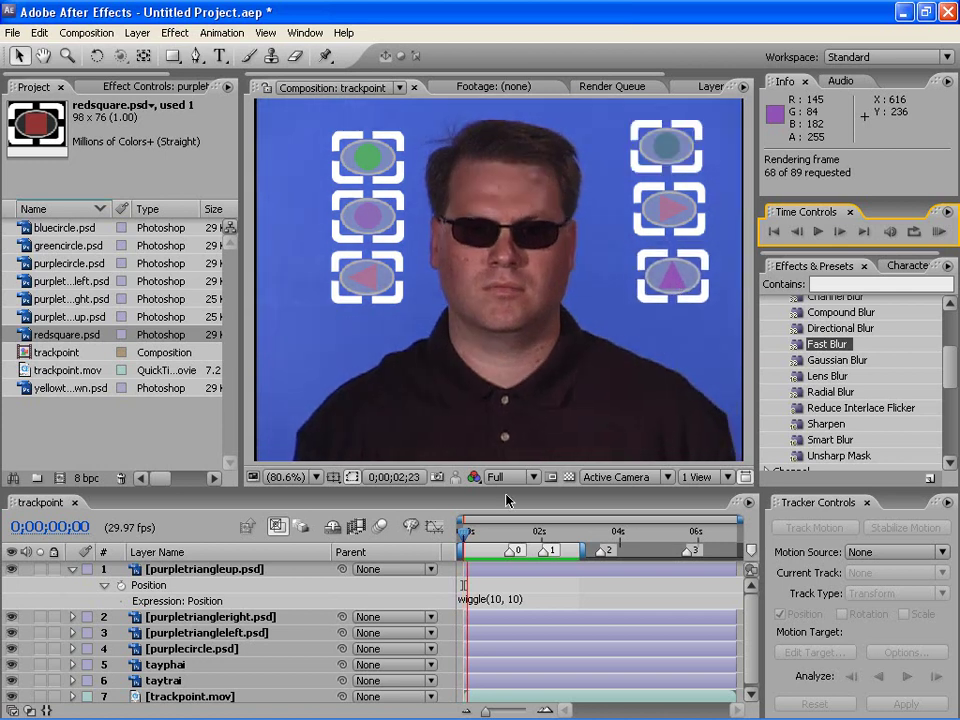
pyautogui.click(483, 600)
# Step: Copy the wiggle(10, 10) expression and select the other five button layers
pyautogui.rightClick(503, 603)
pyautogui.click(535, 650)
pyautogui.click(488, 622)
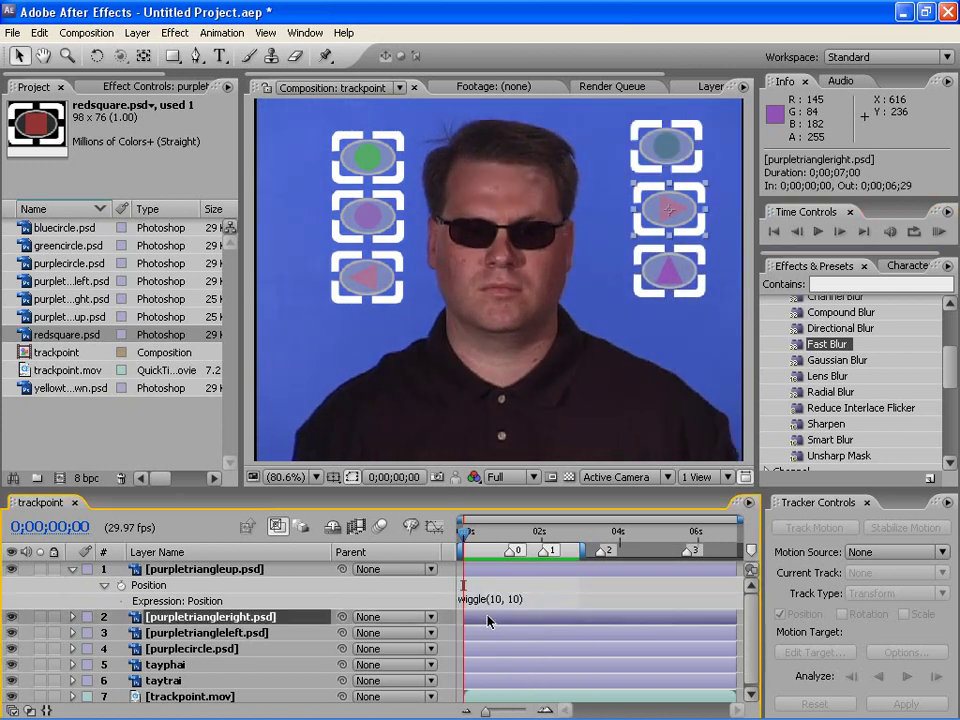
pyautogui.keyDown('shift'); pyautogui.click(478, 684); pyautogui.keyUp('shift')
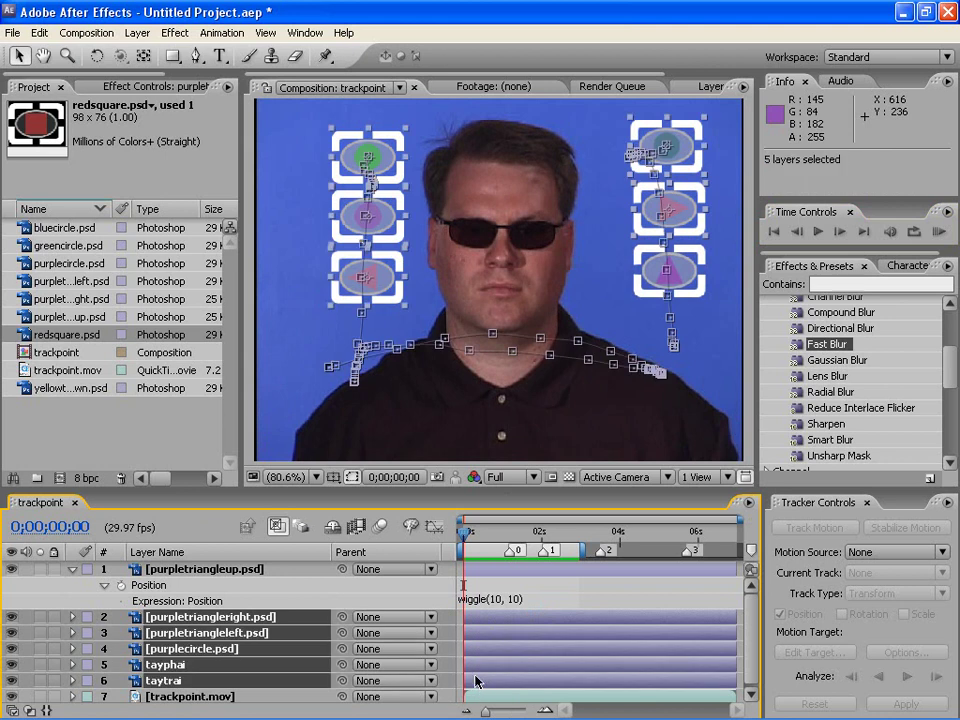
# Step: Reveal Position on the five selected layers and paste wiggle(10, 10) into purpletriangleright's Position expression
pyautogui.press('p')
pyautogui.click(150, 636)
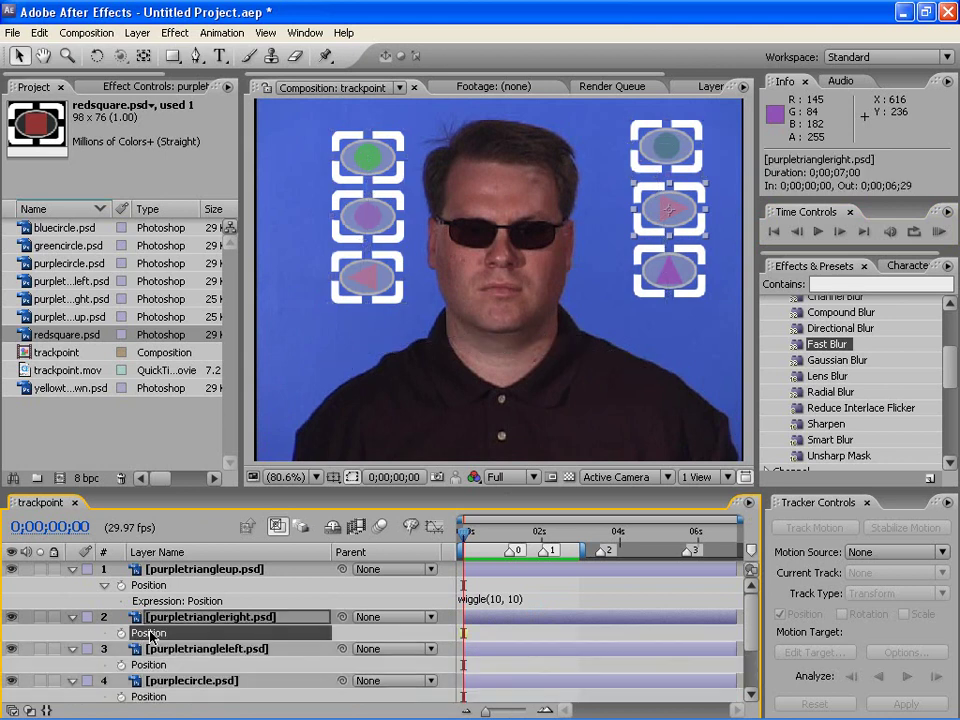
pyautogui.click(221, 33)
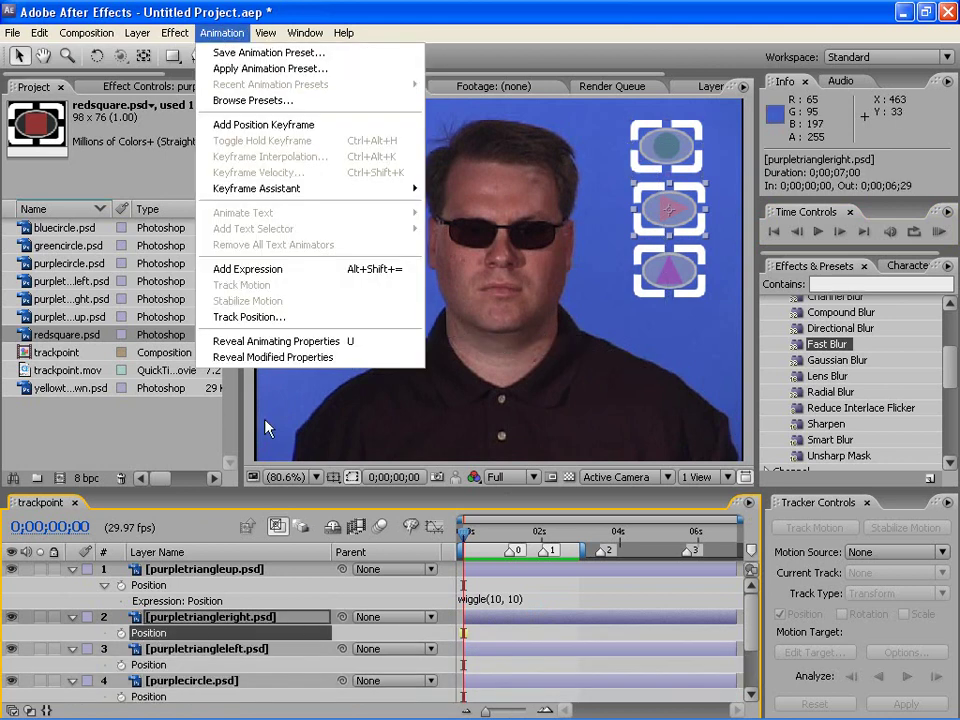
pyautogui.click(282, 280)
pyautogui.hotkey('ctrl', 'v')
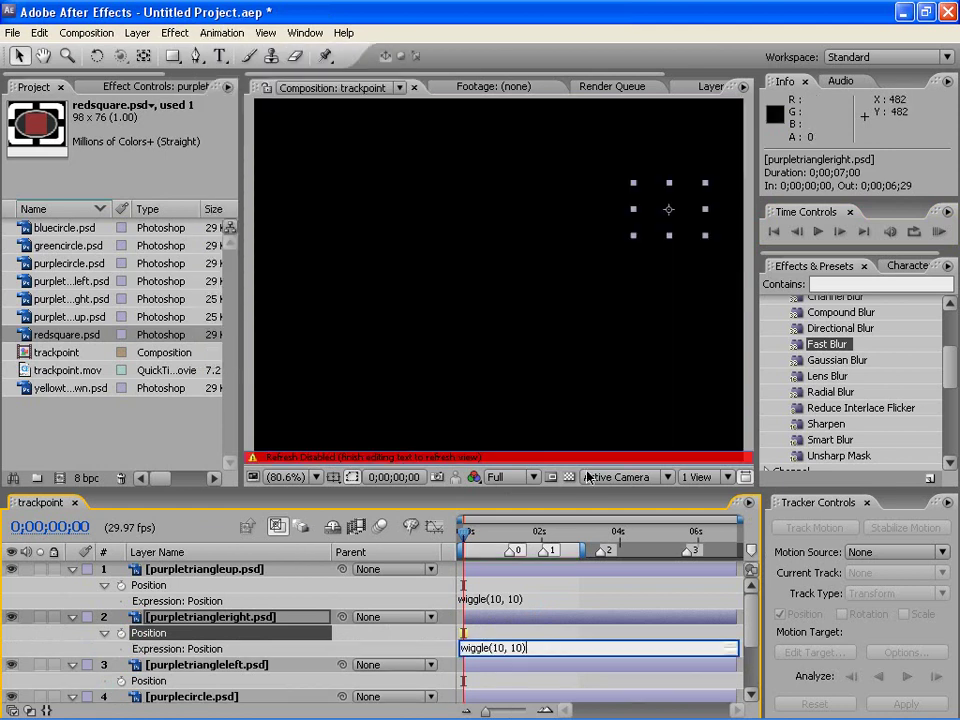
# Step: Add the wiggle(10, 10) expression to purpletriangleleft and purplecircle Position properties
pyautogui.click(225, 684)
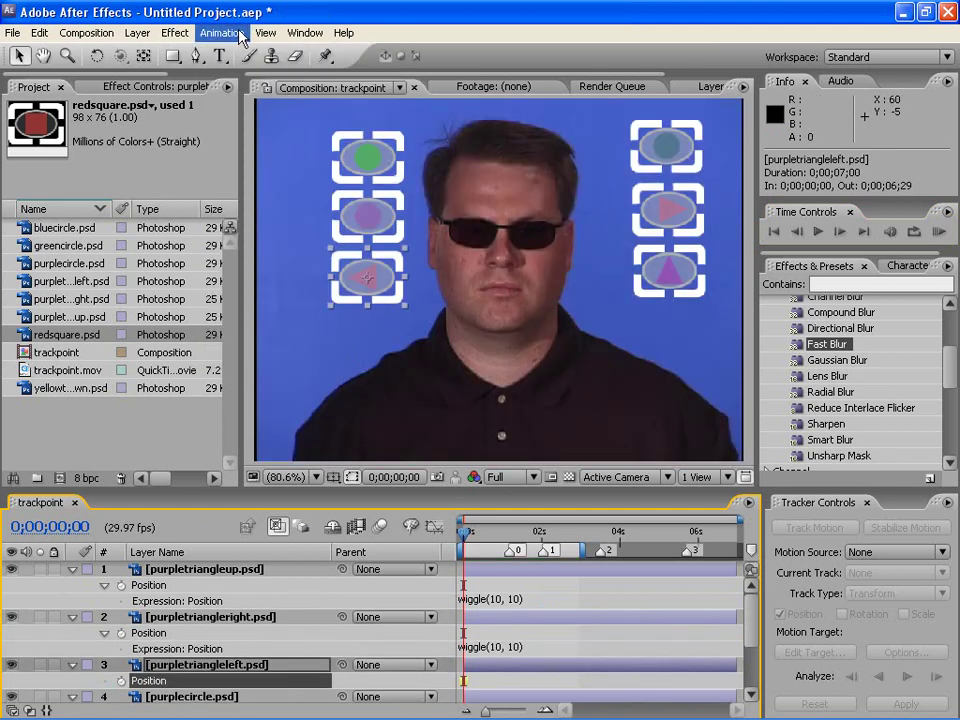
pyautogui.click(221, 33)
pyautogui.click(237, 270)
pyautogui.hotkey('ctrl', 'v')
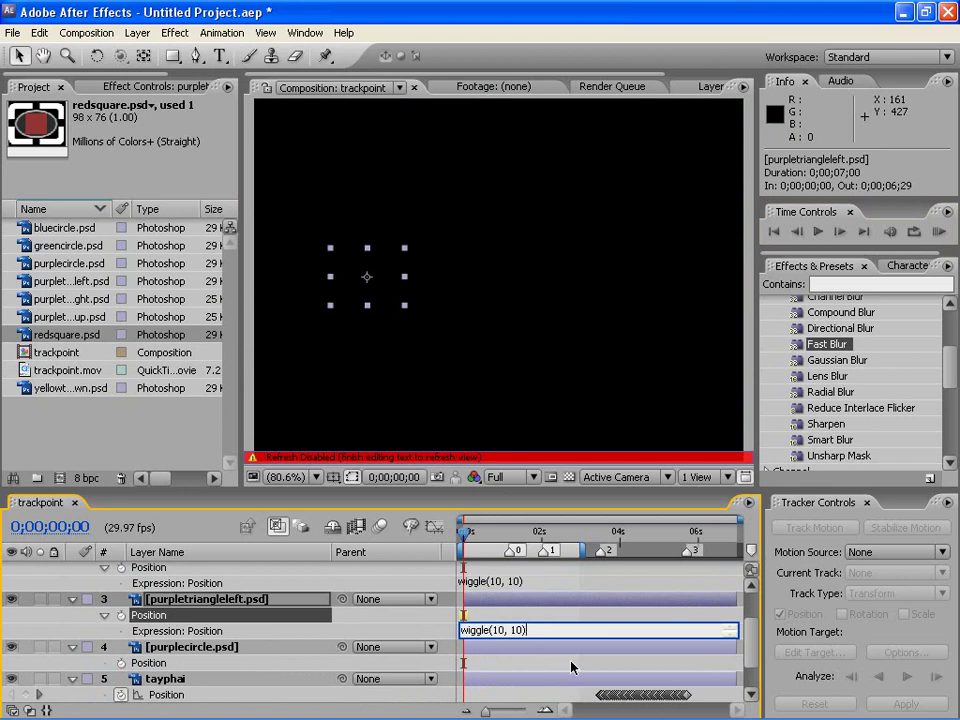
pyautogui.click(157, 668)
pyautogui.click(221, 33)
pyautogui.click(237, 270)
pyautogui.hotkey('ctrl', 'v')
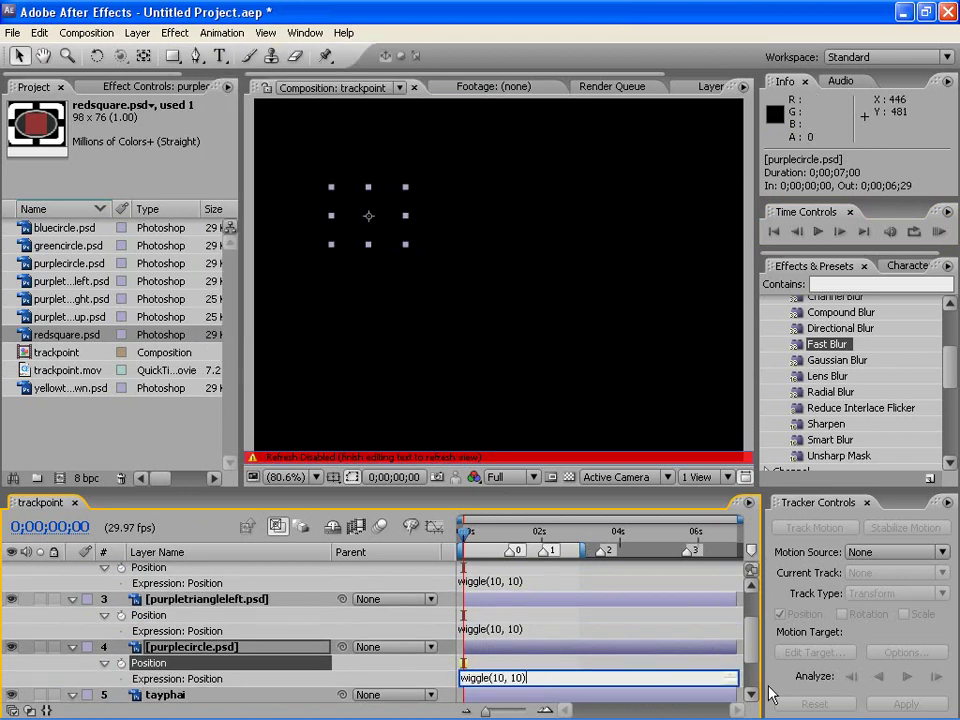
pyautogui.click(754, 693)
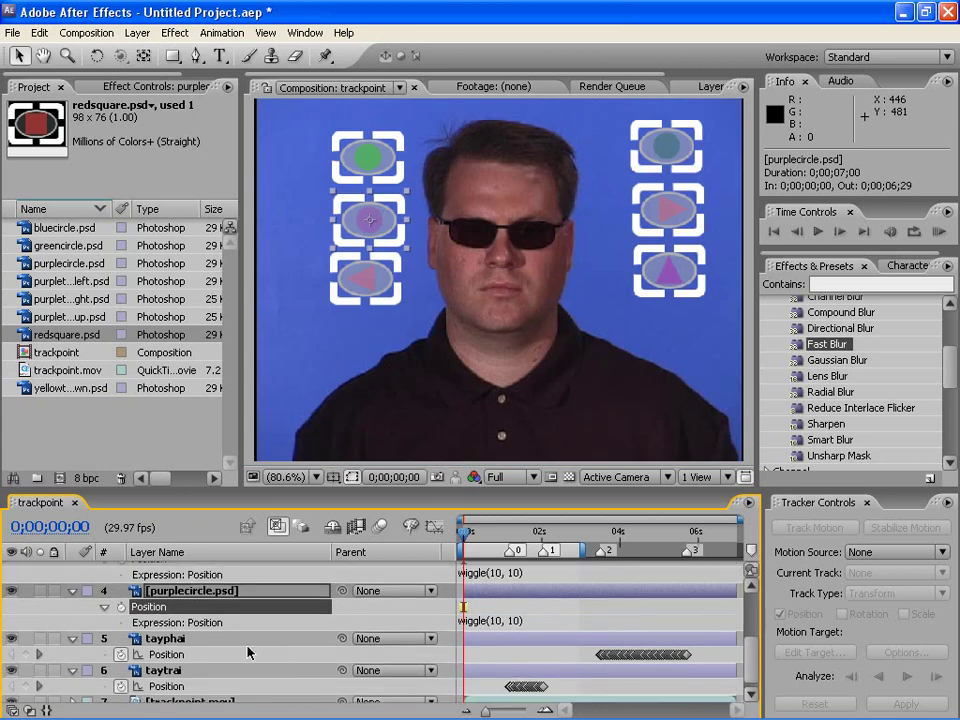
# Step: Paste wiggle(10, 10) onto tayphai and taytrai Position, and extend the work area to the comp's end
pyautogui.click(168, 655)
pyautogui.click(221, 33)
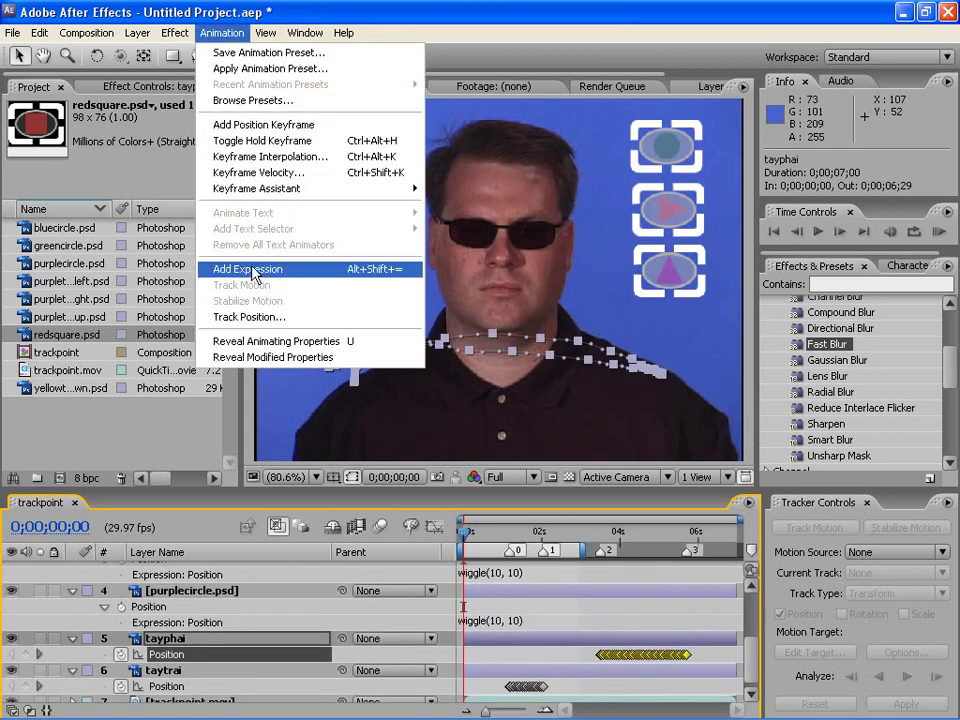
pyautogui.click(237, 269)
pyautogui.hotkey('ctrl', 'v')
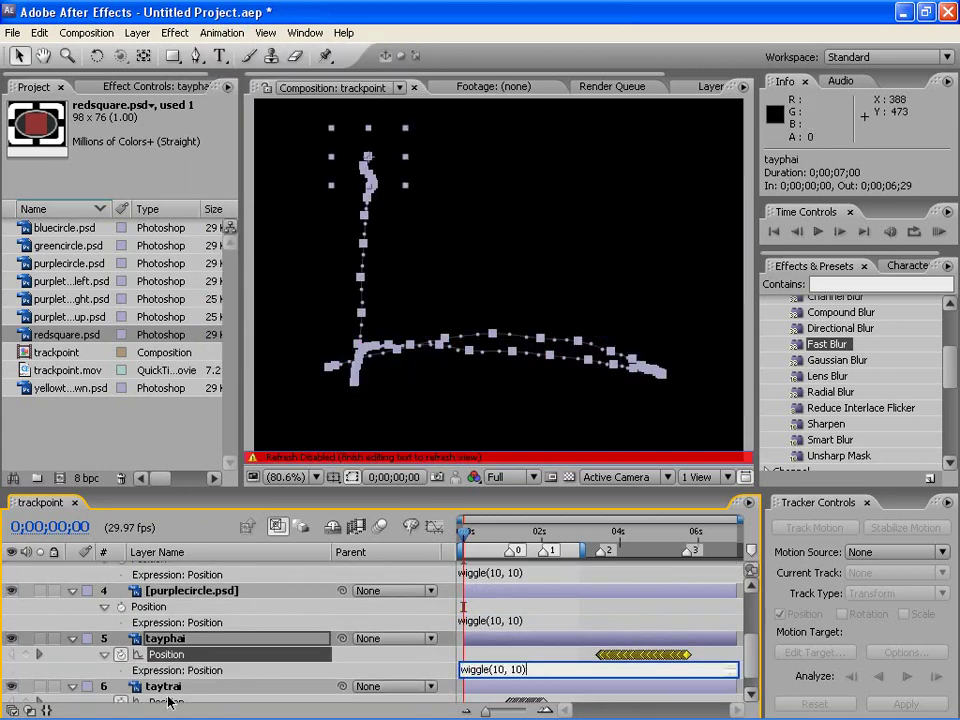
pyautogui.click(168, 701)
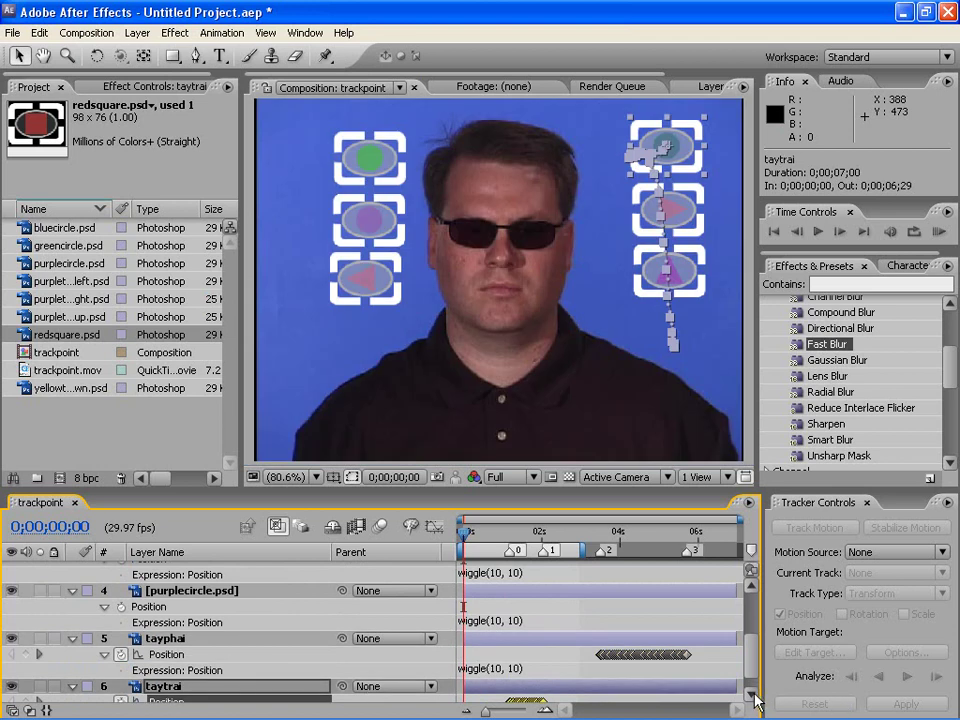
pyautogui.click(755, 694)
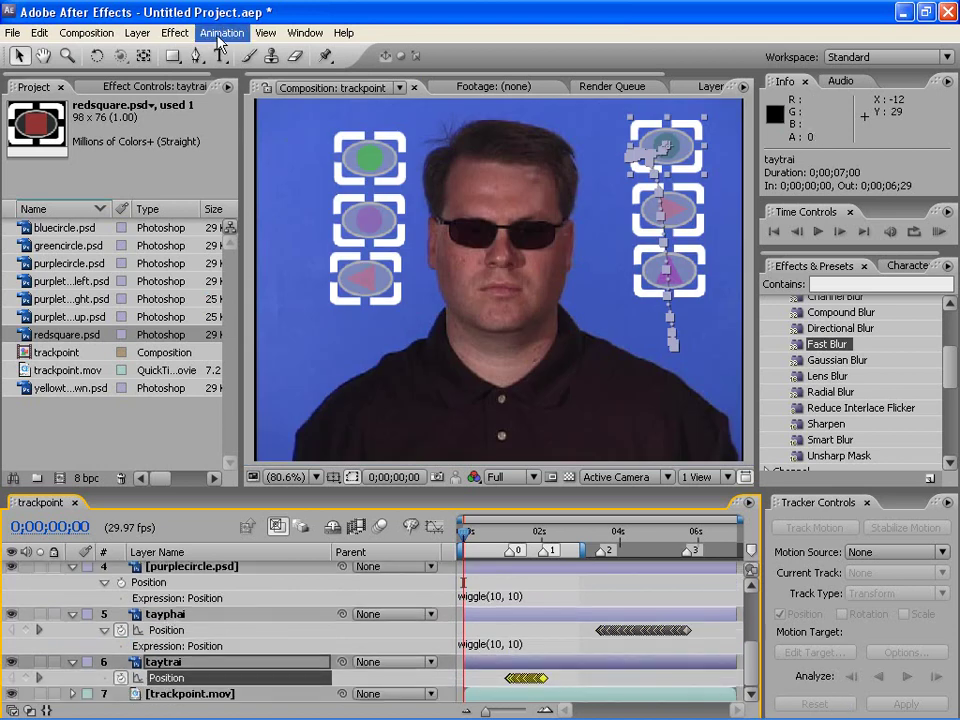
pyautogui.click(221, 32)
pyautogui.click(231, 268)
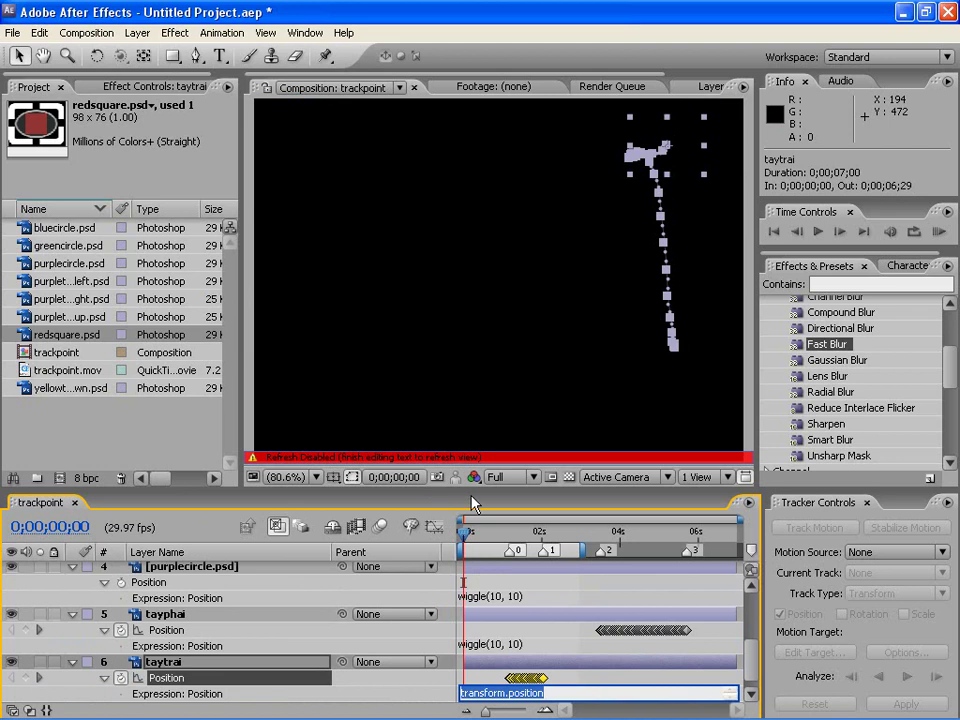
pyautogui.hotkey('ctrl', 'v')
pyautogui.moveTo(465, 533)
pyautogui.mouseDown()
pyautogui.moveTo(511, 544)
pyautogui.moveTo(463, 537)
pyautogui.mouseUp()
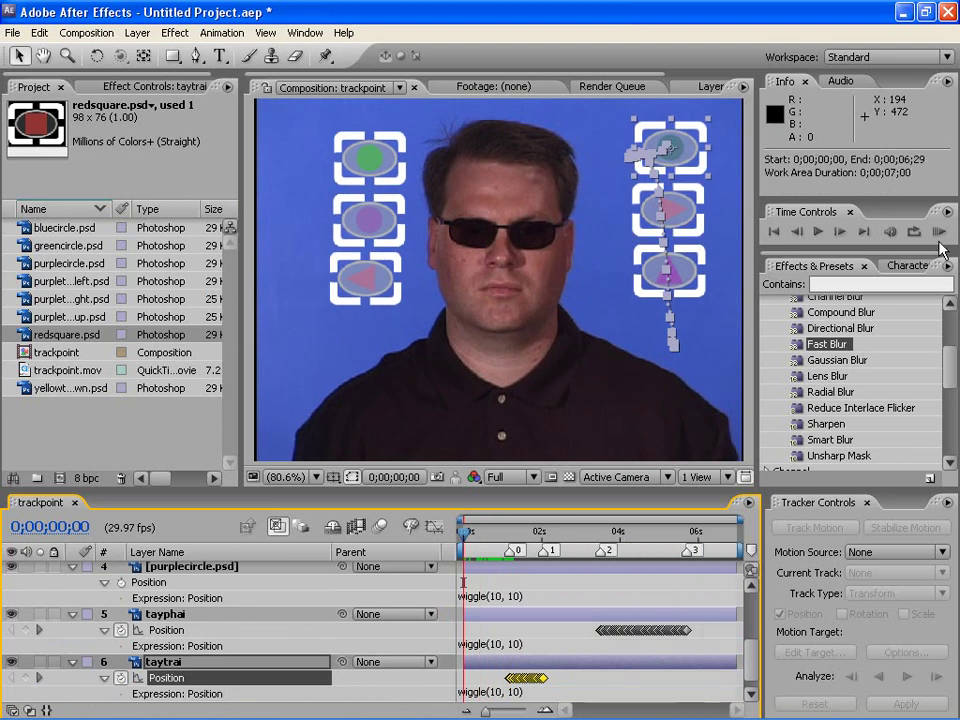
pyautogui.click(939, 233)
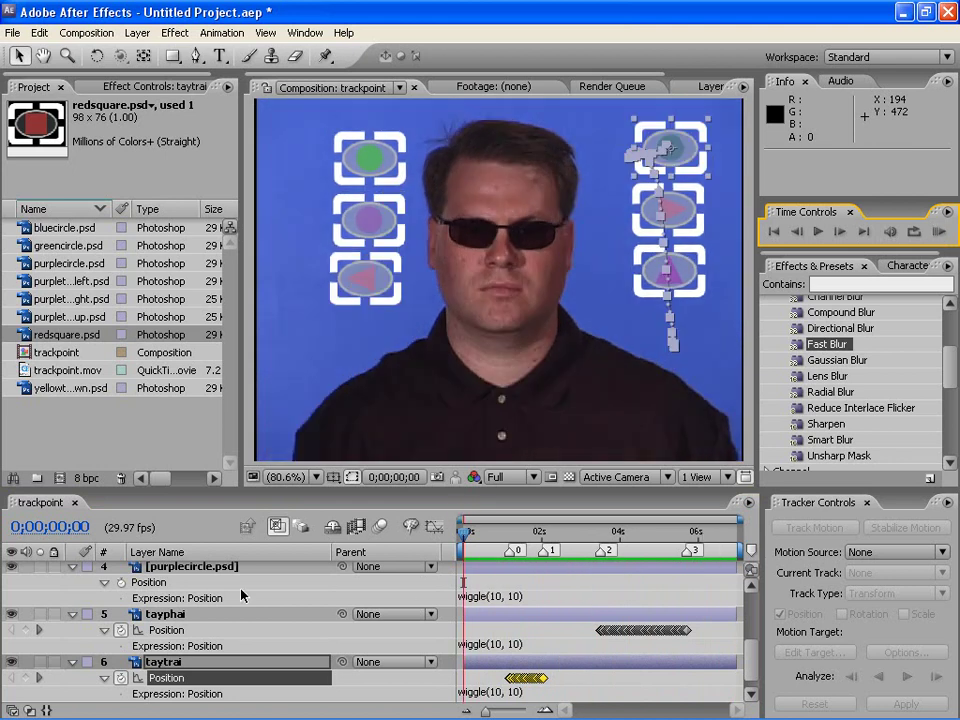
# Step: Collapse the properties of all six button layers and scrub the first second
pyautogui.click(71, 581)
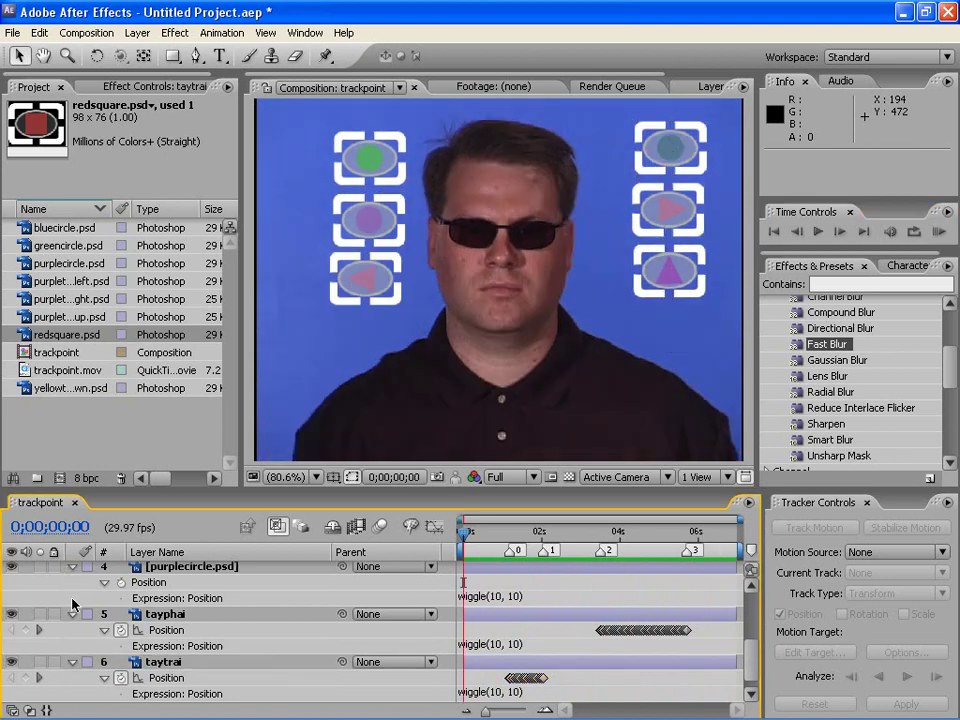
pyautogui.click(73, 613)
pyautogui.click(70, 582)
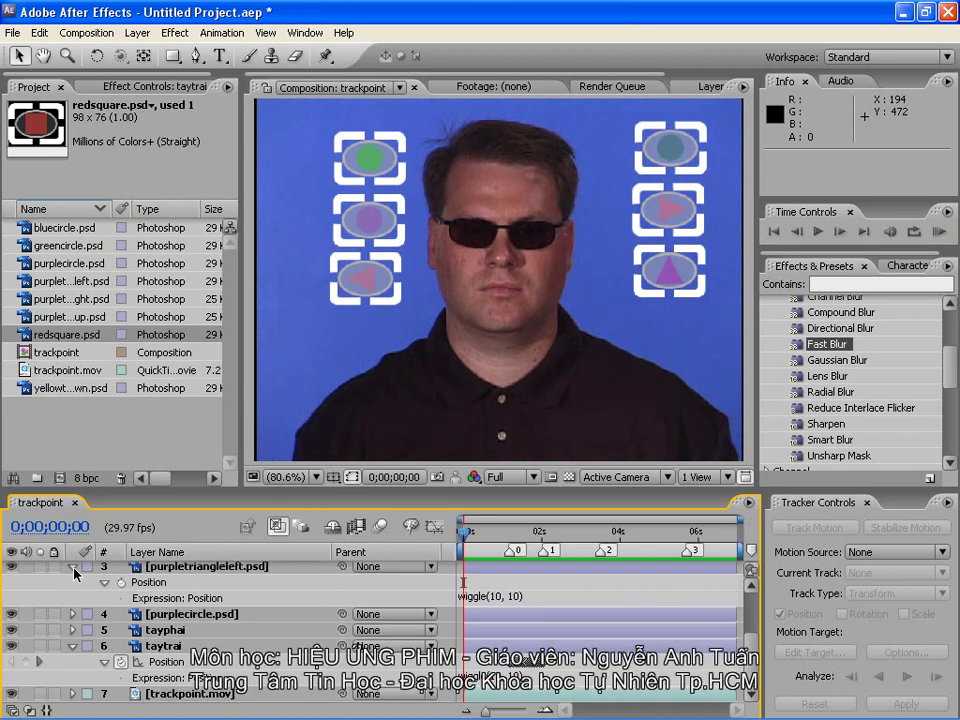
pyautogui.click(73, 567)
pyautogui.click(69, 578)
pyautogui.click(270, 433)
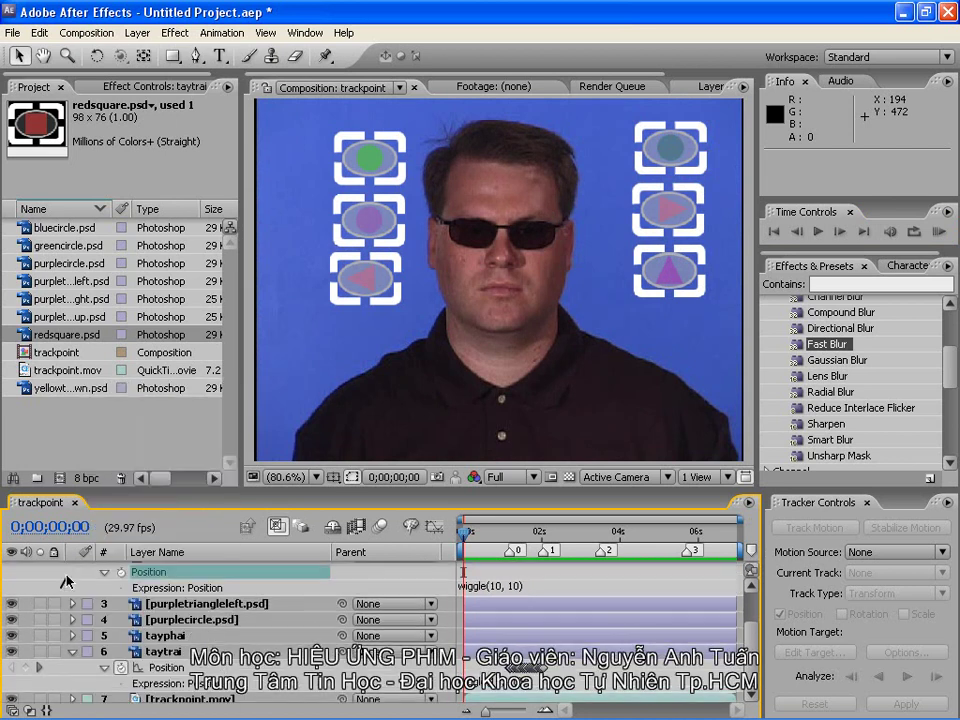
pyautogui.click(73, 582)
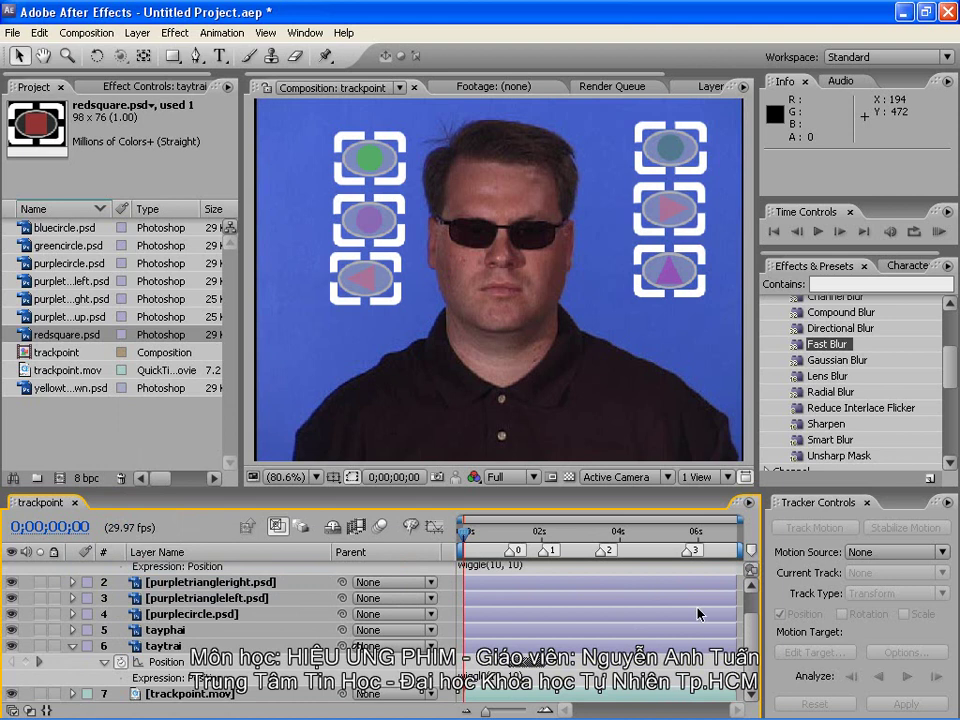
pyautogui.scroll(2, 698, 614)
pyautogui.click(72, 569)
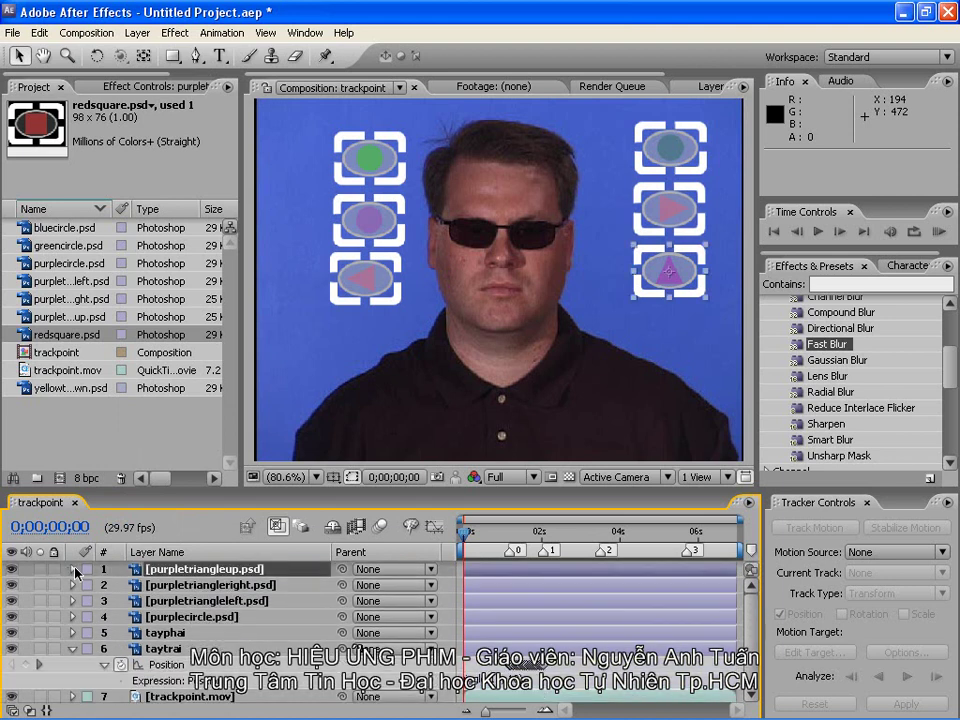
pyautogui.click(72, 648)
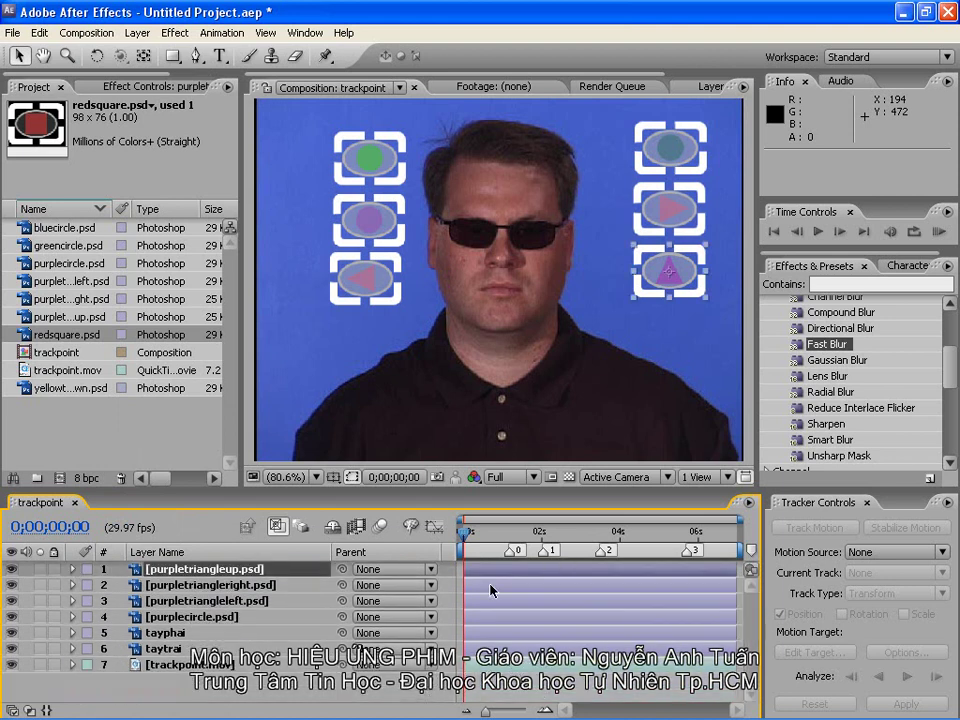
pyautogui.moveTo(474, 540); pyautogui.dragTo(460, 532)
# Step: Turn on motion blur for every layer except trackpoint.mov and close Tracker Controls
pyautogui.hotkey('ctrl', 'a')
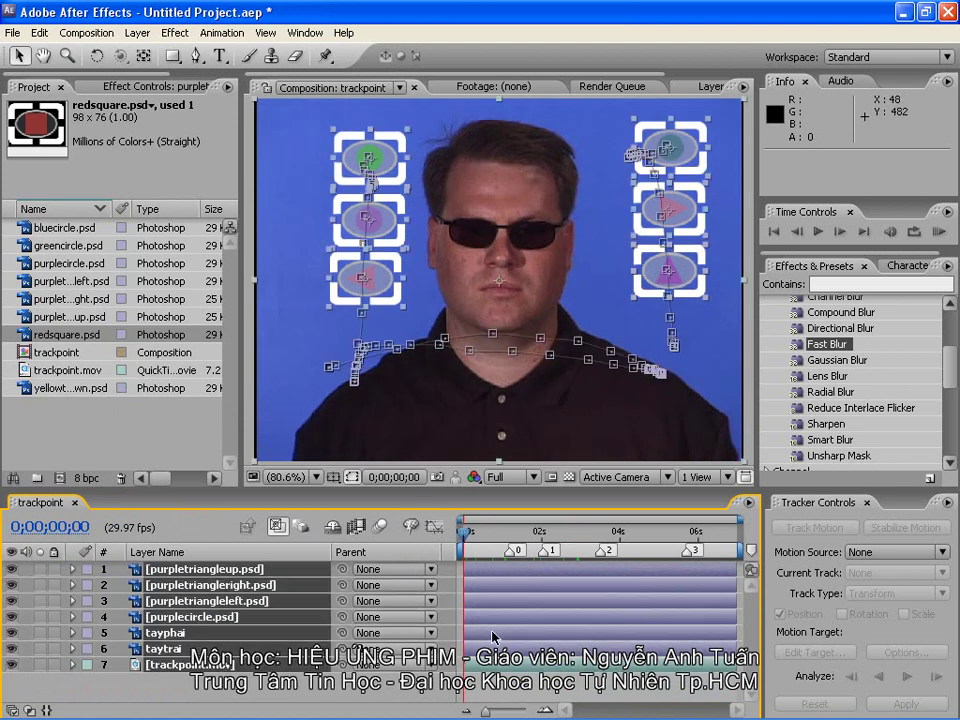
pyautogui.keyDown('ctrl'); pyautogui.click(454, 664); pyautogui.keyUp('ctrl')
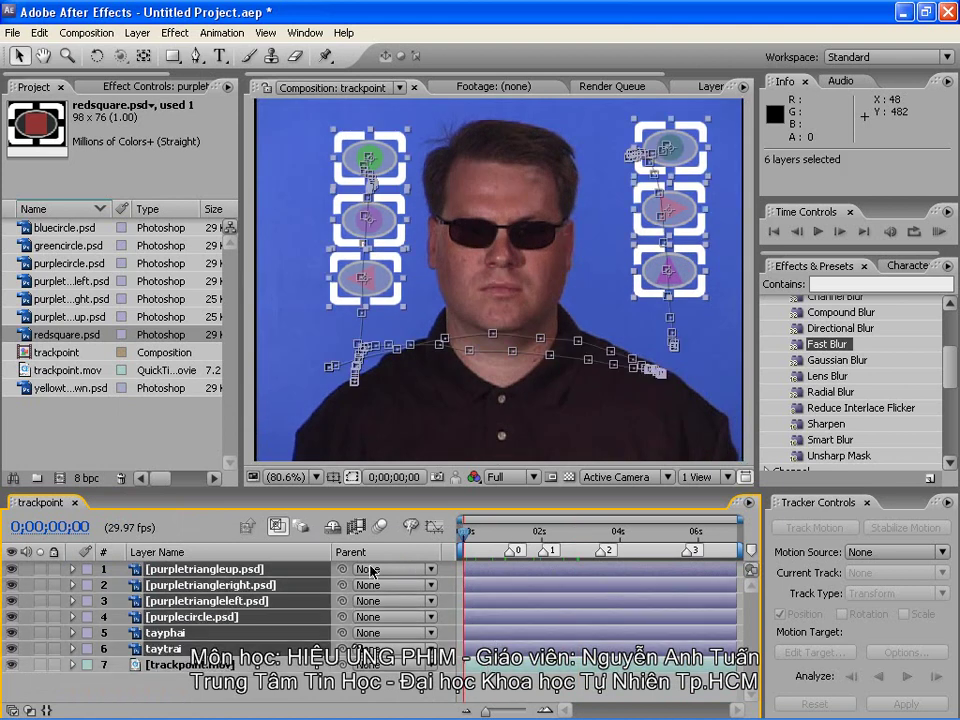
pyautogui.click(12, 710)
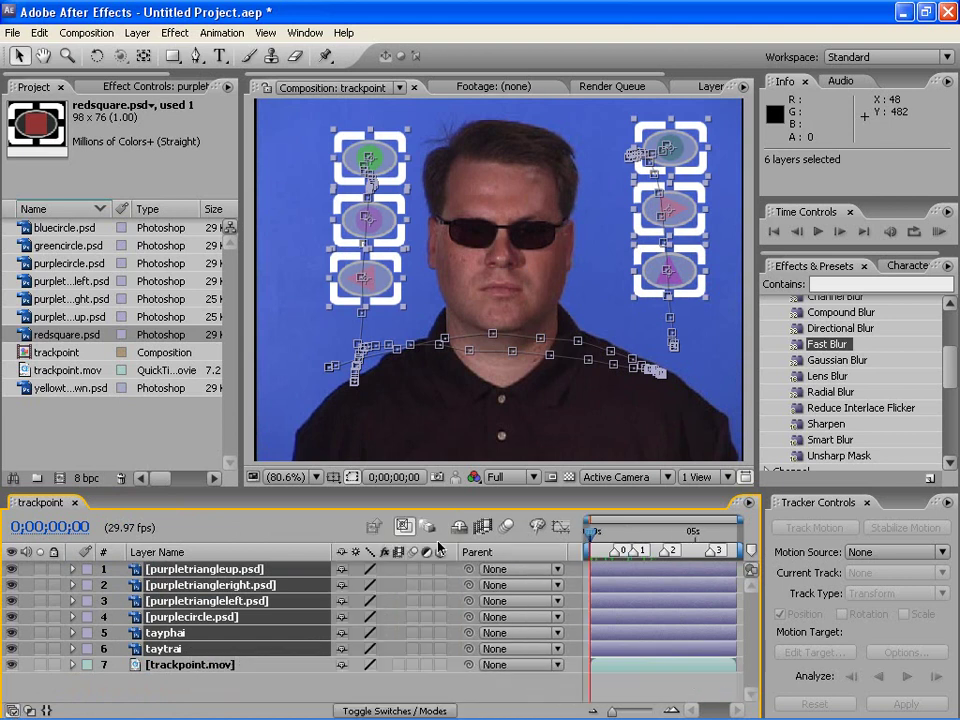
pyautogui.click(413, 573)
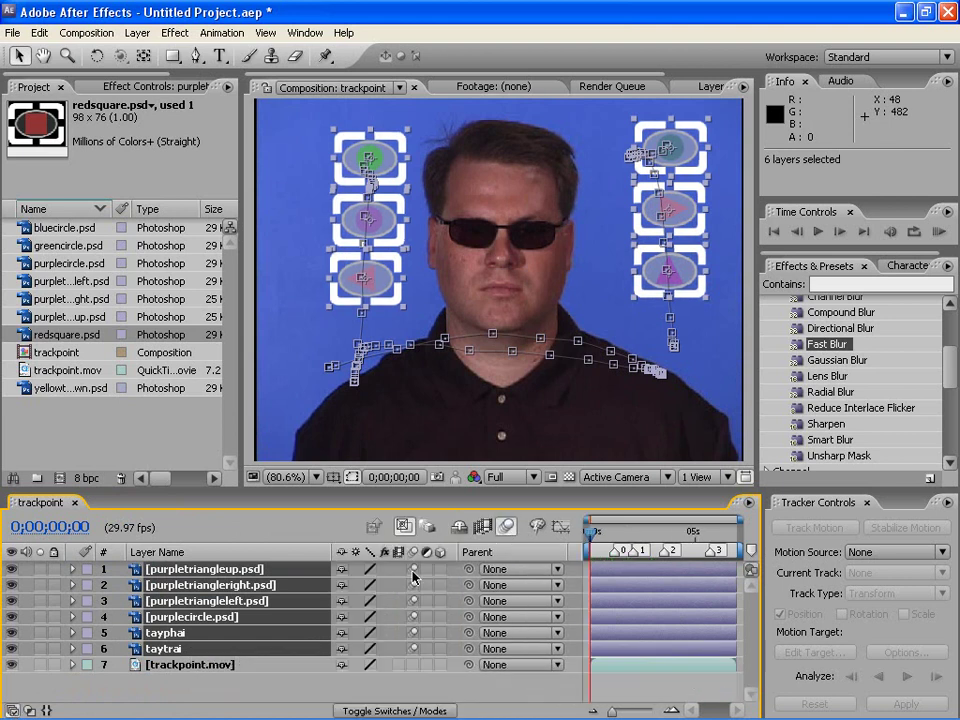
pyautogui.click(866, 502)
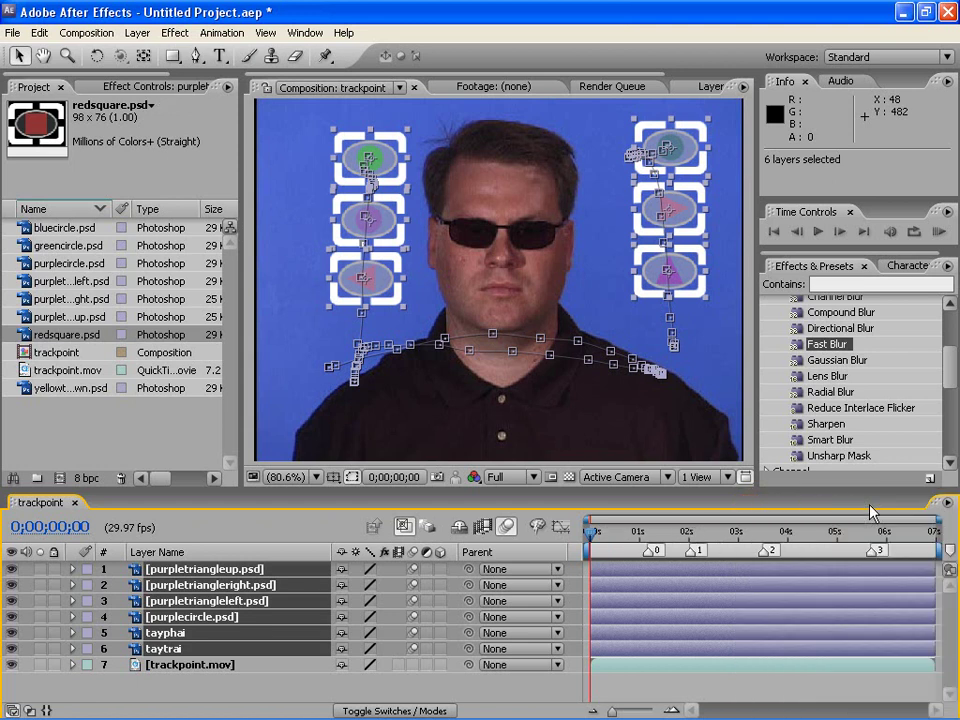
# Step: Add the trackpoint composition to the Render Queue with QuickTime Movie as the output format
pyautogui.click(612, 87)
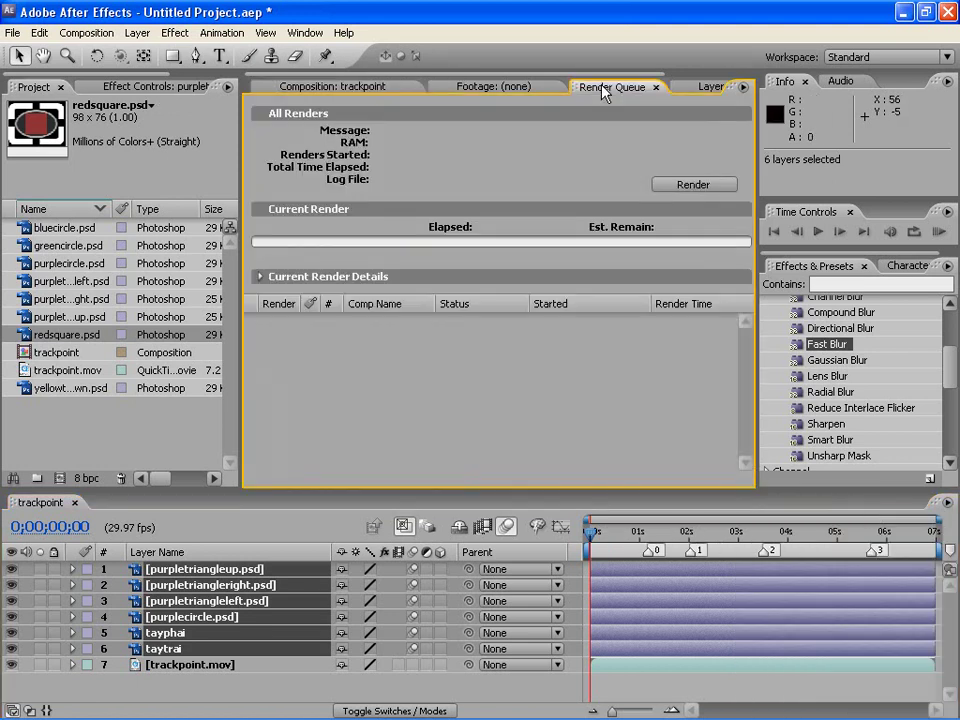
pyautogui.click(44, 358)
pyautogui.moveTo(44, 358); pyautogui.dragTo(422, 371)
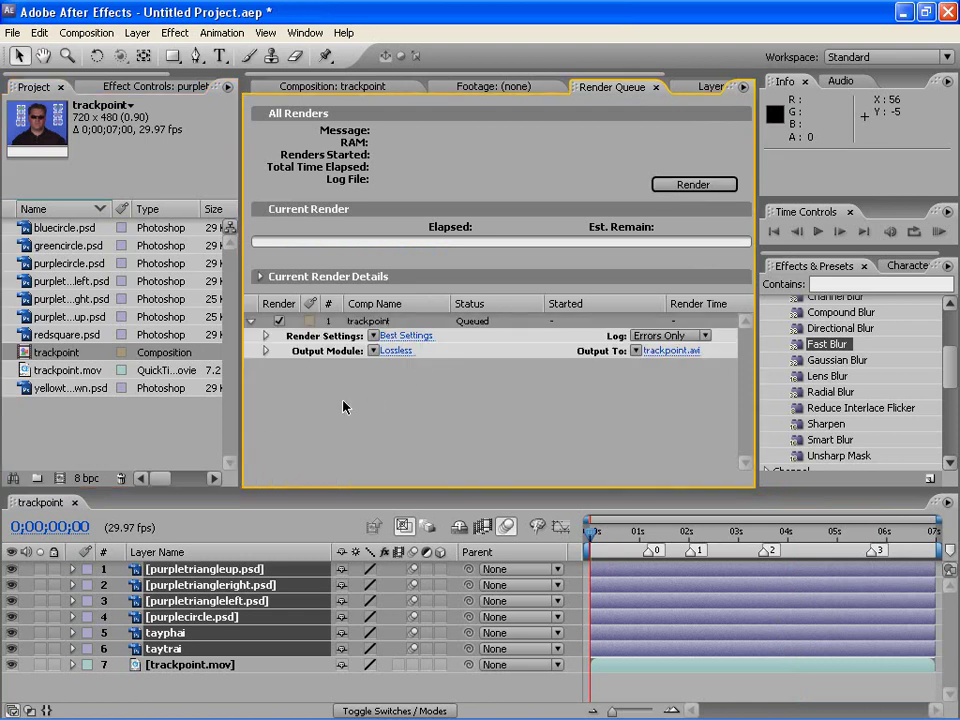
pyautogui.click(395, 350)
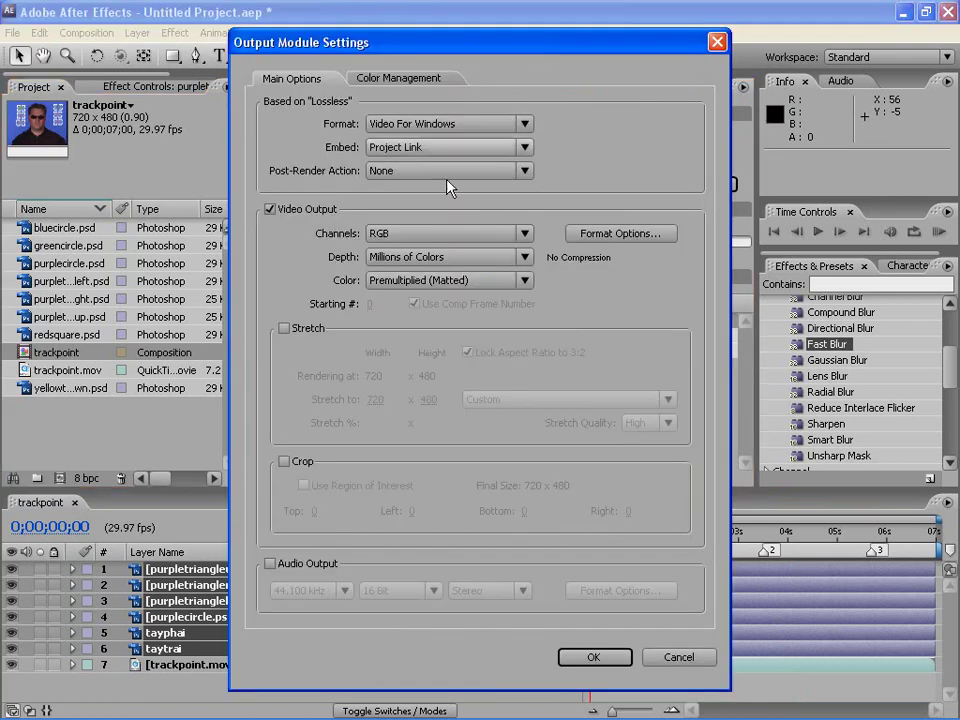
pyautogui.click(450, 124)
pyautogui.click(420, 446)
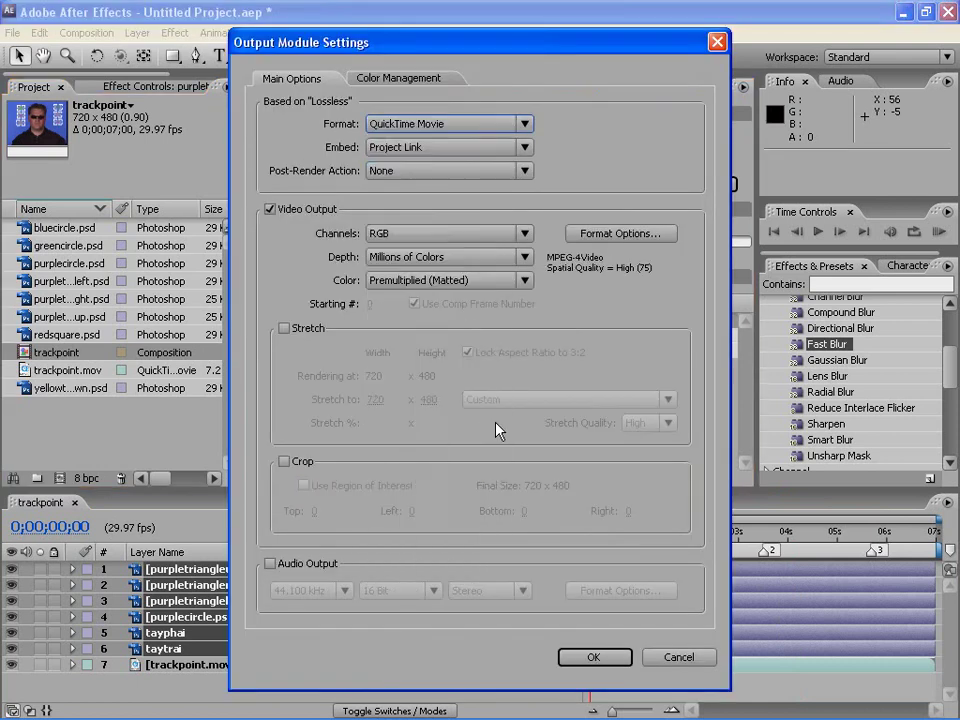
pyautogui.click(593, 657)
# Step: Output to trackpoint01.mov in the 4-Tracking folder and render
pyautogui.click(677, 351)
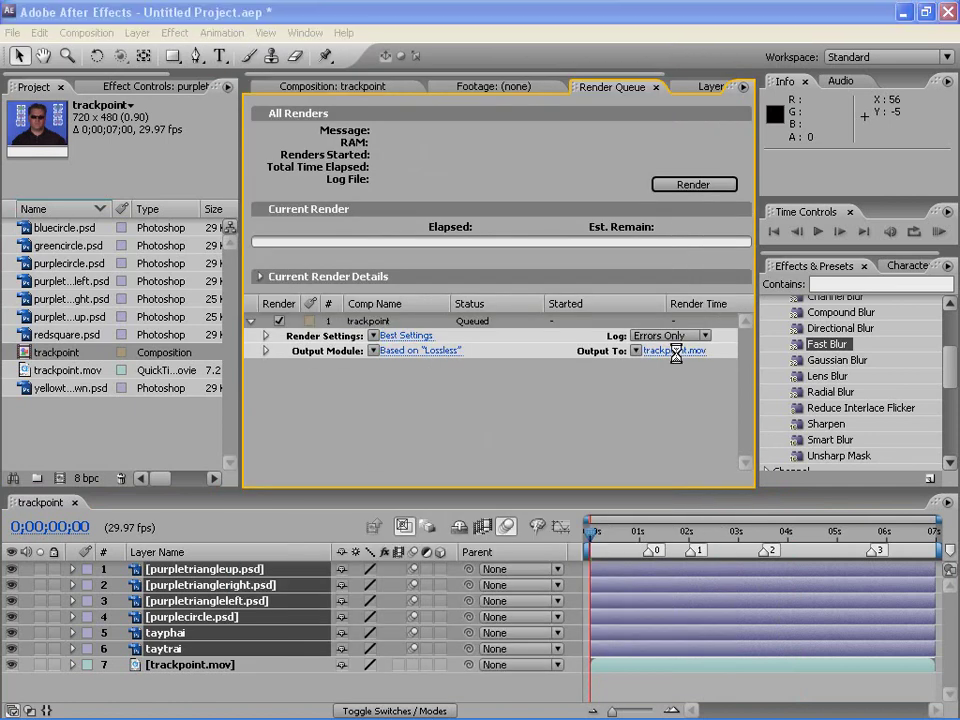
pyautogui.click(600, 209)
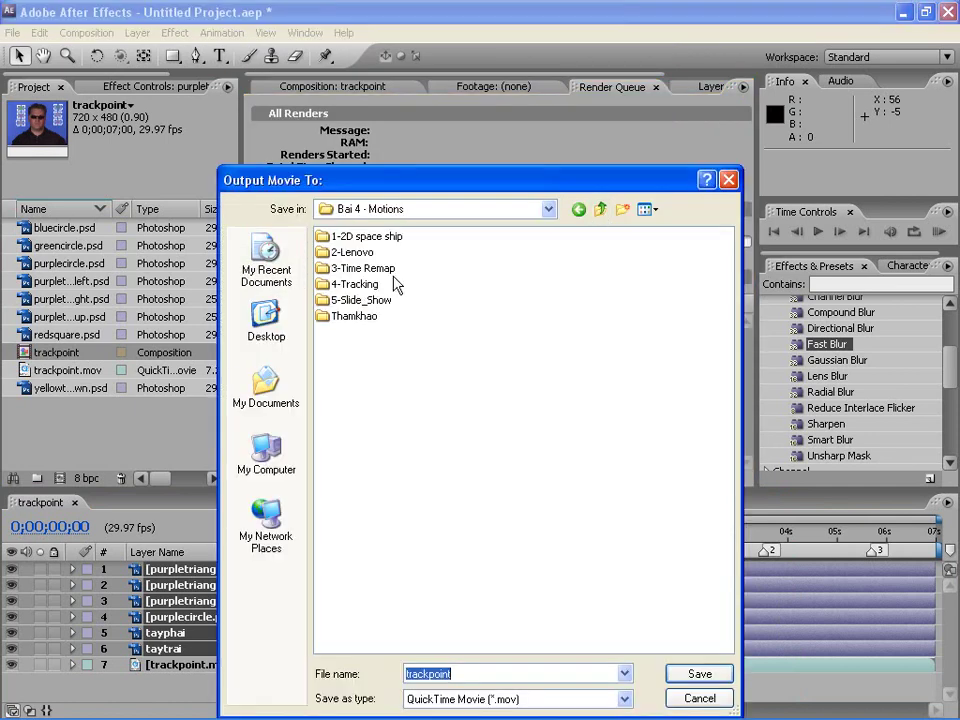
pyautogui.doubleClick(358, 284)
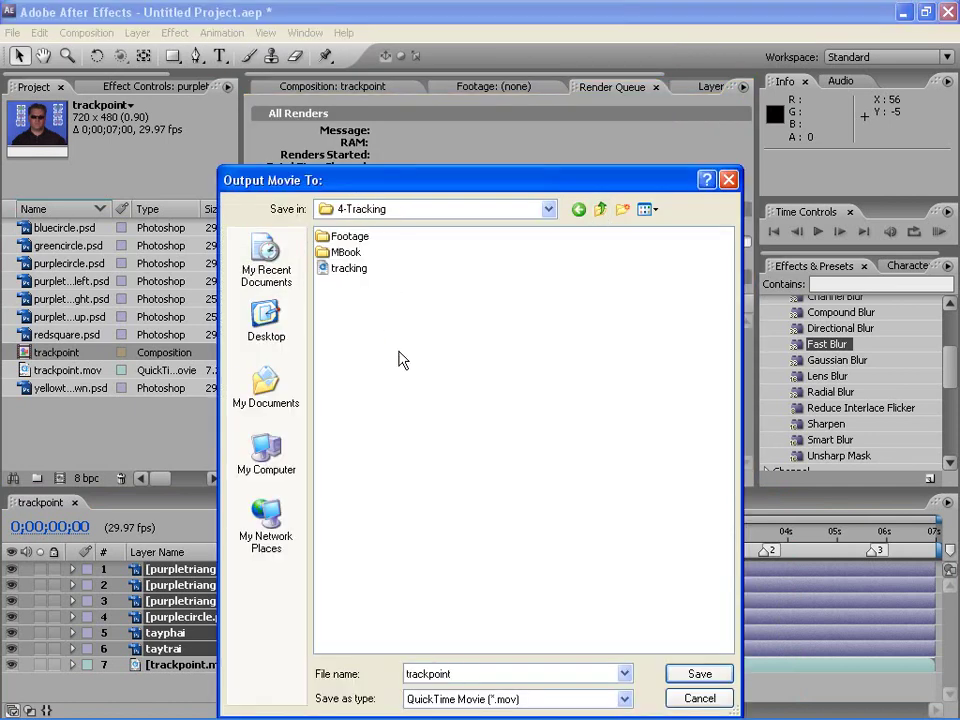
pyautogui.click(642, 633)
pyautogui.press('Return')
pyautogui.click(680, 185)
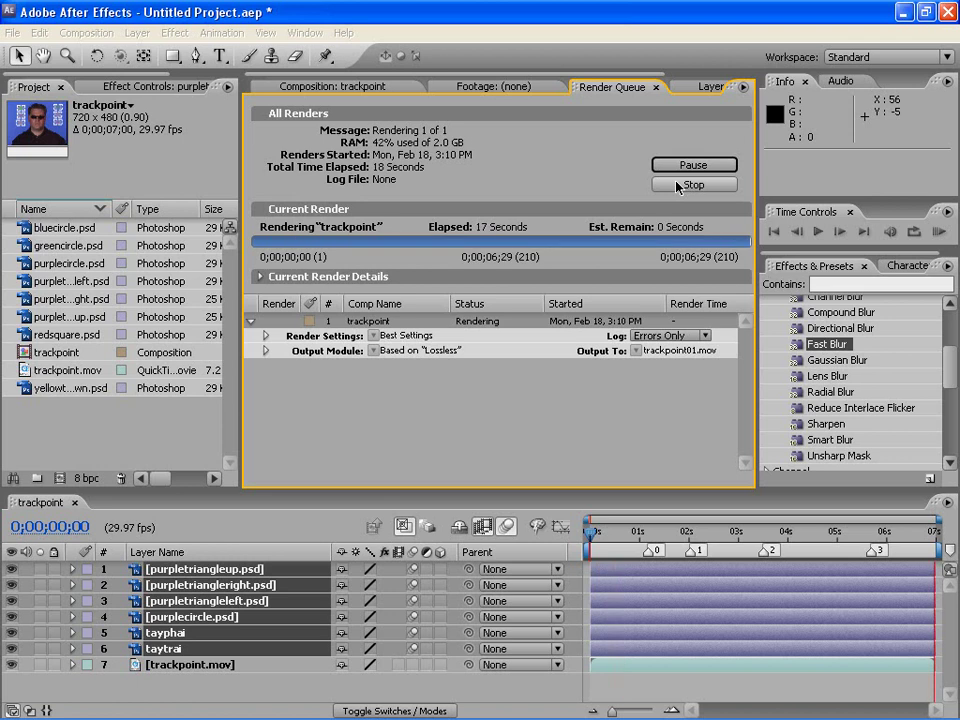
# Step: Import trackpoint01.mov from the 4-Tracking folder, then return to the Composition: trackpoint tab
pyautogui.click(168, 433)
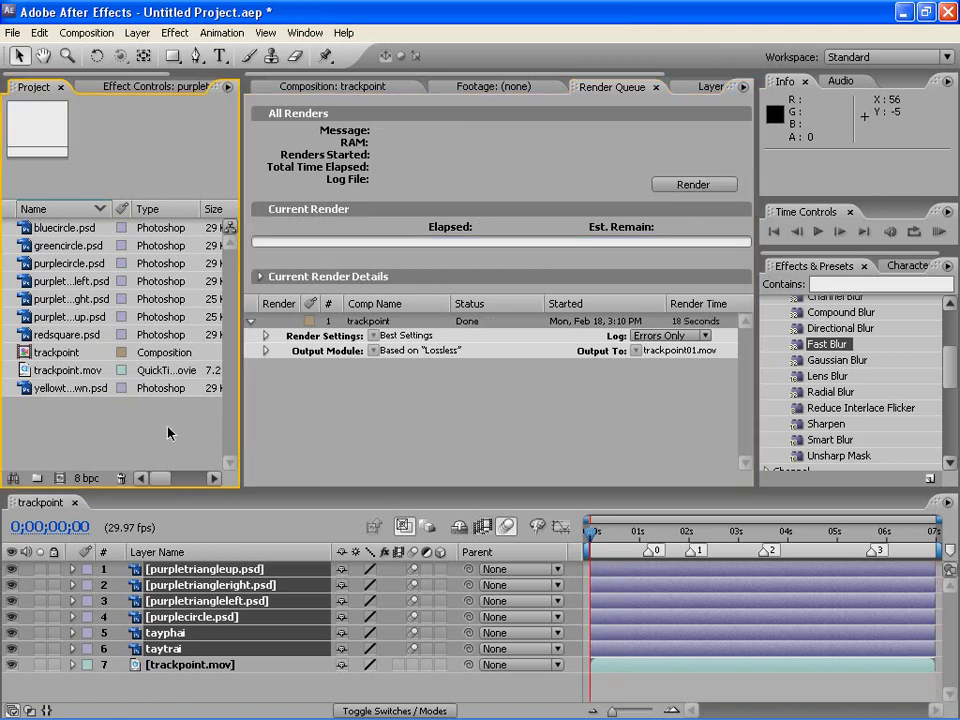
pyautogui.doubleClick(168, 433)
pyautogui.click(599, 211)
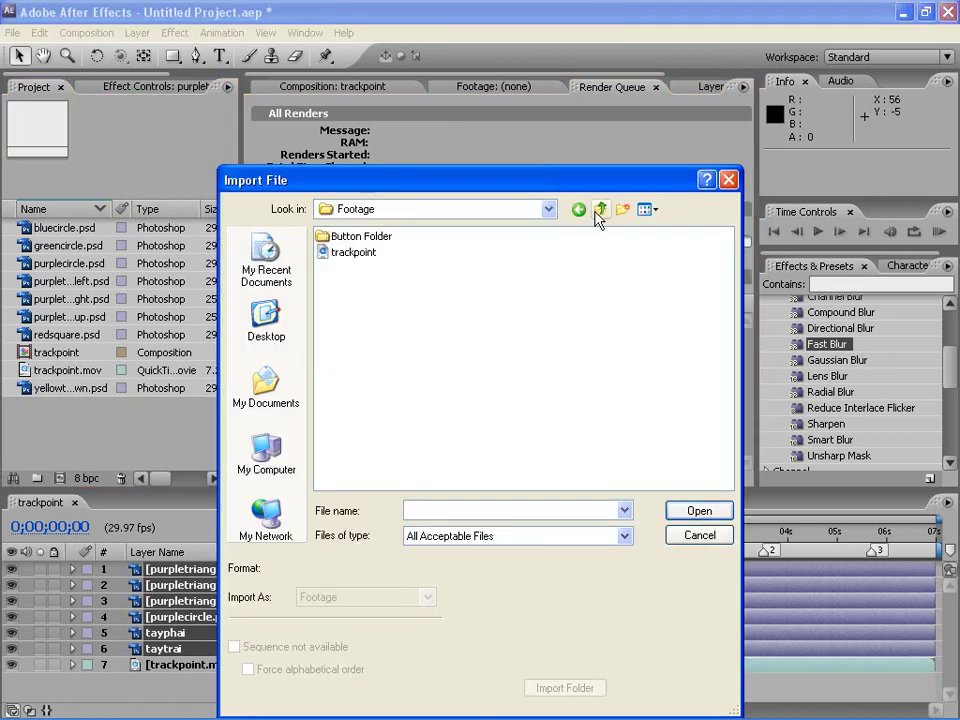
pyautogui.click(600, 211)
pyautogui.doubleClick(347, 298)
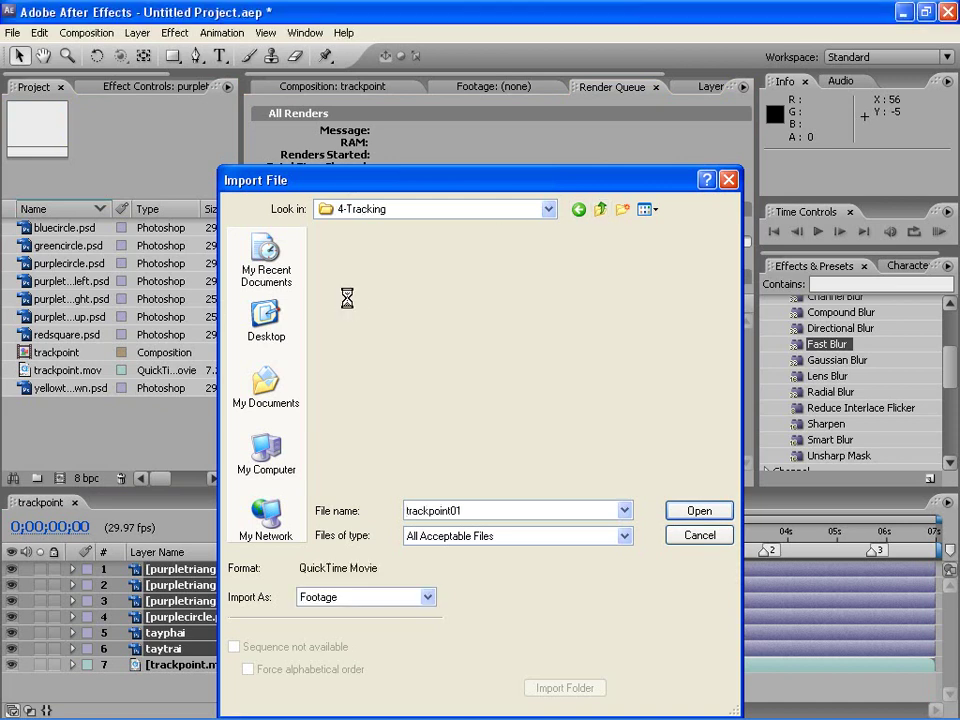
pyautogui.doubleClick(71, 394)
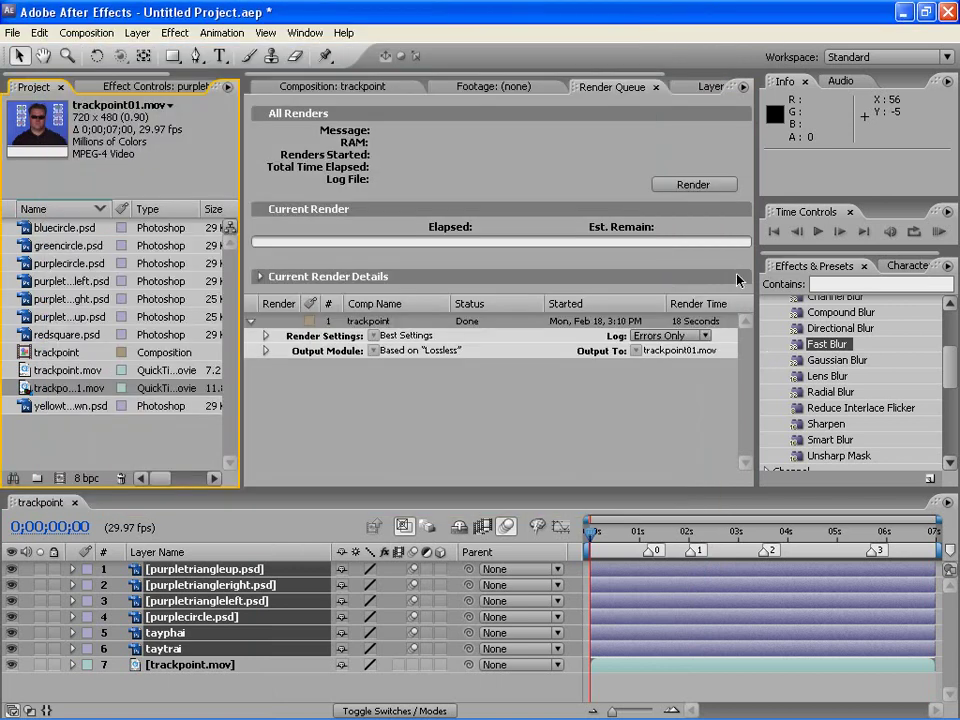
pyautogui.click(280, 89)
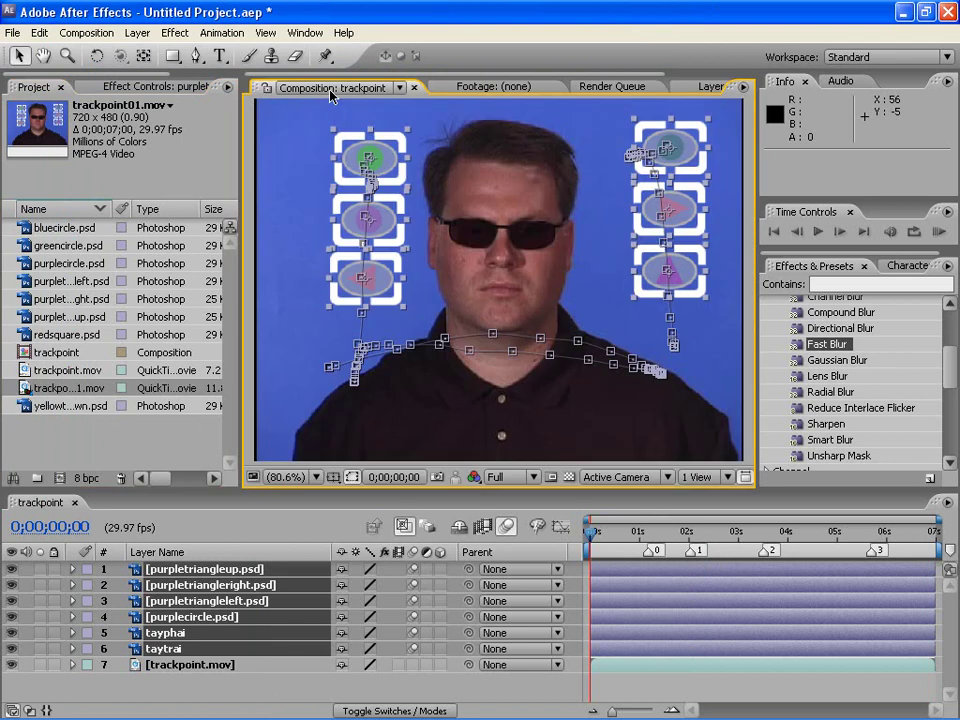
# Step: Reopen Tracker Controls and reveal purpletriangleup's wiggle(10, 10) Position expression
pyautogui.click(305, 33)
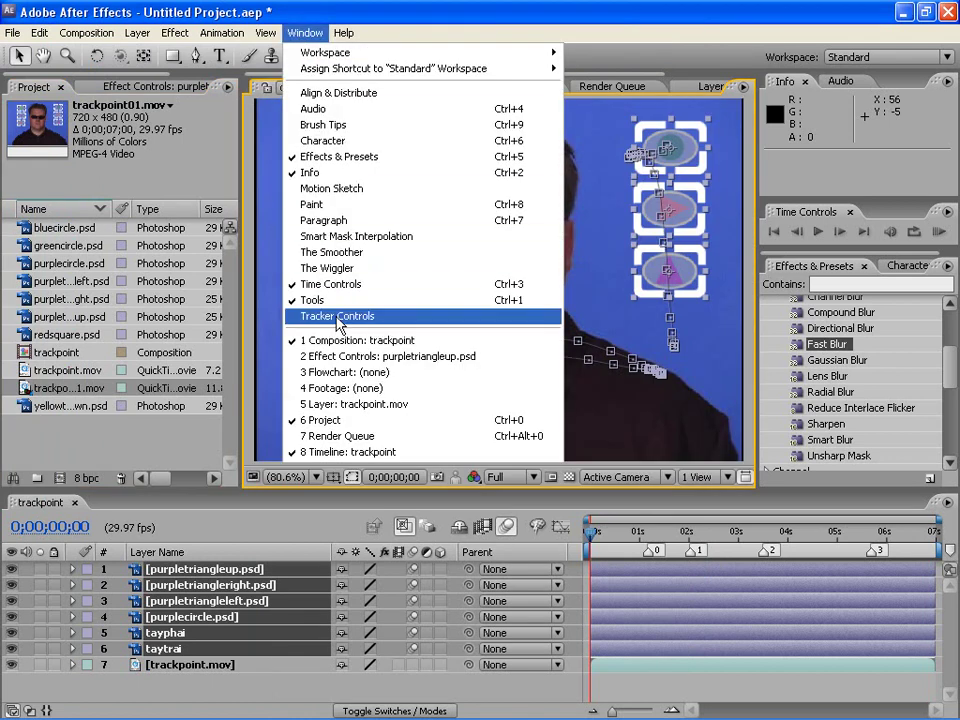
pyautogui.click(338, 316)
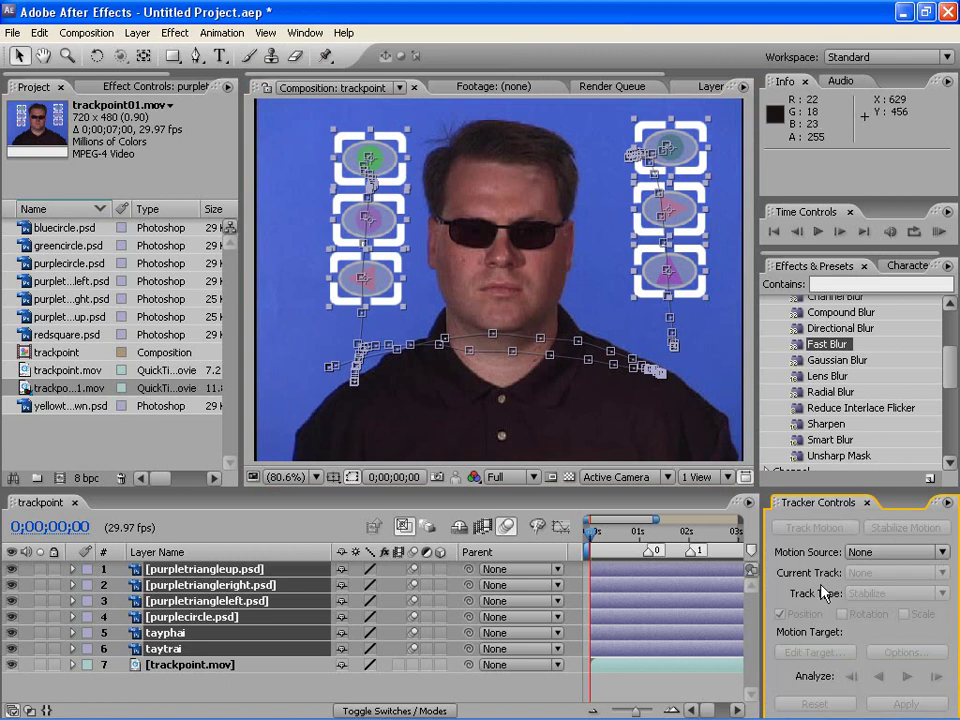
pyautogui.click(625, 572)
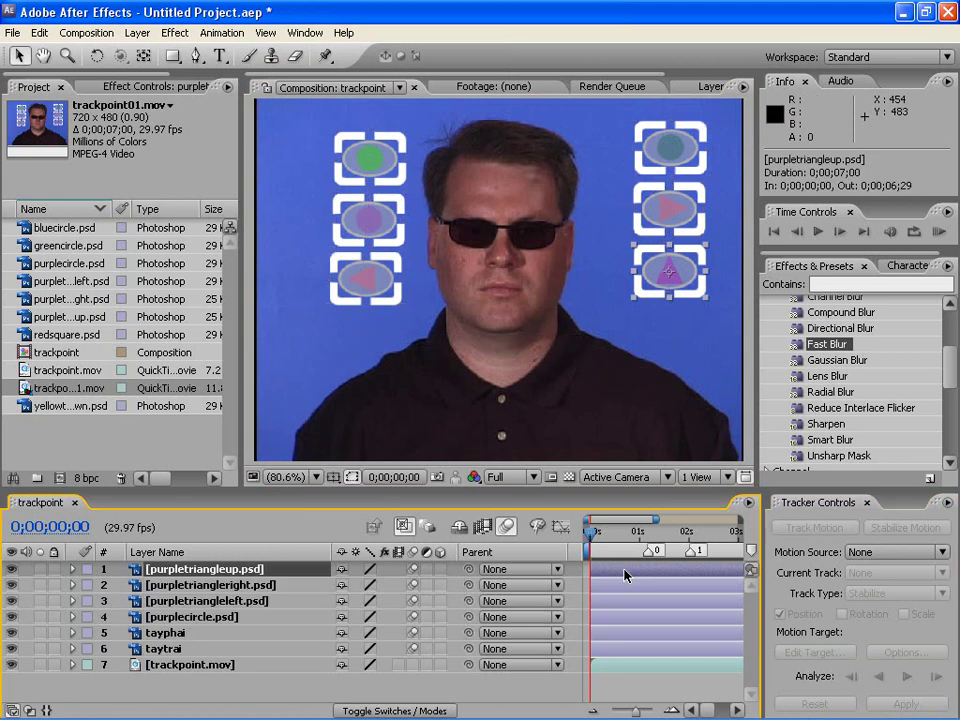
pyautogui.click(220, 32)
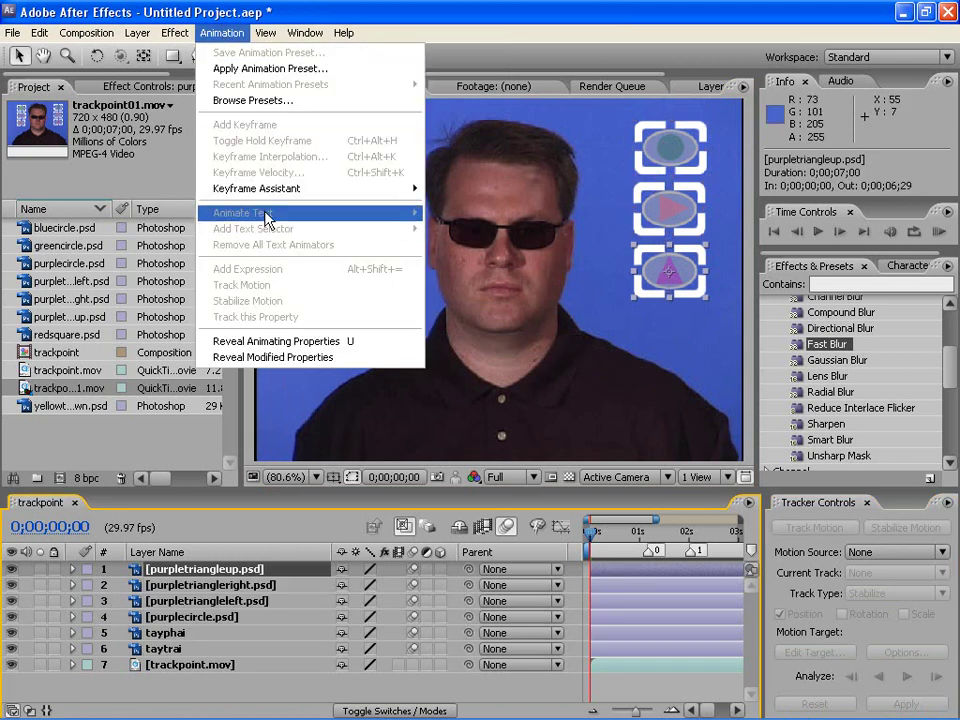
pyautogui.click(63, 574)
pyautogui.click(71, 568)
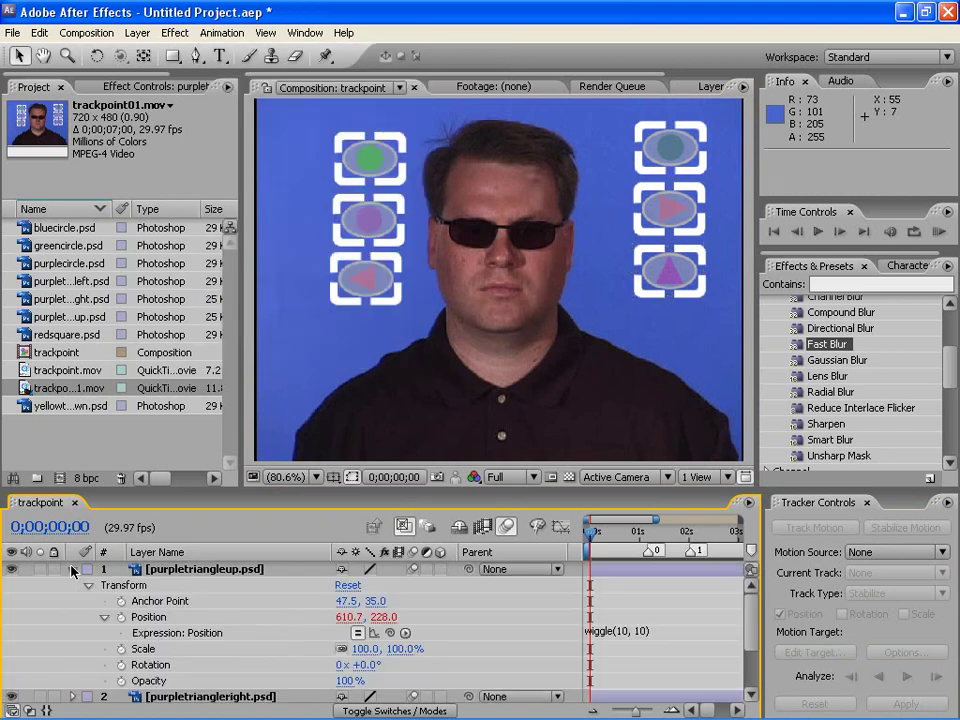
pyautogui.click(604, 633)
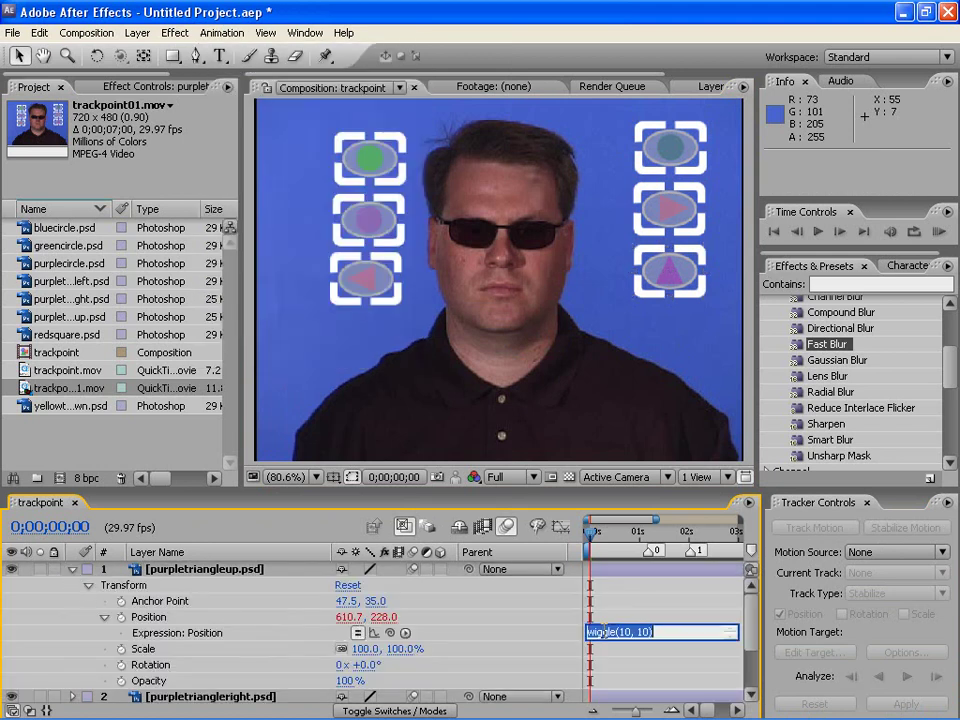
pyautogui.click(626, 604)
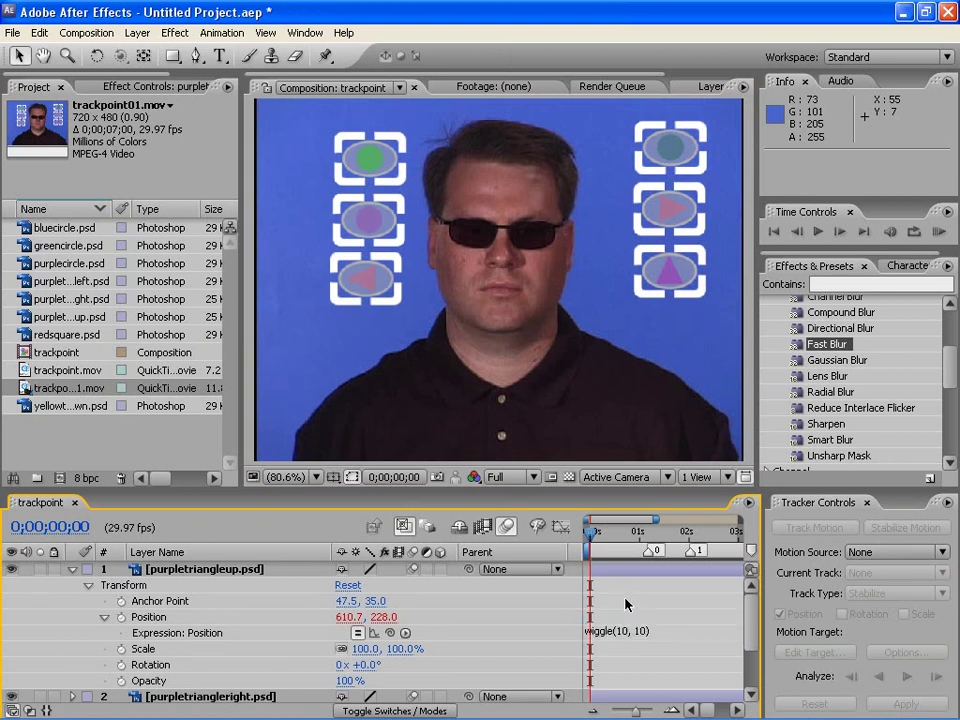